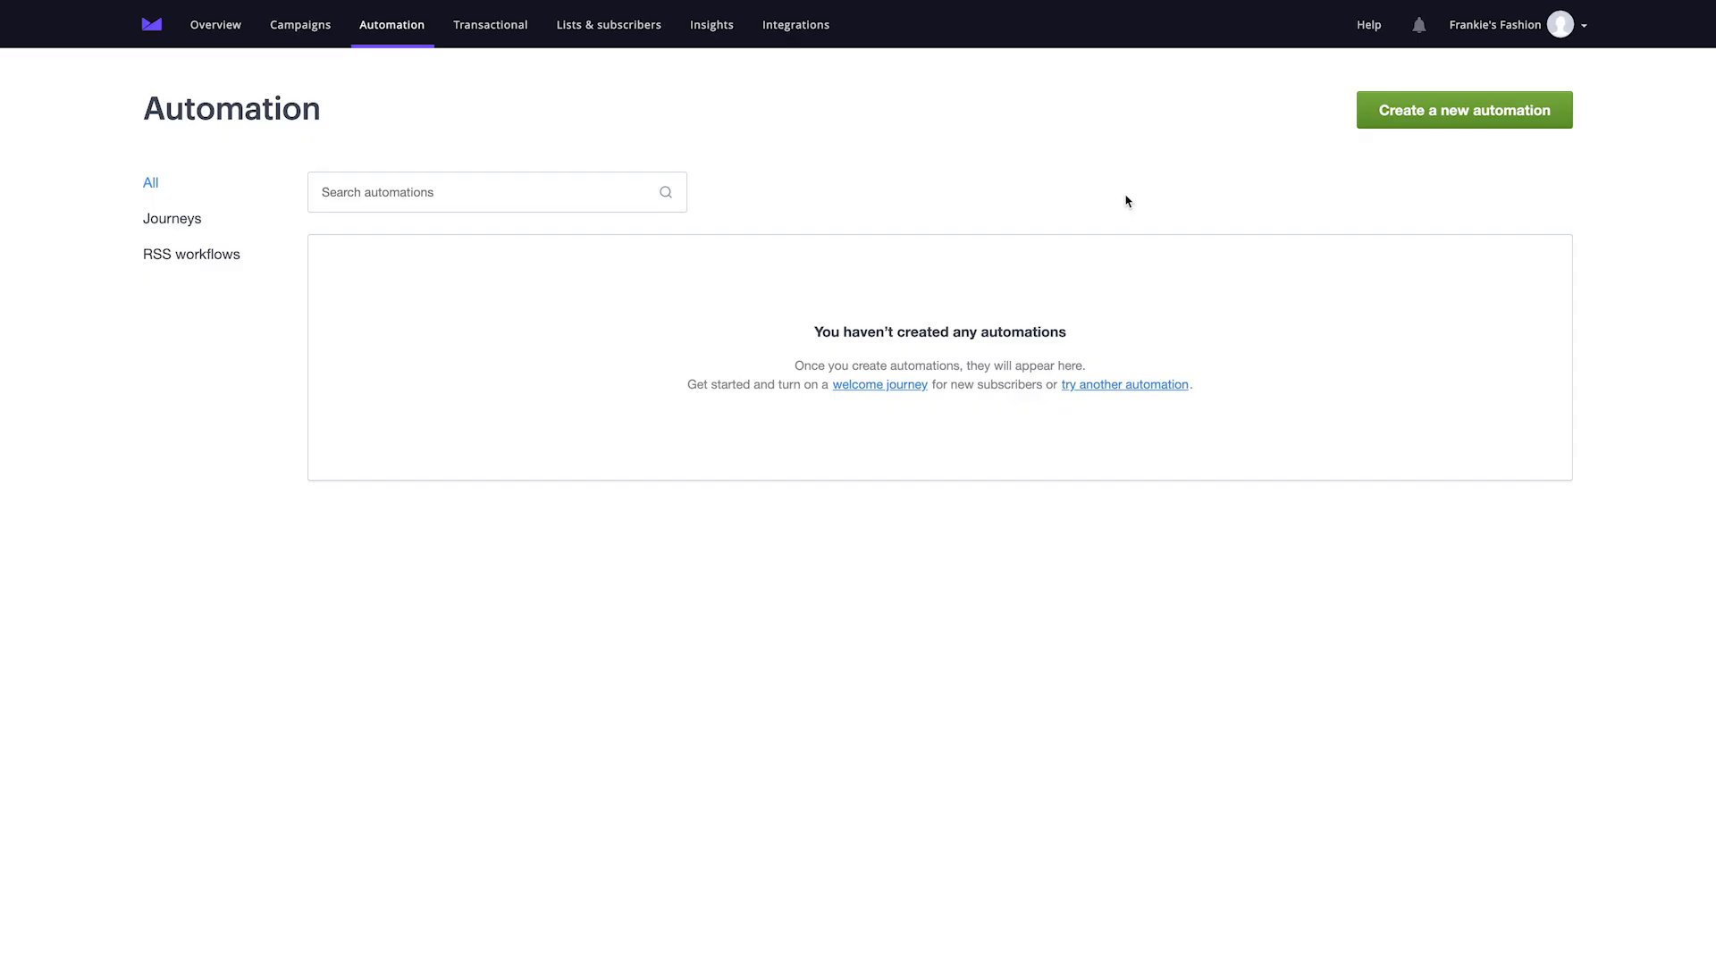
Start a new welcome journey for subscribers who sign up to the 2021 Customers list
{"action": "left_click", "coordinate": [860, 386]}
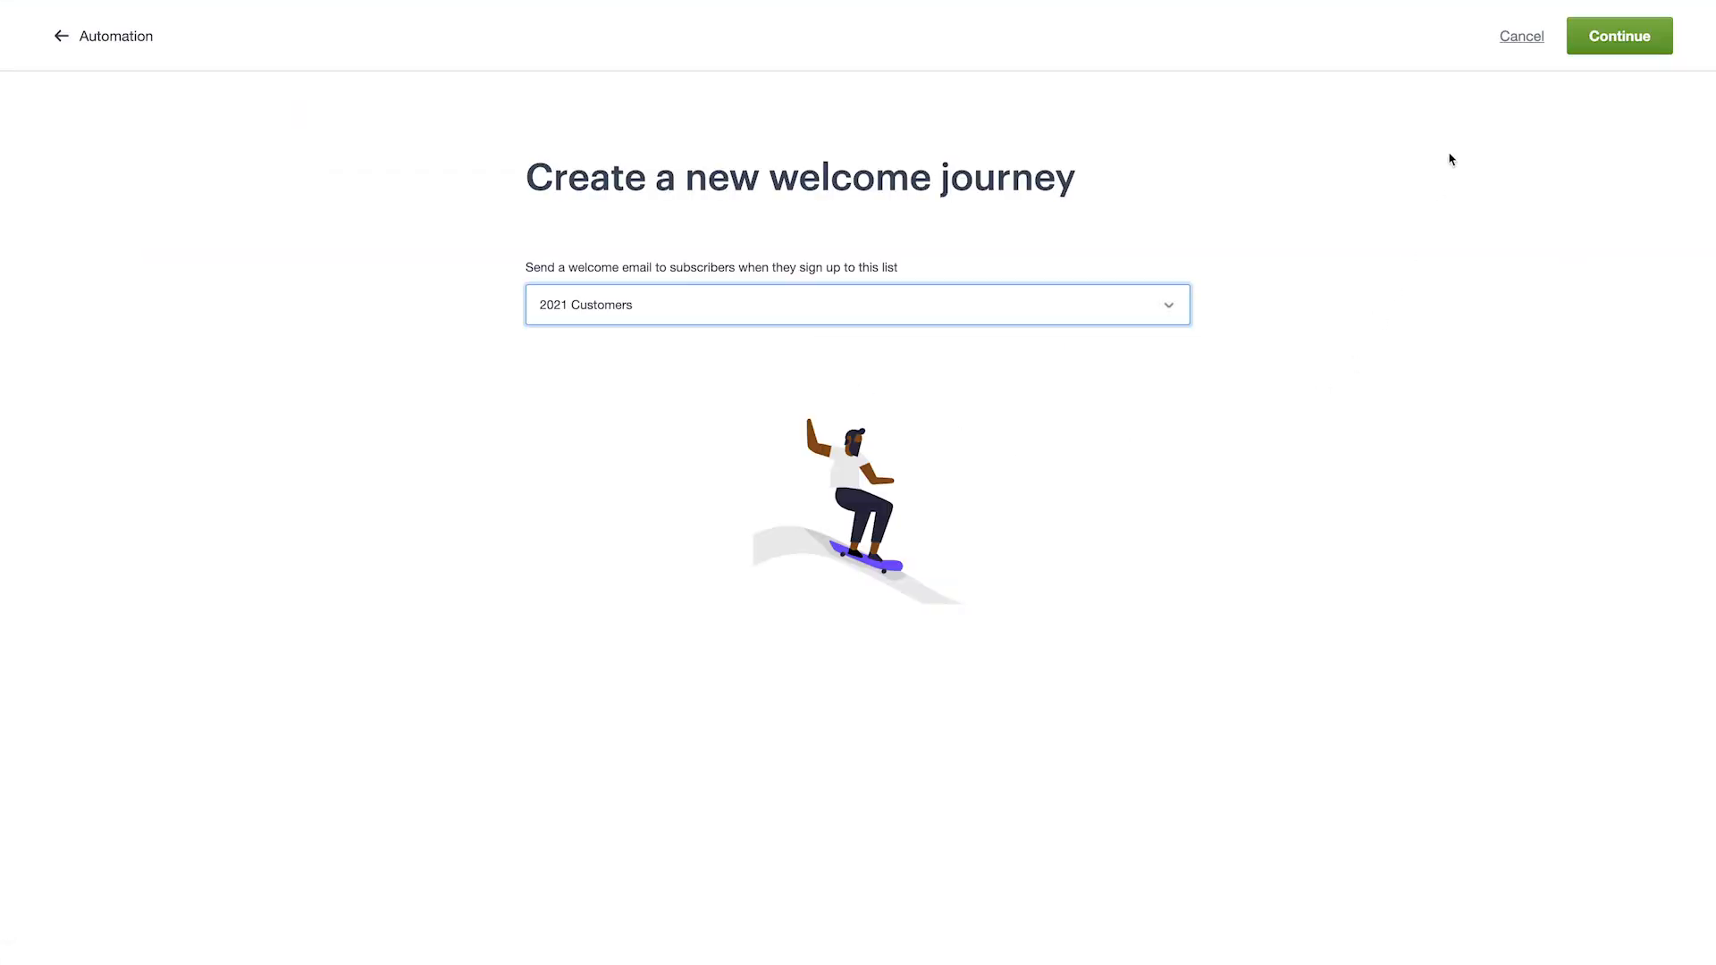
{"action": "left_click", "coordinate": [1599, 40]}
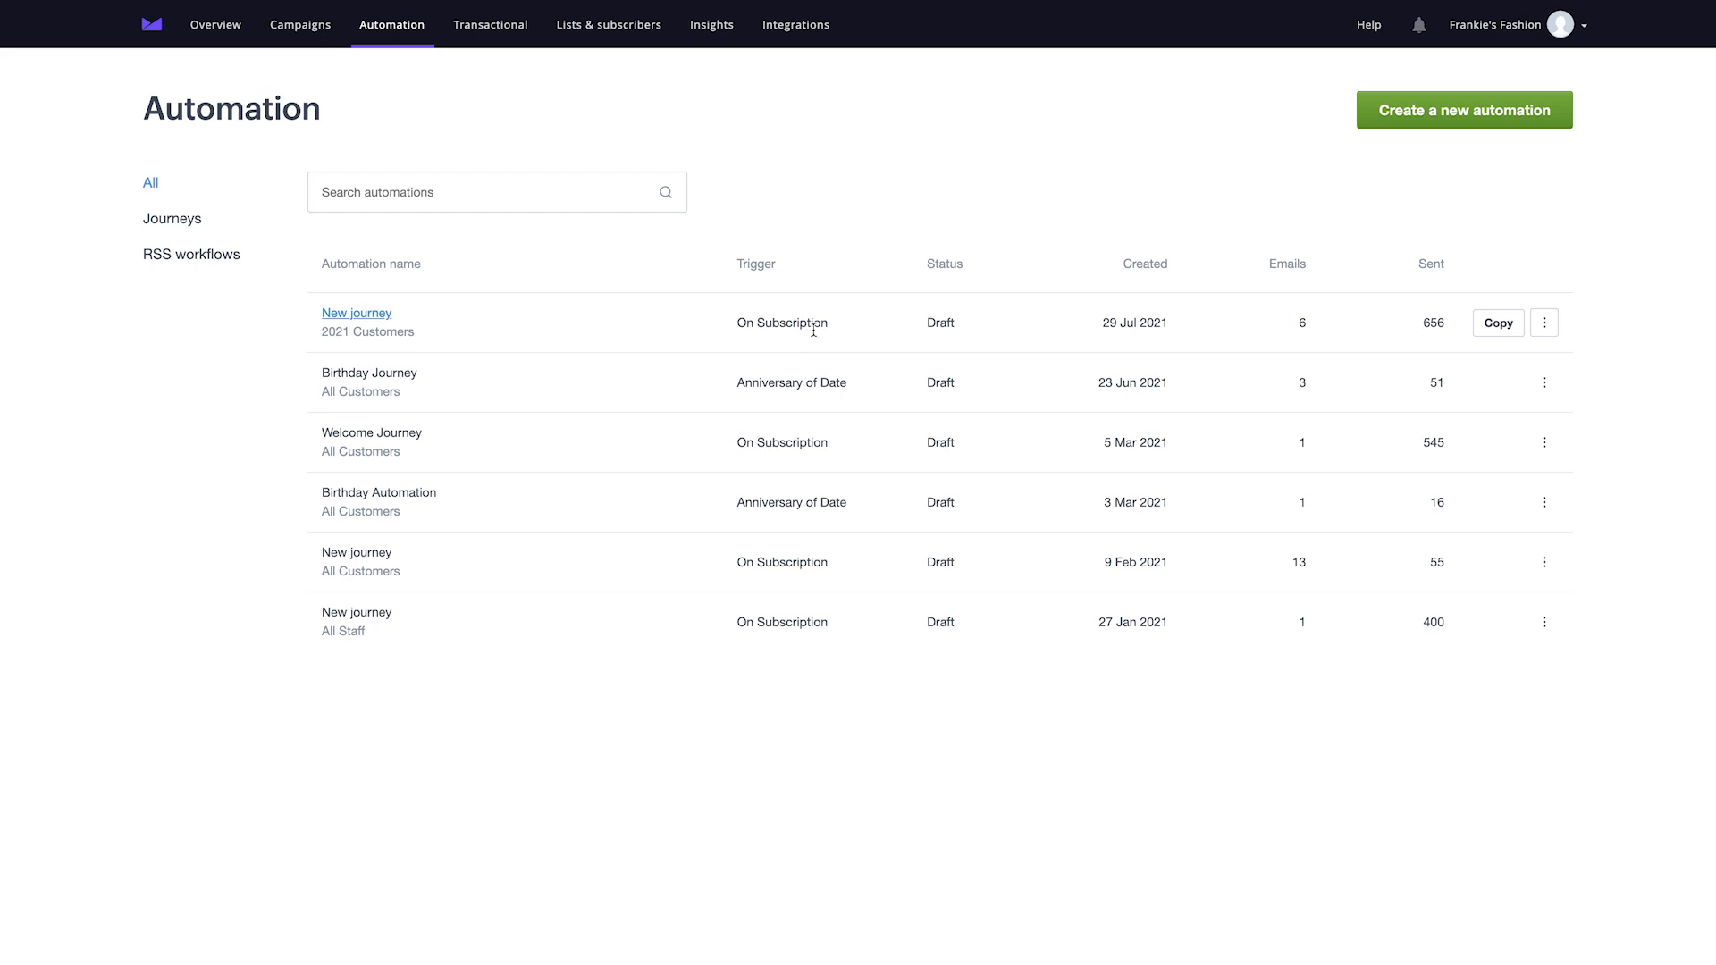
{"action": "mouse_move", "coordinate": [1127, 327]}
{"action": "left_click", "coordinate": [1545, 325]}
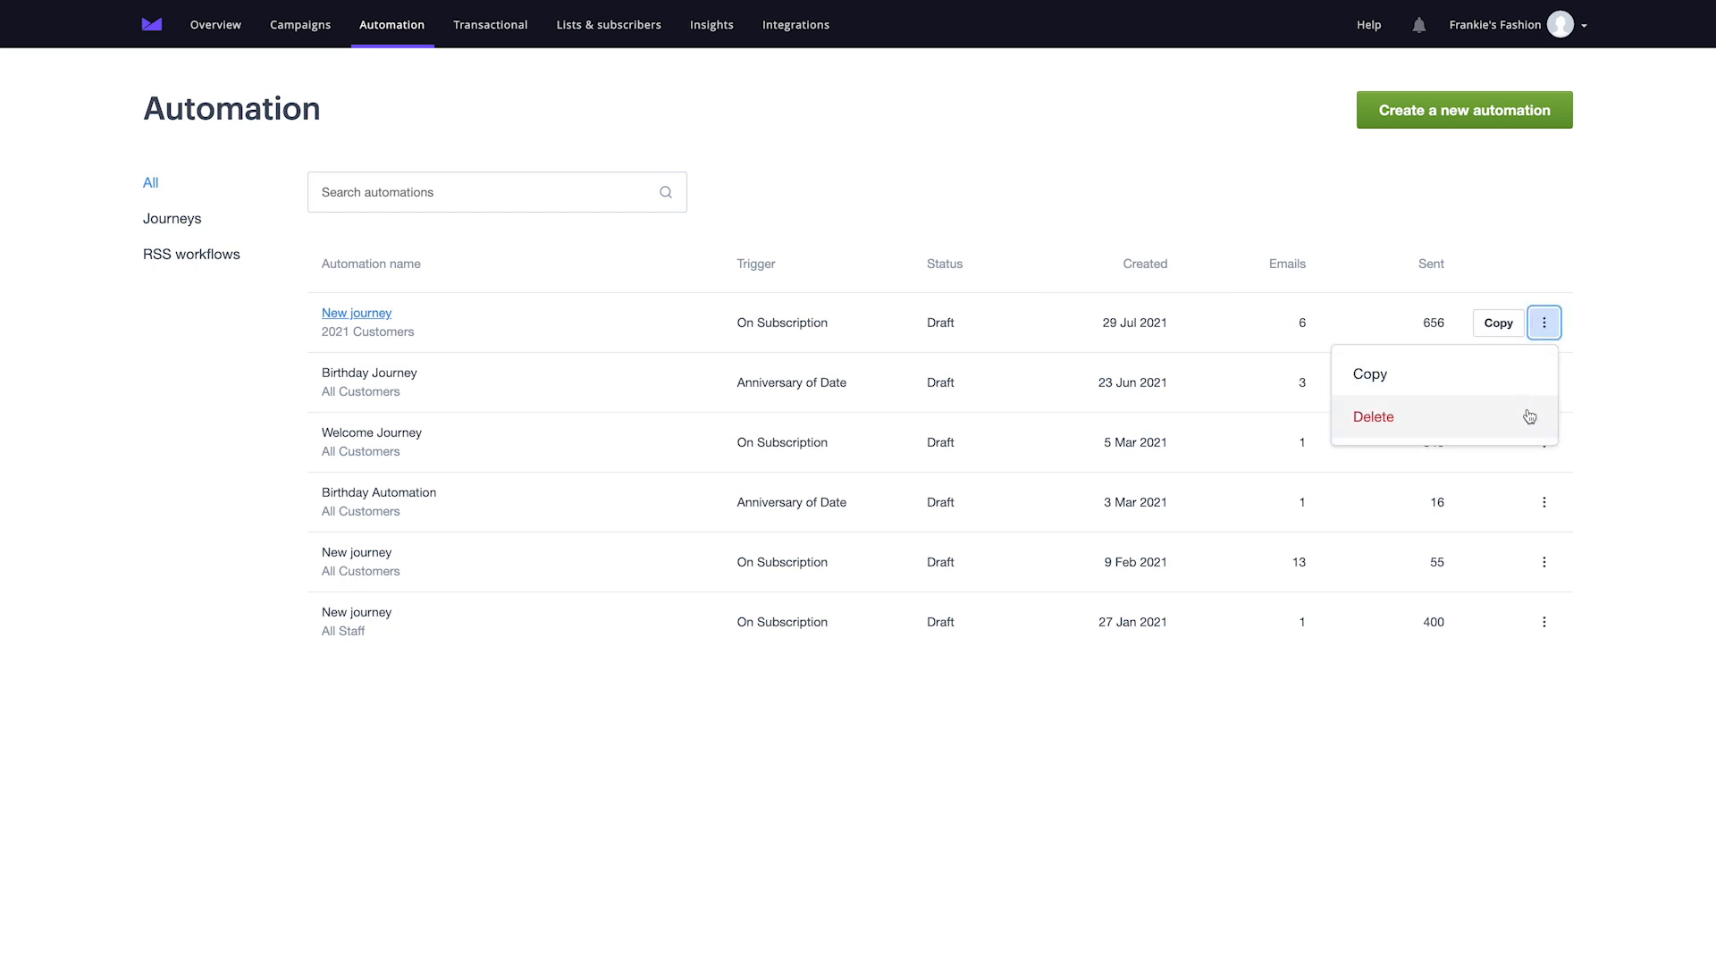
{"action": "left_click", "coordinate": [1292, 179]}
Create a new automation and name the journey New Journey
{"action": "left_click", "coordinate": [1376, 116]}
{"action": "left_click", "coordinate": [1107, 613]}
{"action": "type", "text": "New Journey"}
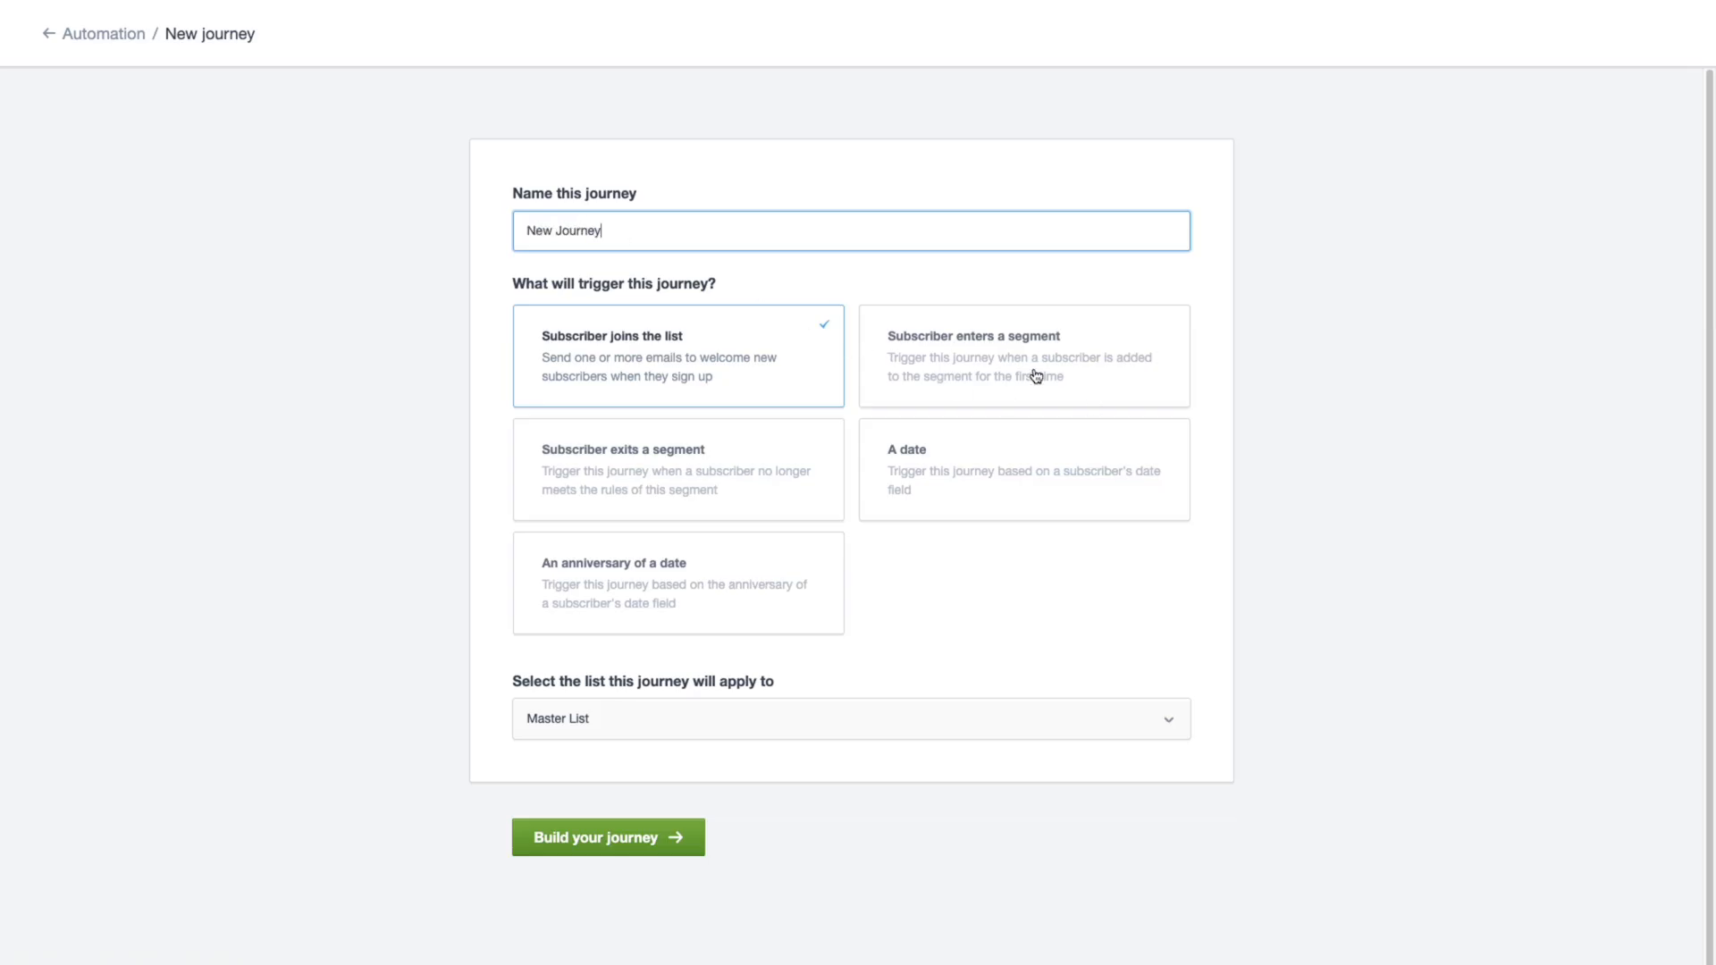
{"action": "left_click", "coordinate": [929, 393]}
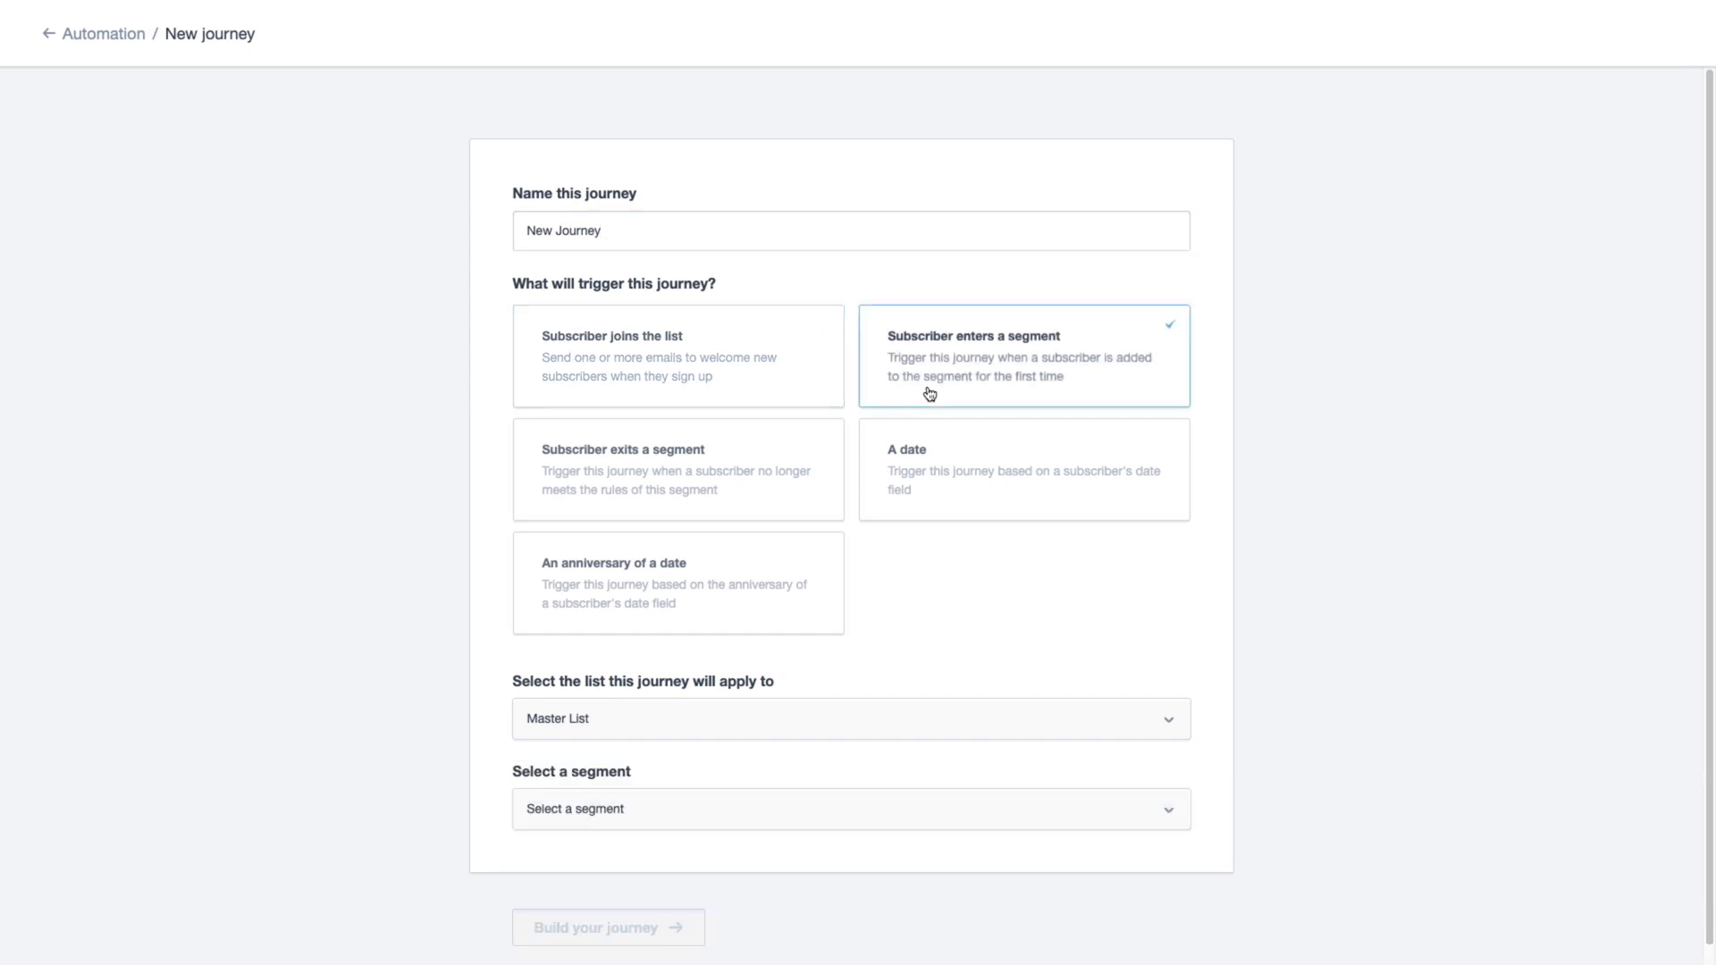
{"action": "left_click", "coordinate": [972, 502]}
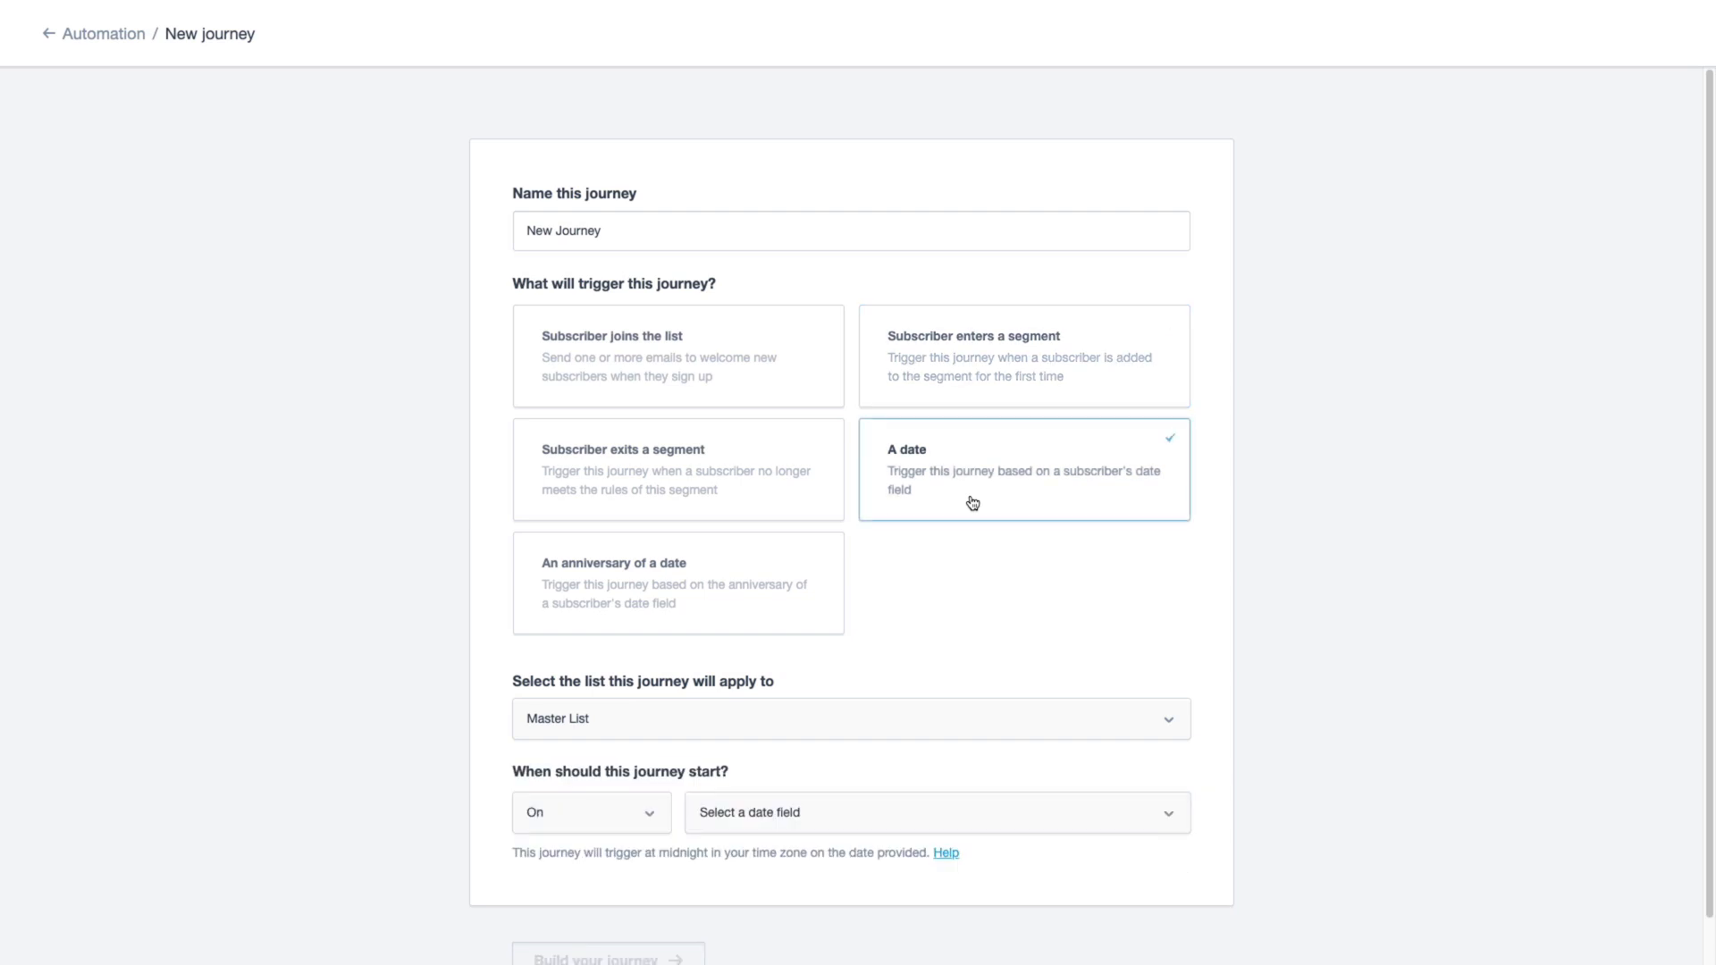
{"action": "left_click", "coordinate": [766, 625]}
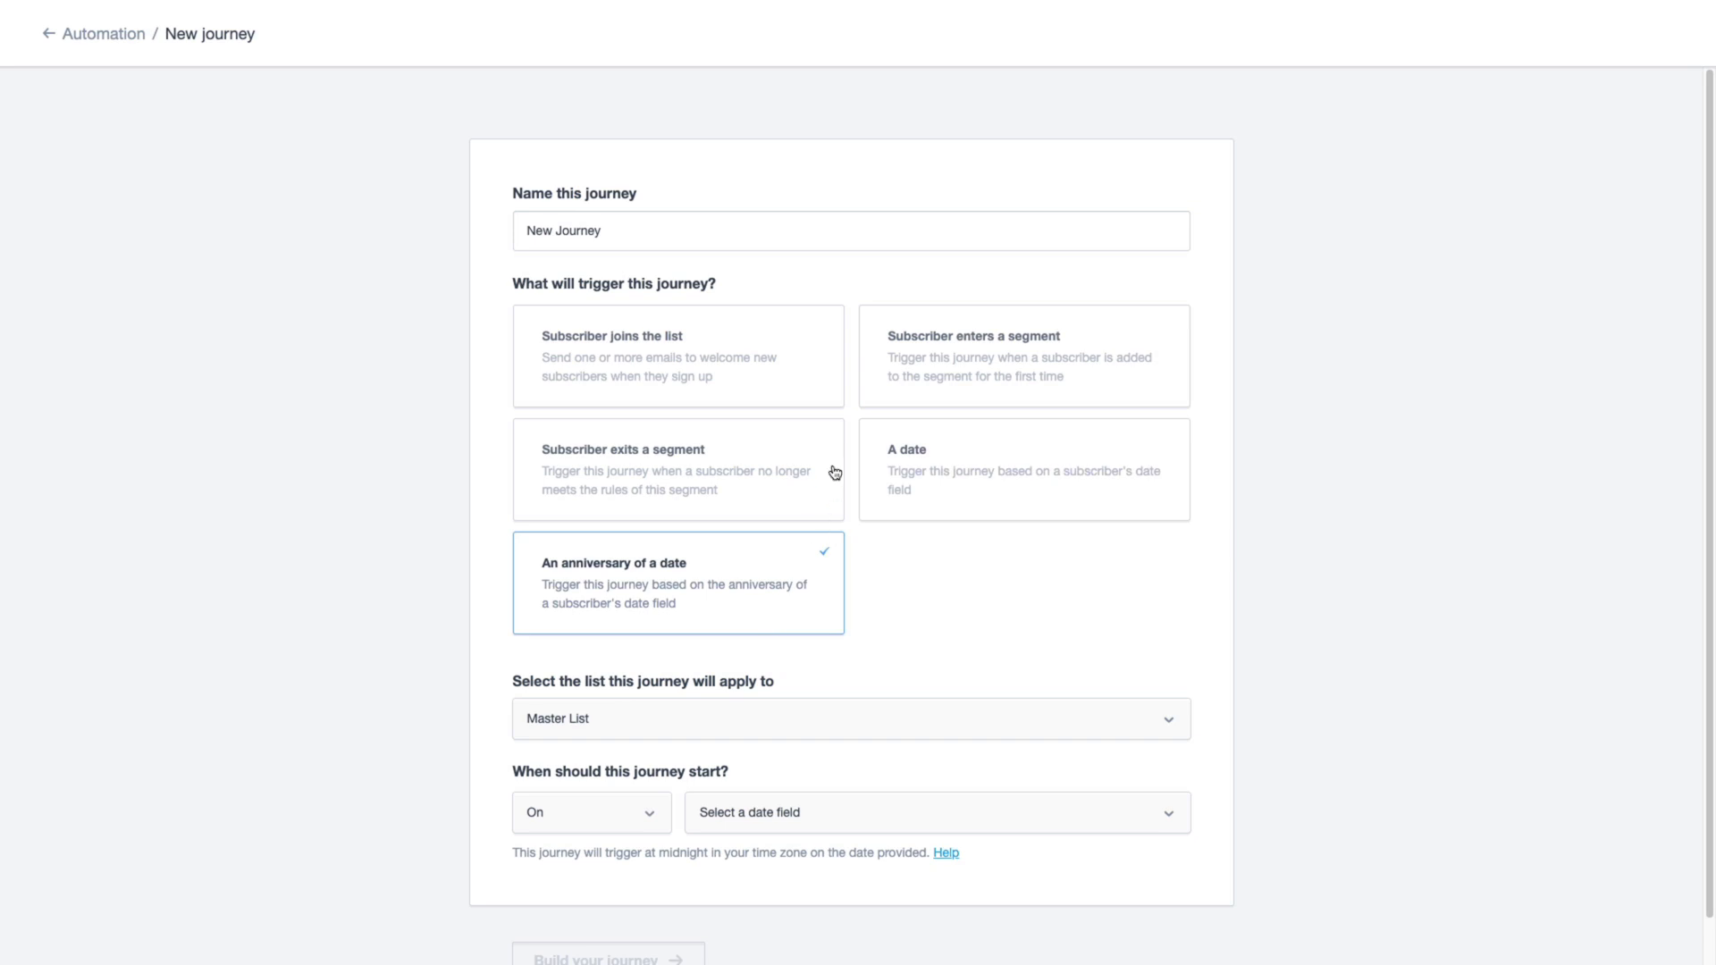
Trigger the journey when a subscriber enters the Donor = Yes segment of the Subscribers list, and start building it
{"action": "left_click", "coordinate": [879, 390]}
{"action": "left_click", "coordinate": [738, 731]}
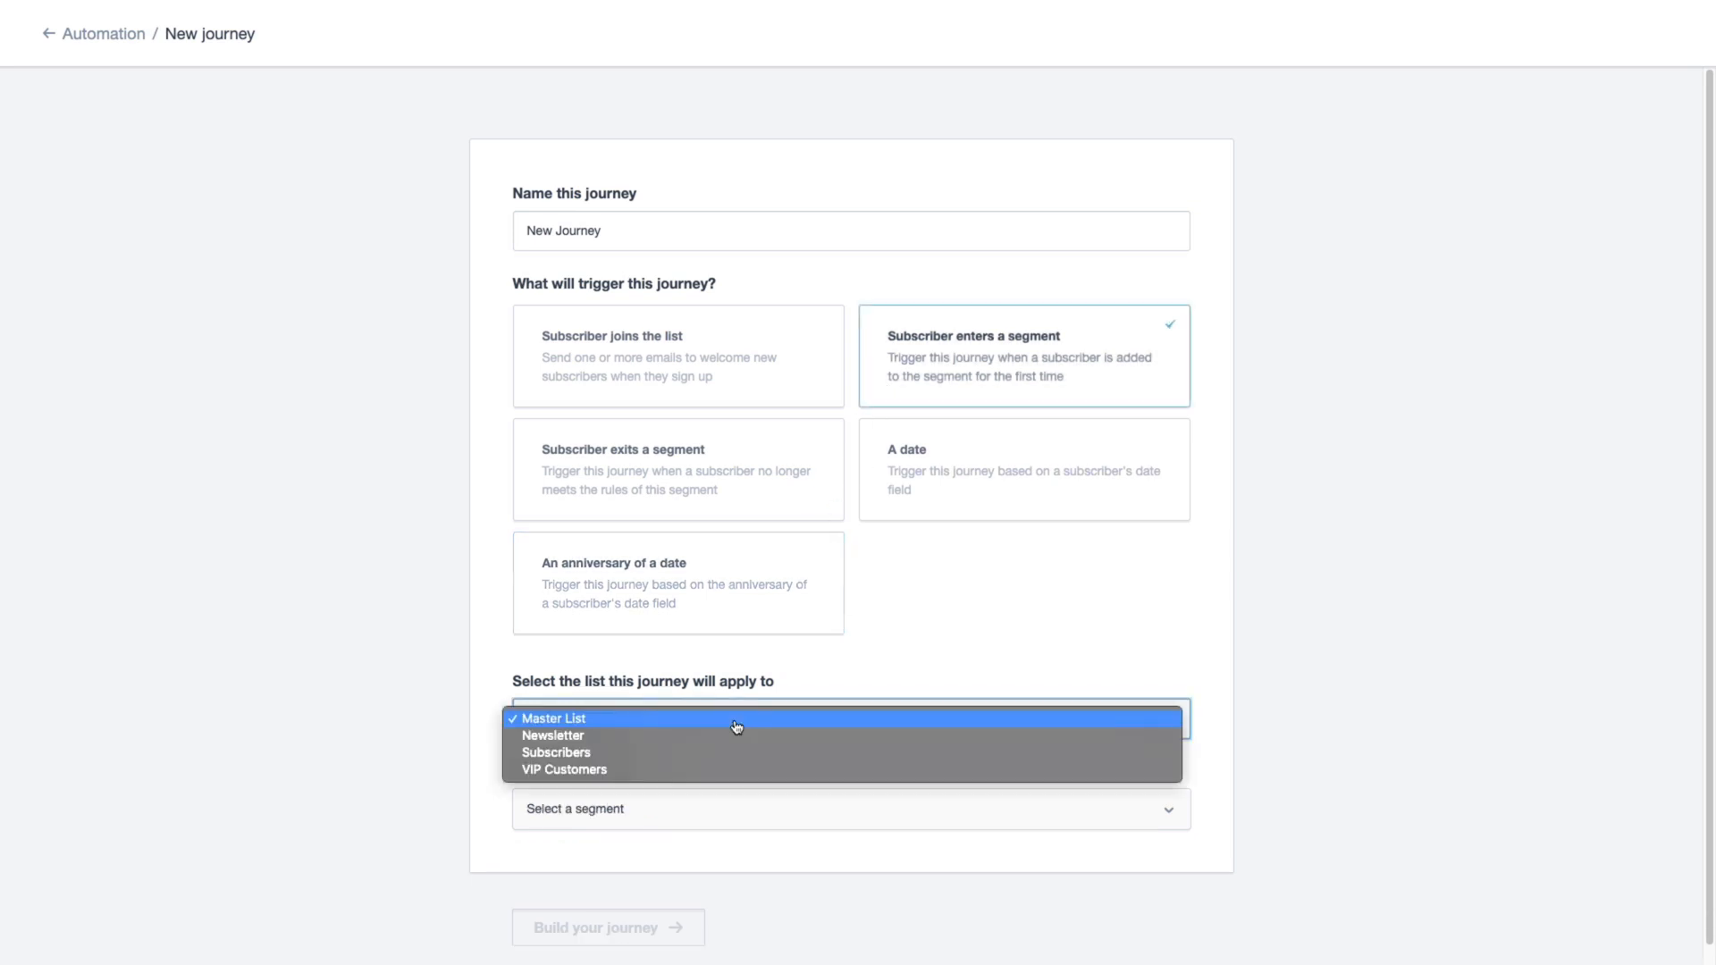
{"action": "left_click", "coordinate": [716, 759]}
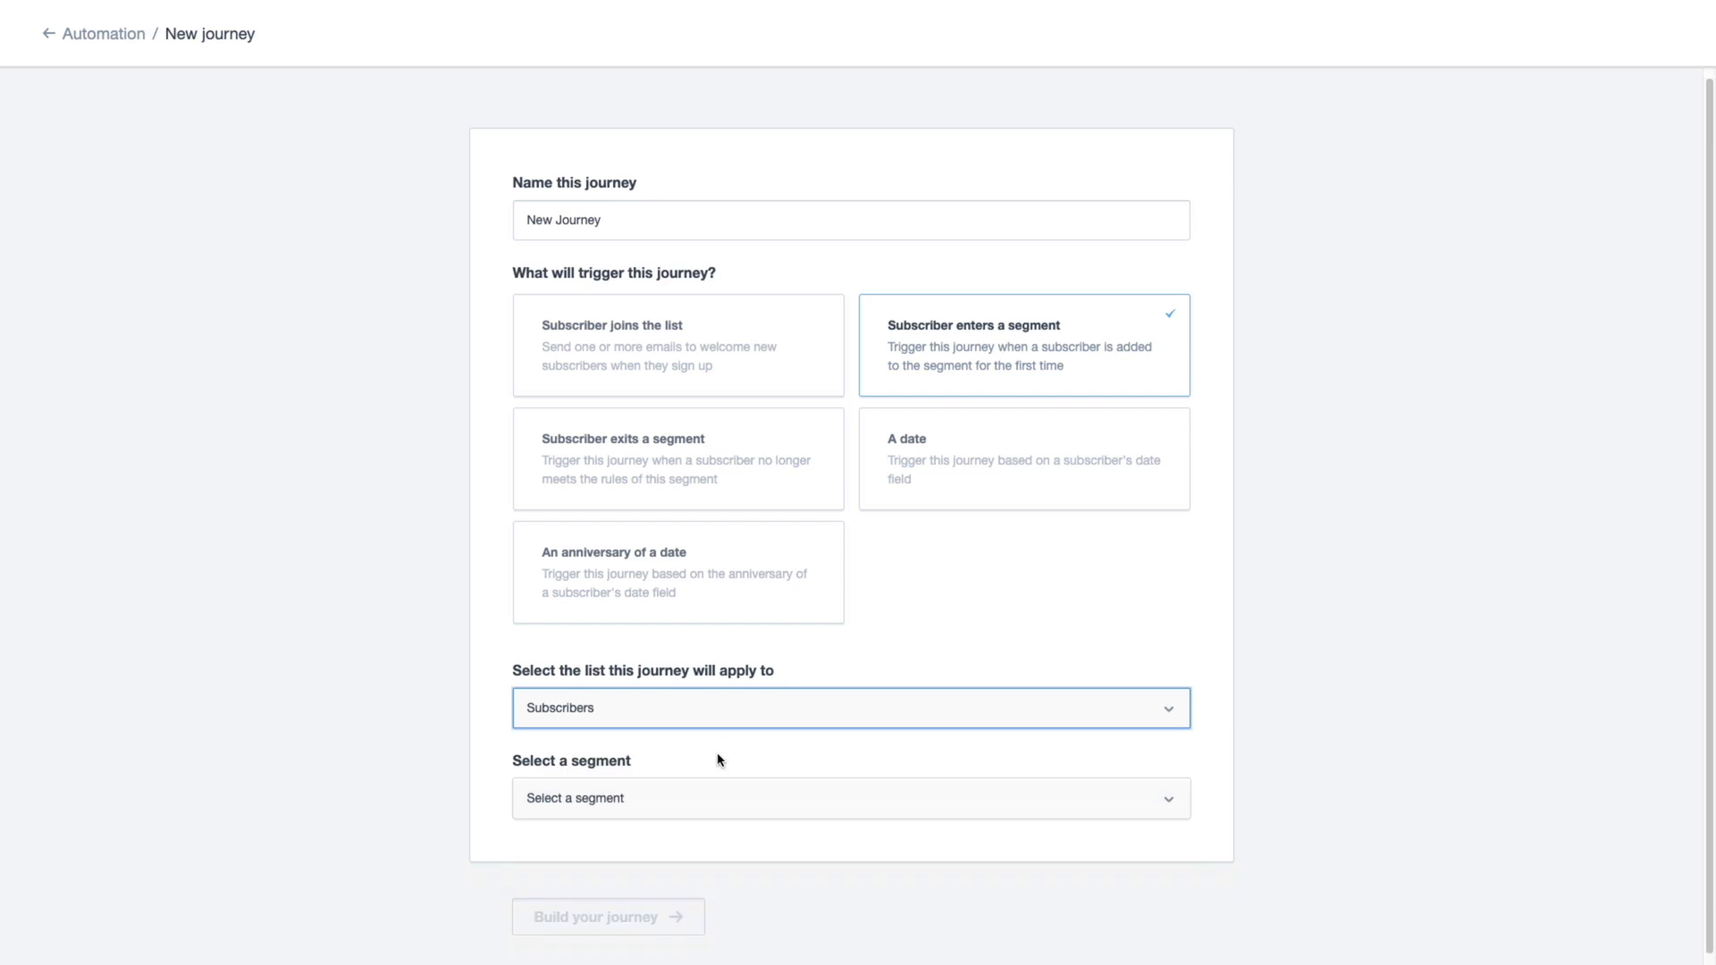
{"action": "scroll", "coordinate": [717, 759], "scroll_direction": "down", "scroll_amount": 2}
{"action": "left_click", "coordinate": [716, 731]}
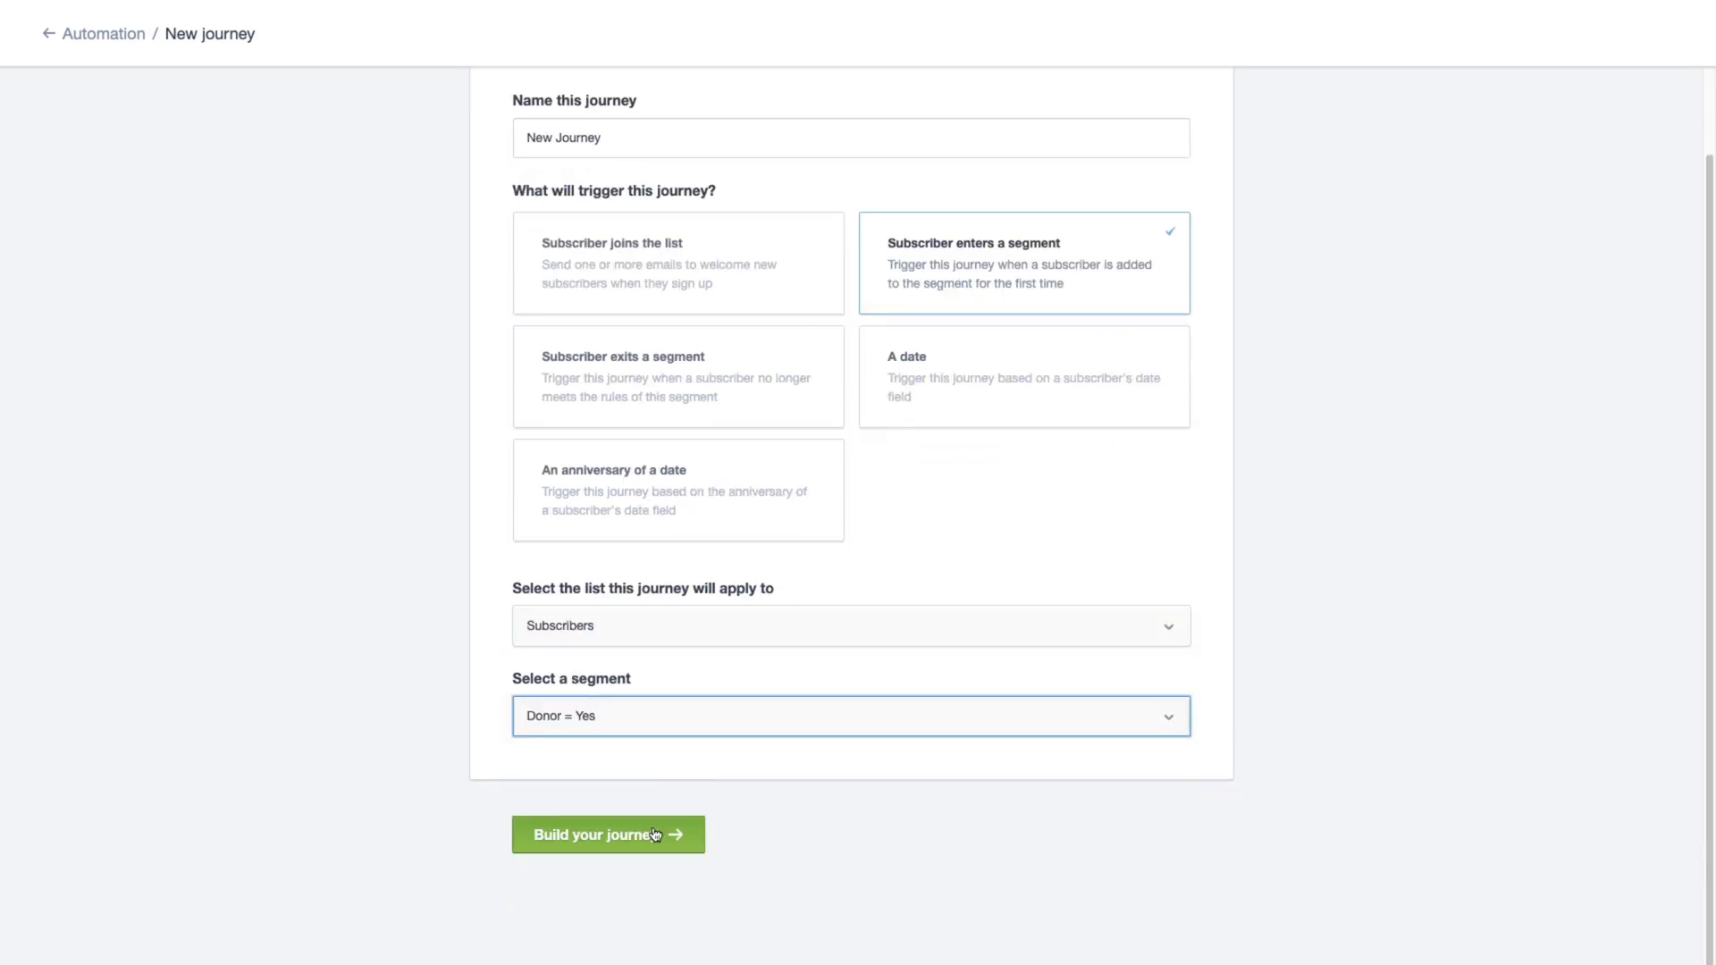
{"action": "left_click", "coordinate": [658, 831]}
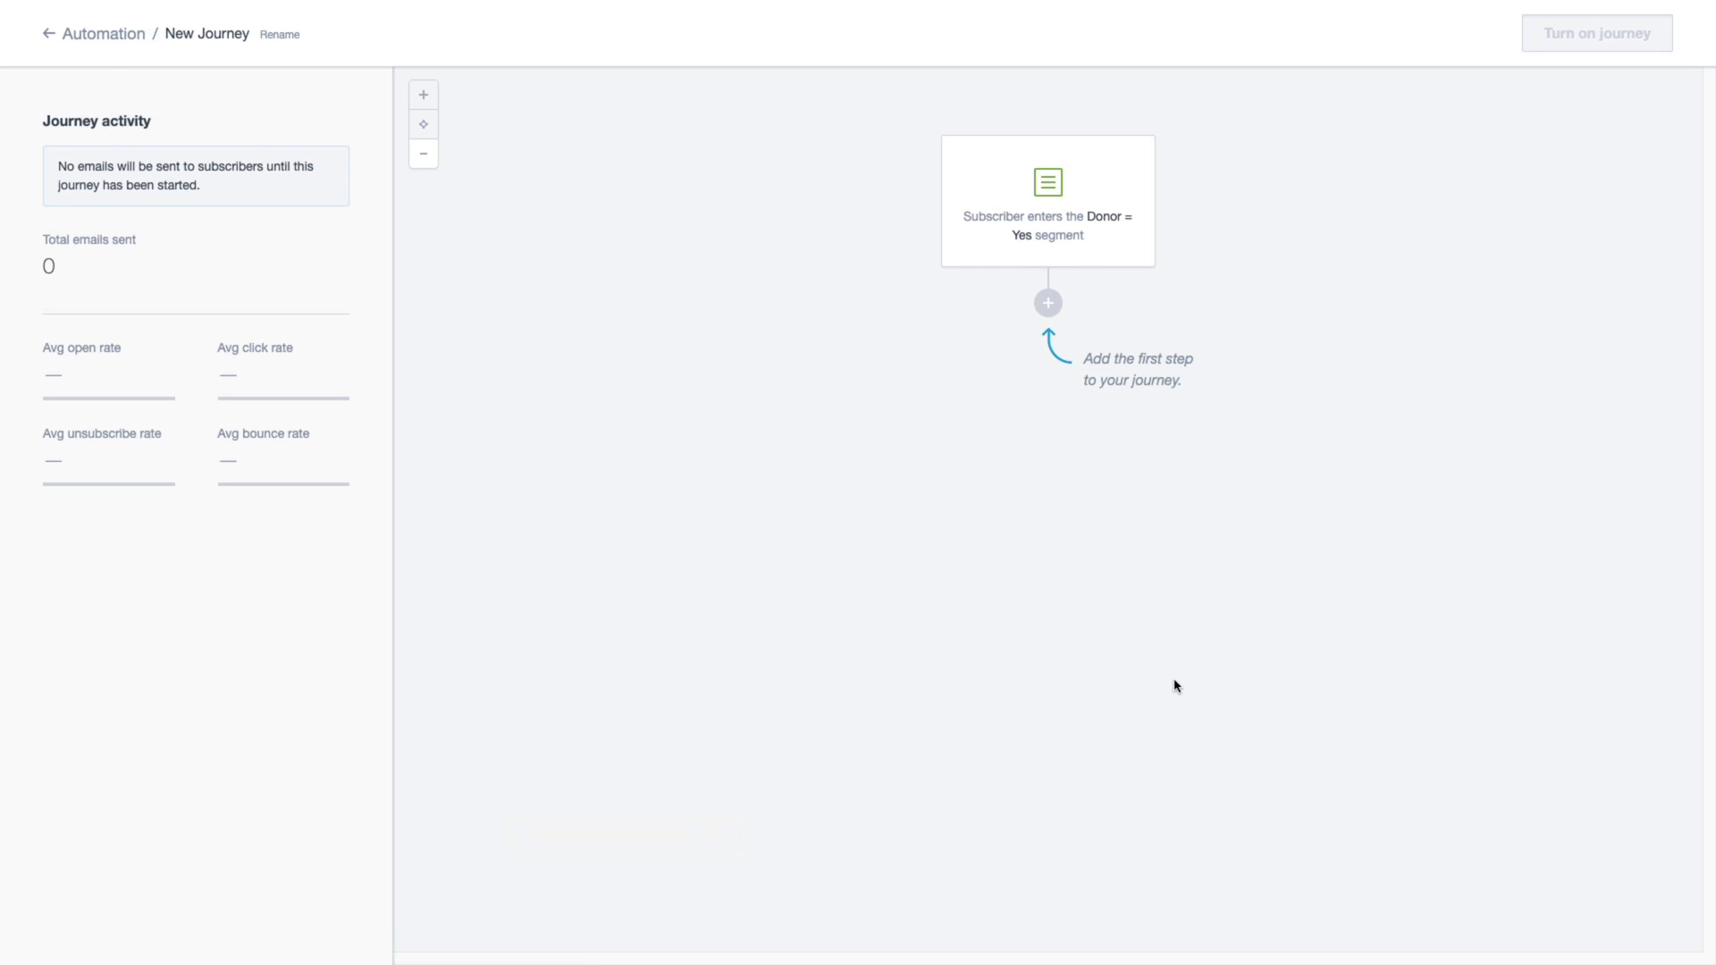
Open the journey's name for editing and save it without entering a new one
{"action": "left_click", "coordinate": [279, 34]}
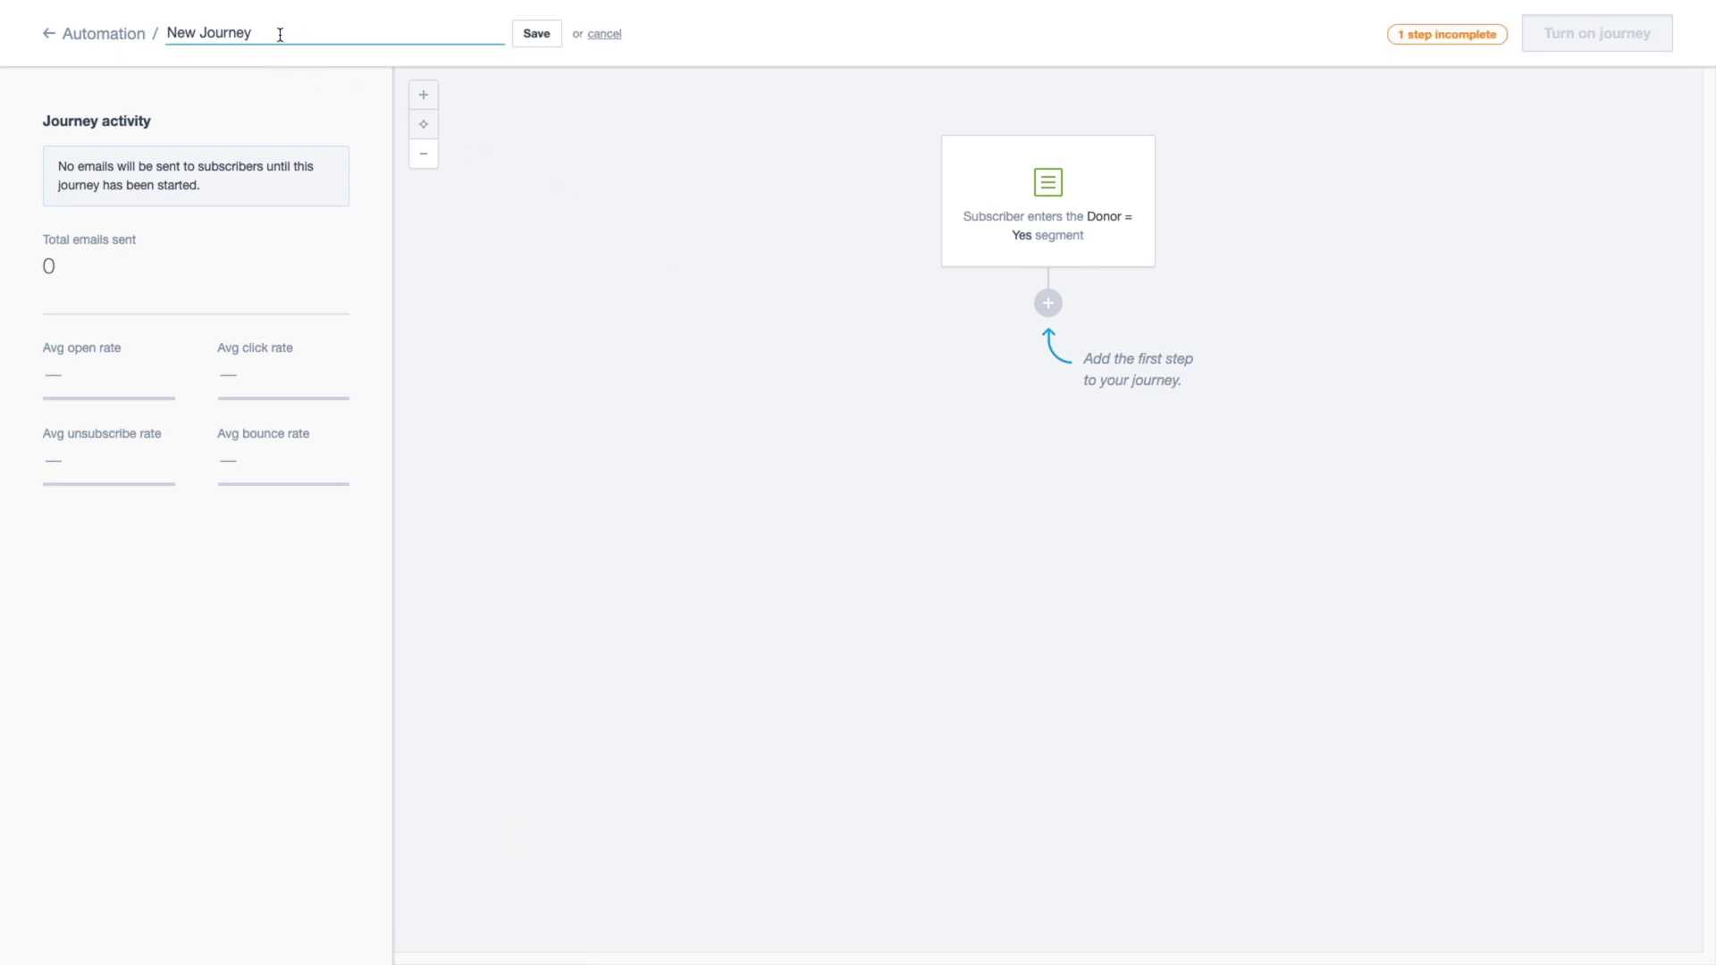
{"action": "left_click", "coordinate": [527, 38]}
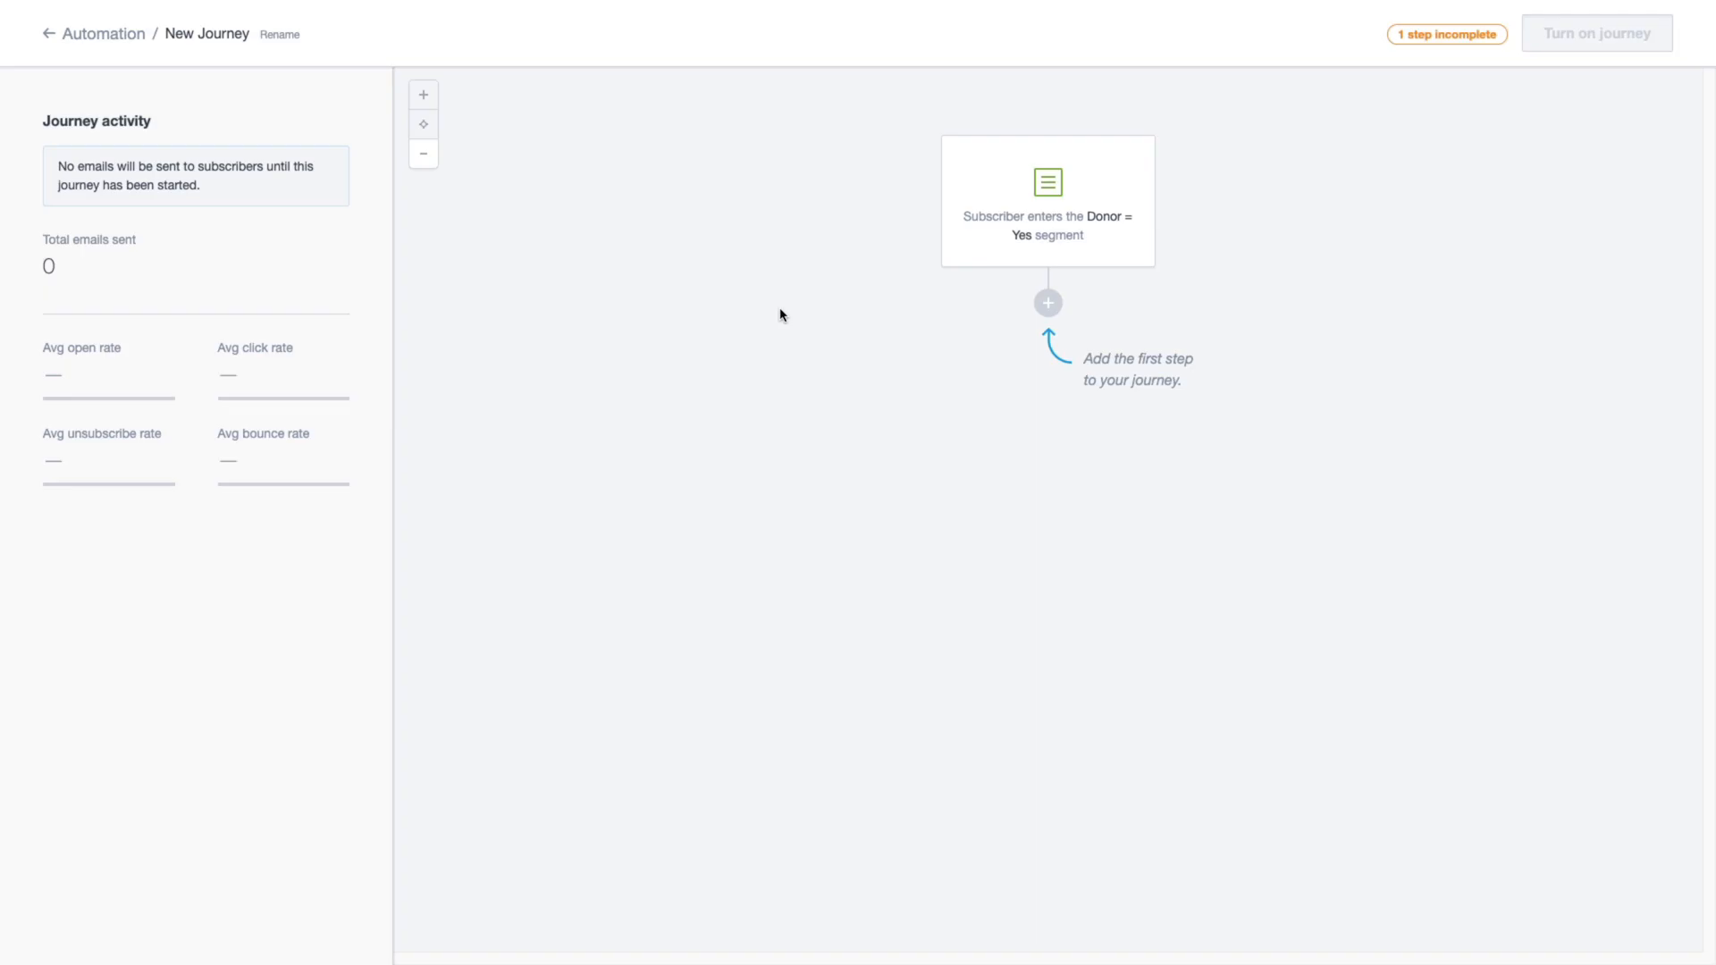
Add a delay step after the segment trigger and set the length of the delay to 30 days
{"action": "left_click", "coordinate": [1048, 303]}
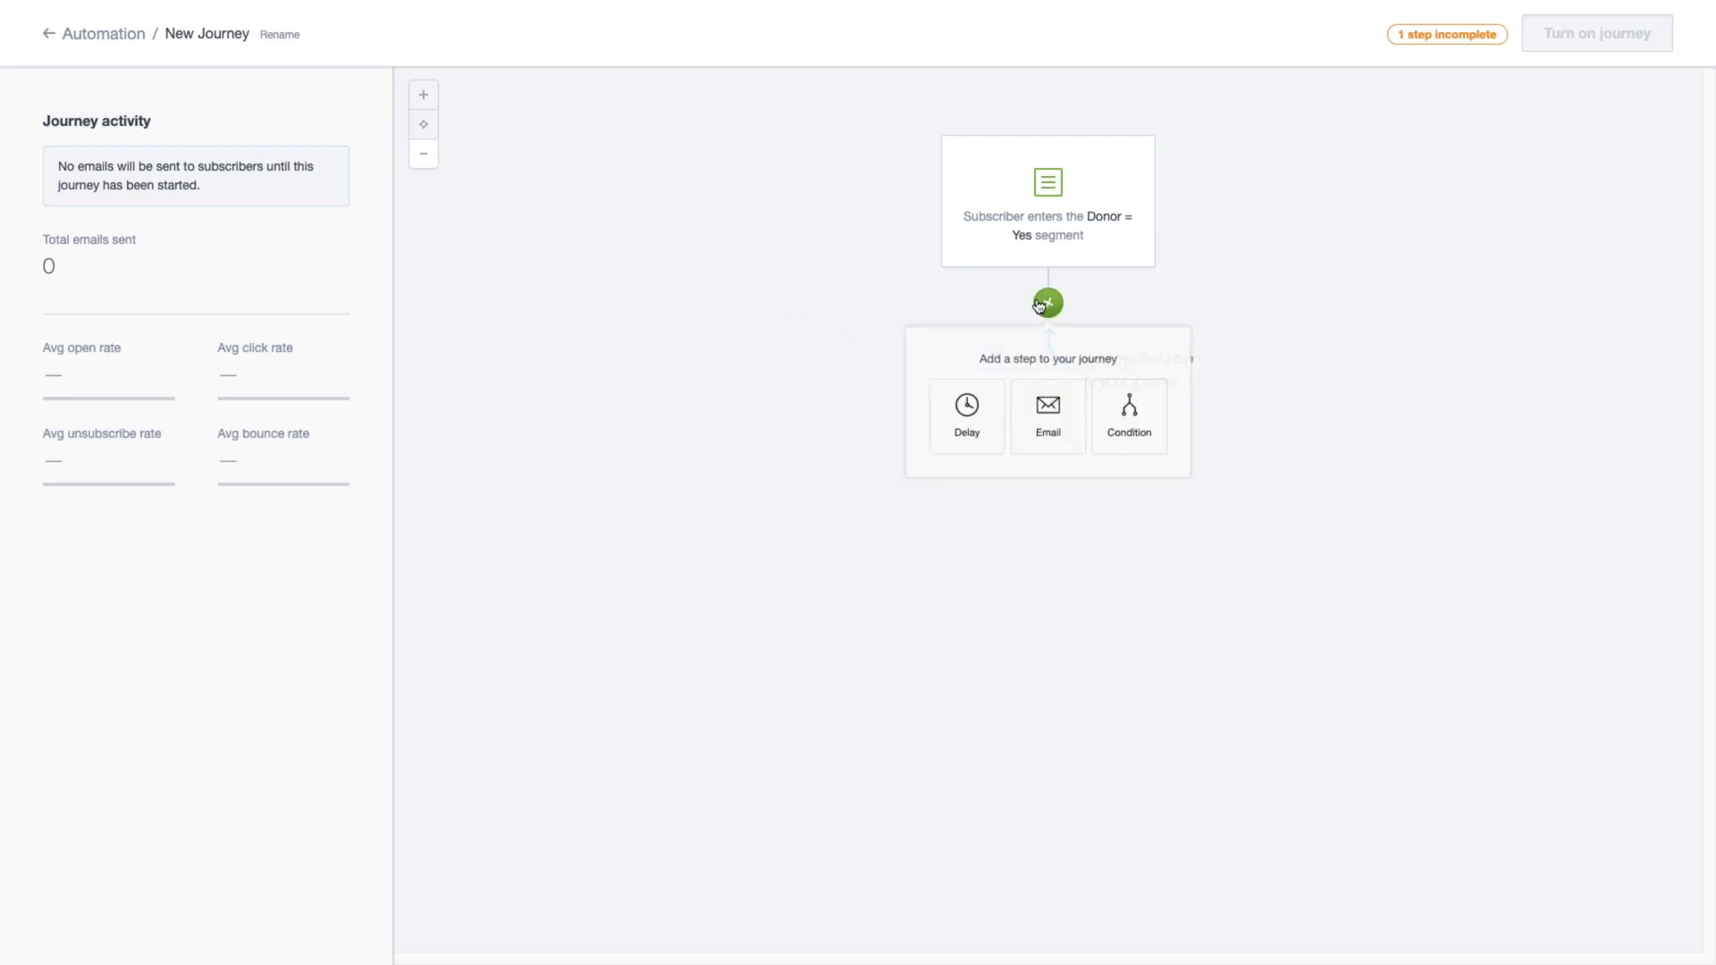
{"action": "left_click", "coordinate": [965, 476]}
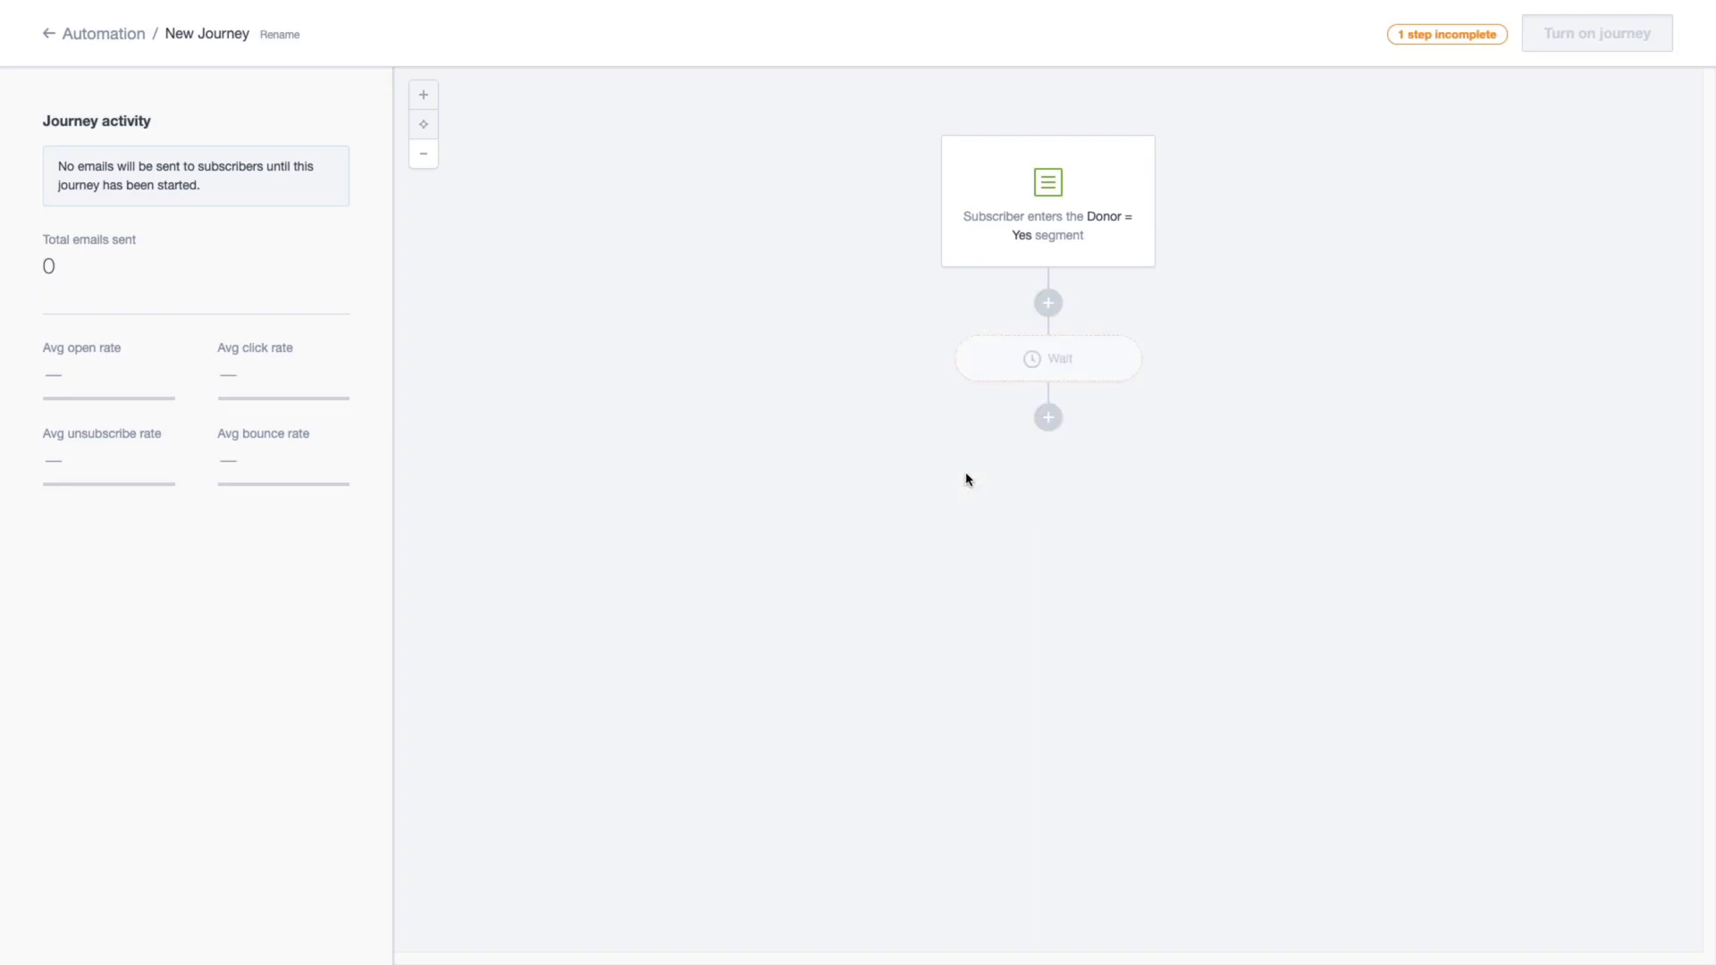
{"action": "left_click_drag", "start_coordinate": [104, 157], "coordinate": [22, 168]}
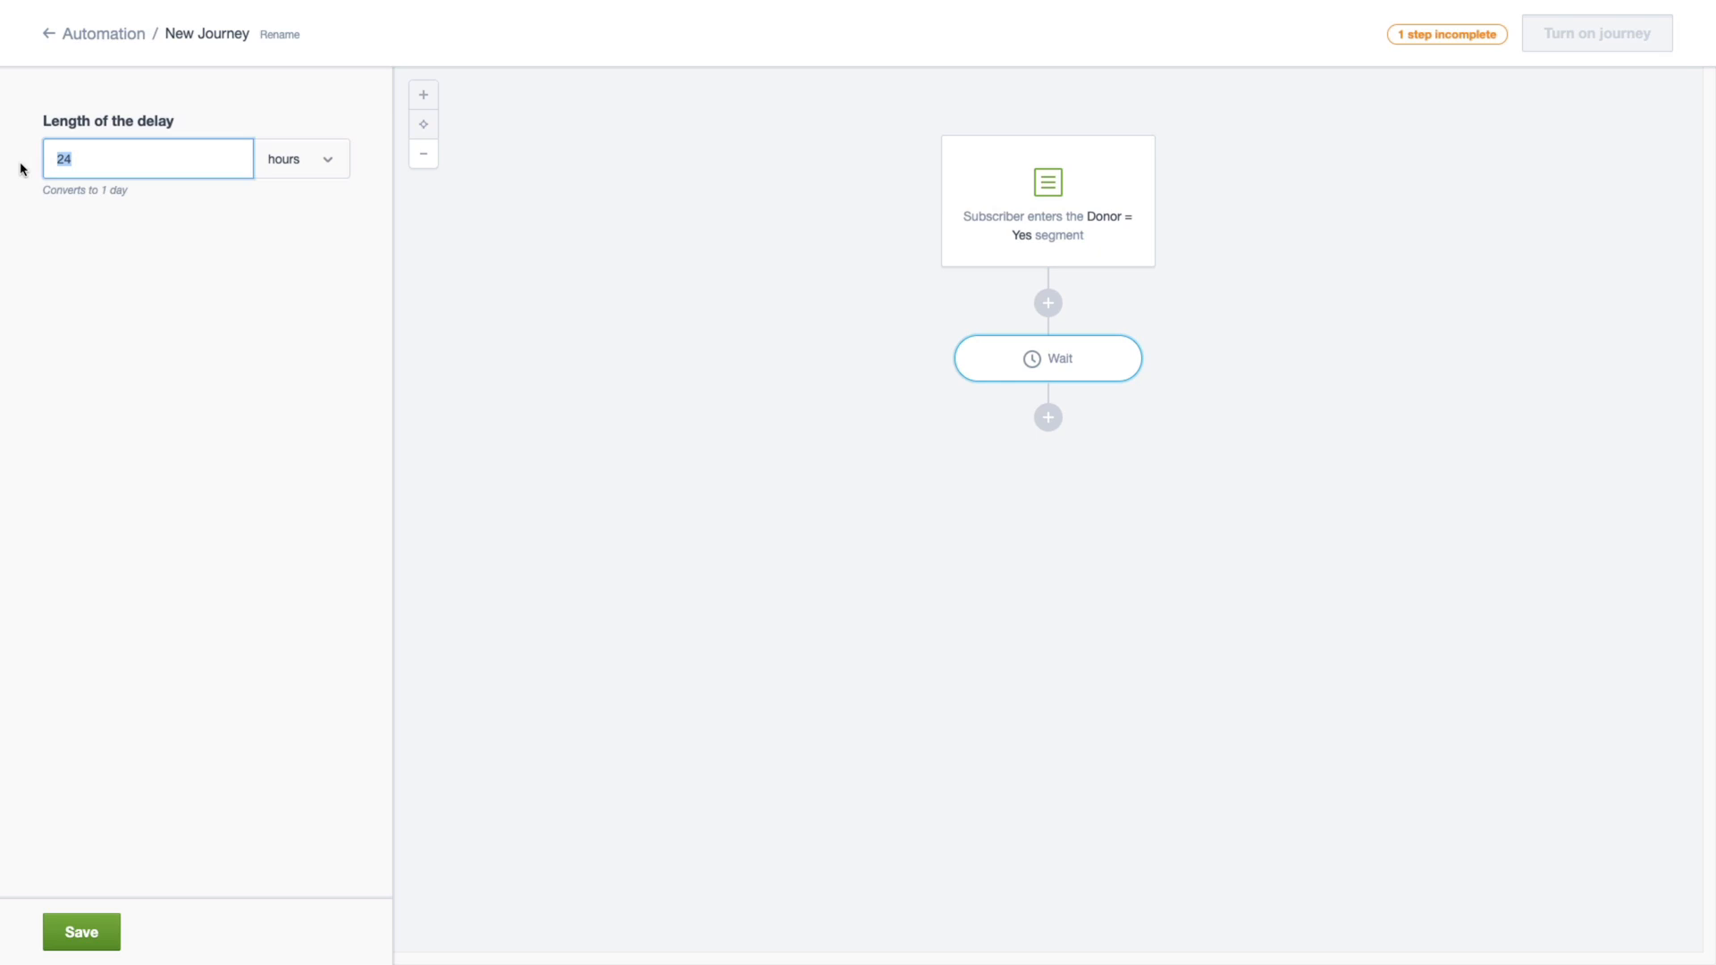
{"action": "type", "text": "30"}
{"action": "left_click", "coordinate": [300, 161]}
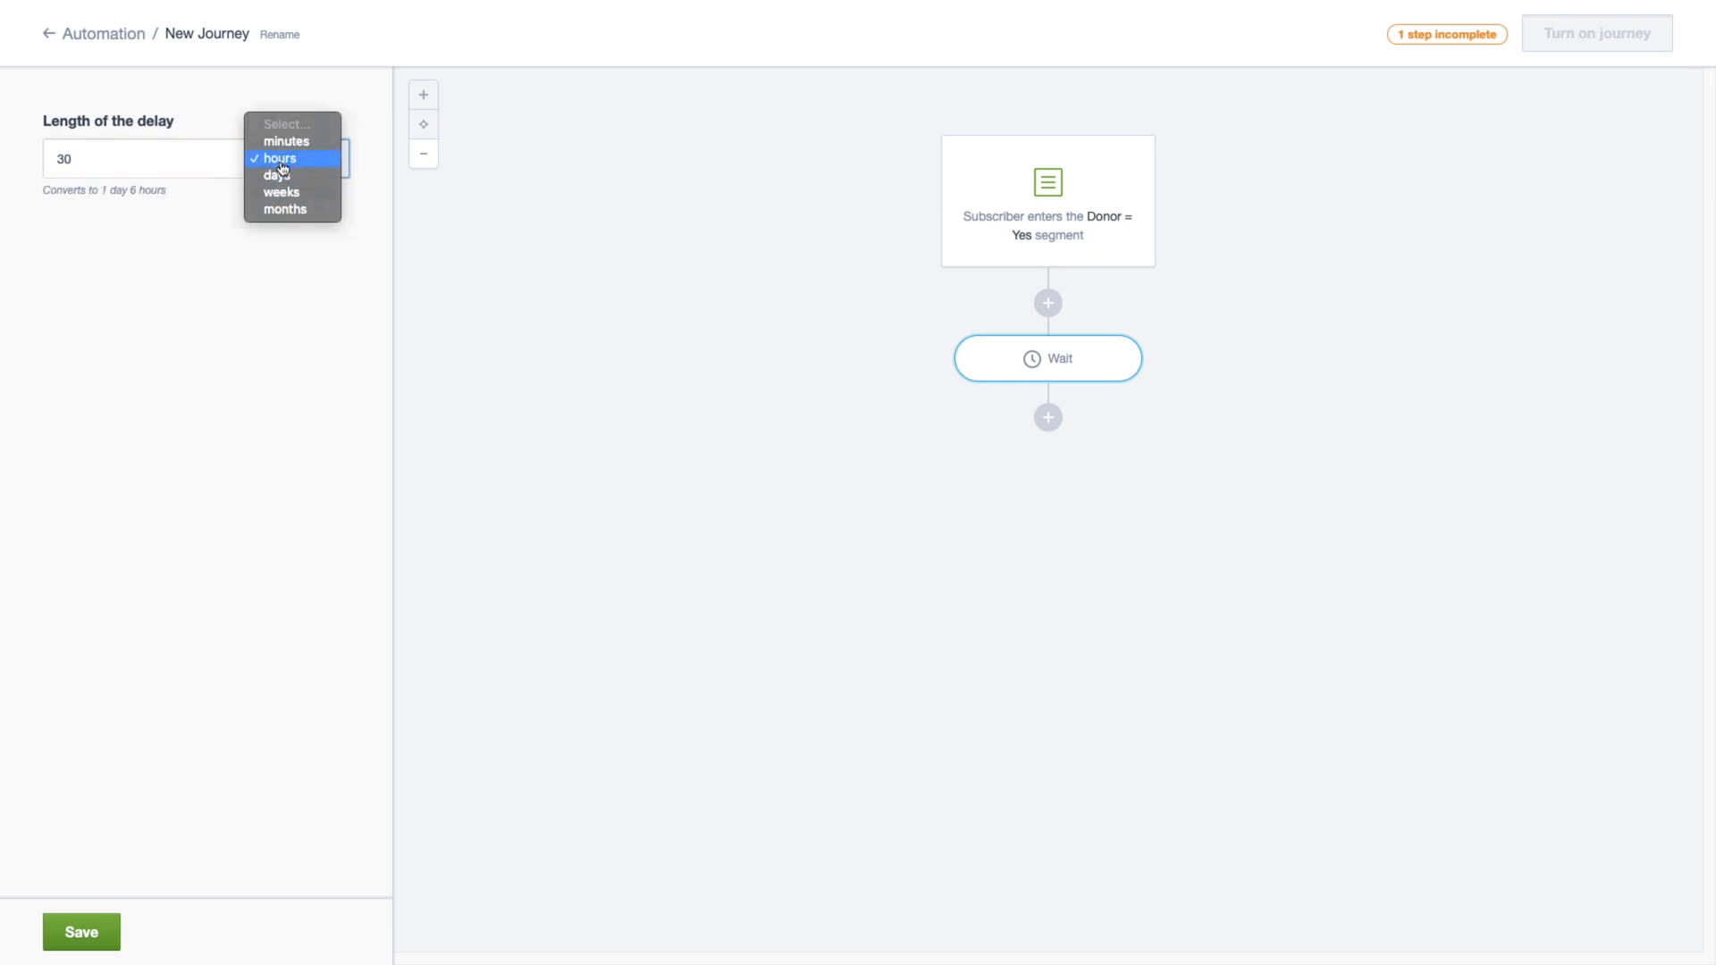
{"action": "left_click", "coordinate": [284, 174]}
{"action": "left_click", "coordinate": [716, 310]}
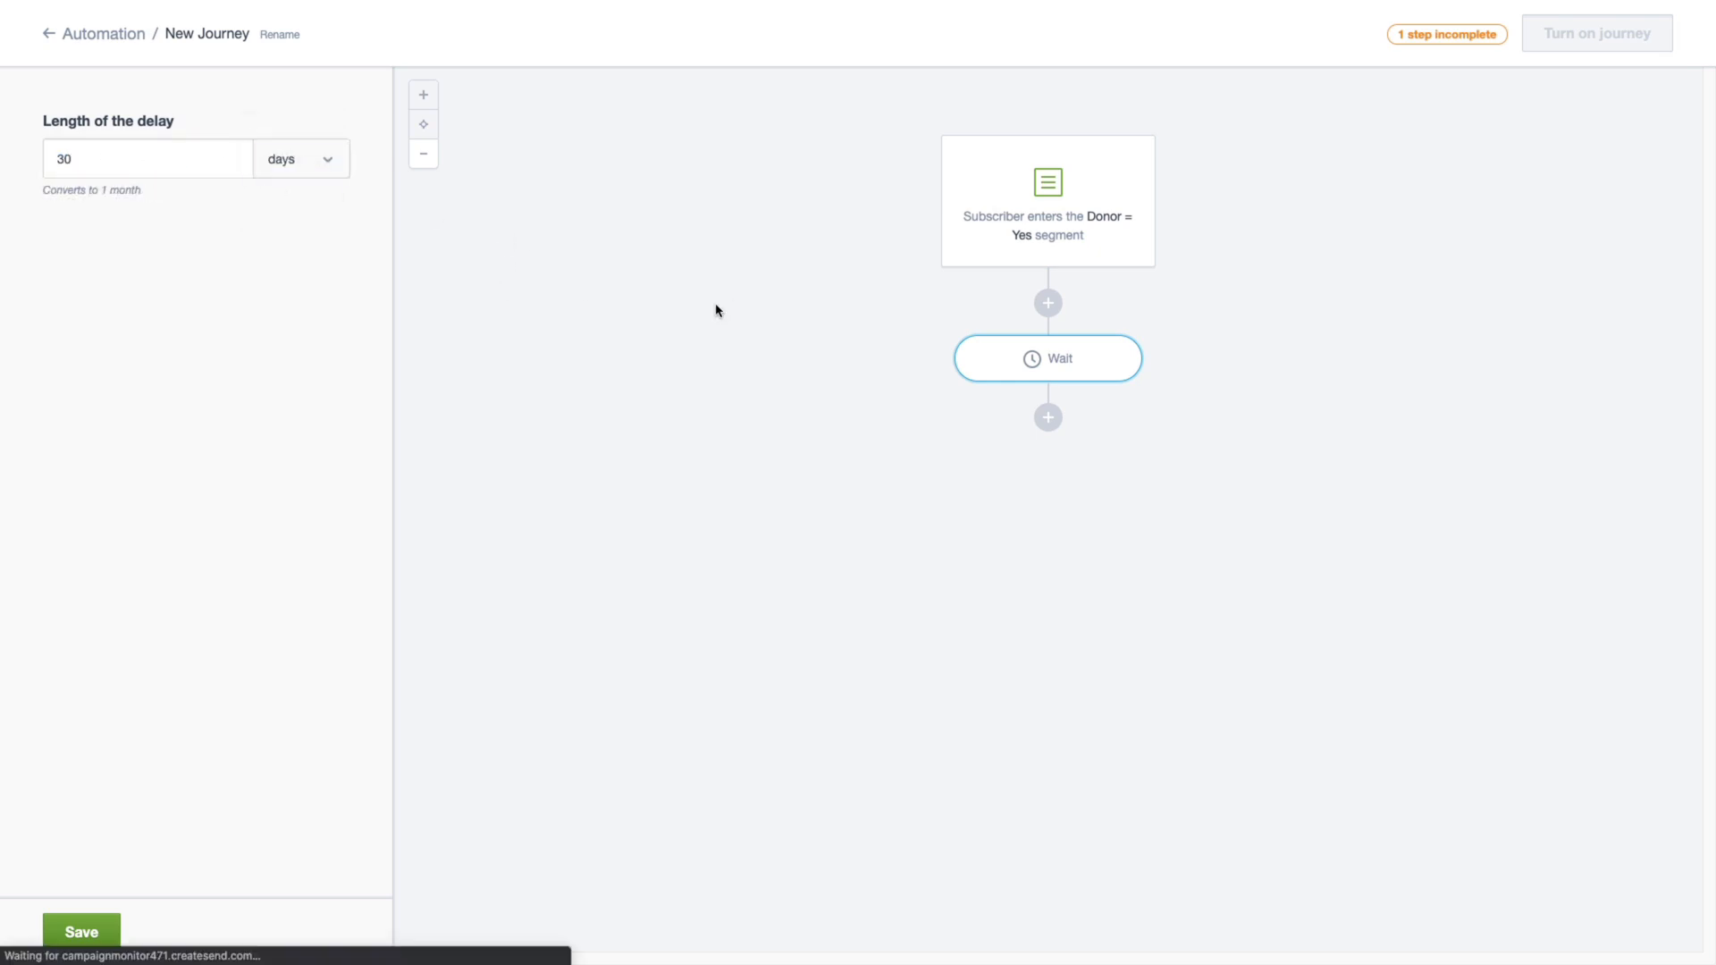
Add an email step directly after the segment trigger and enable sending replies to a different email address
{"action": "left_click", "coordinate": [1047, 303]}
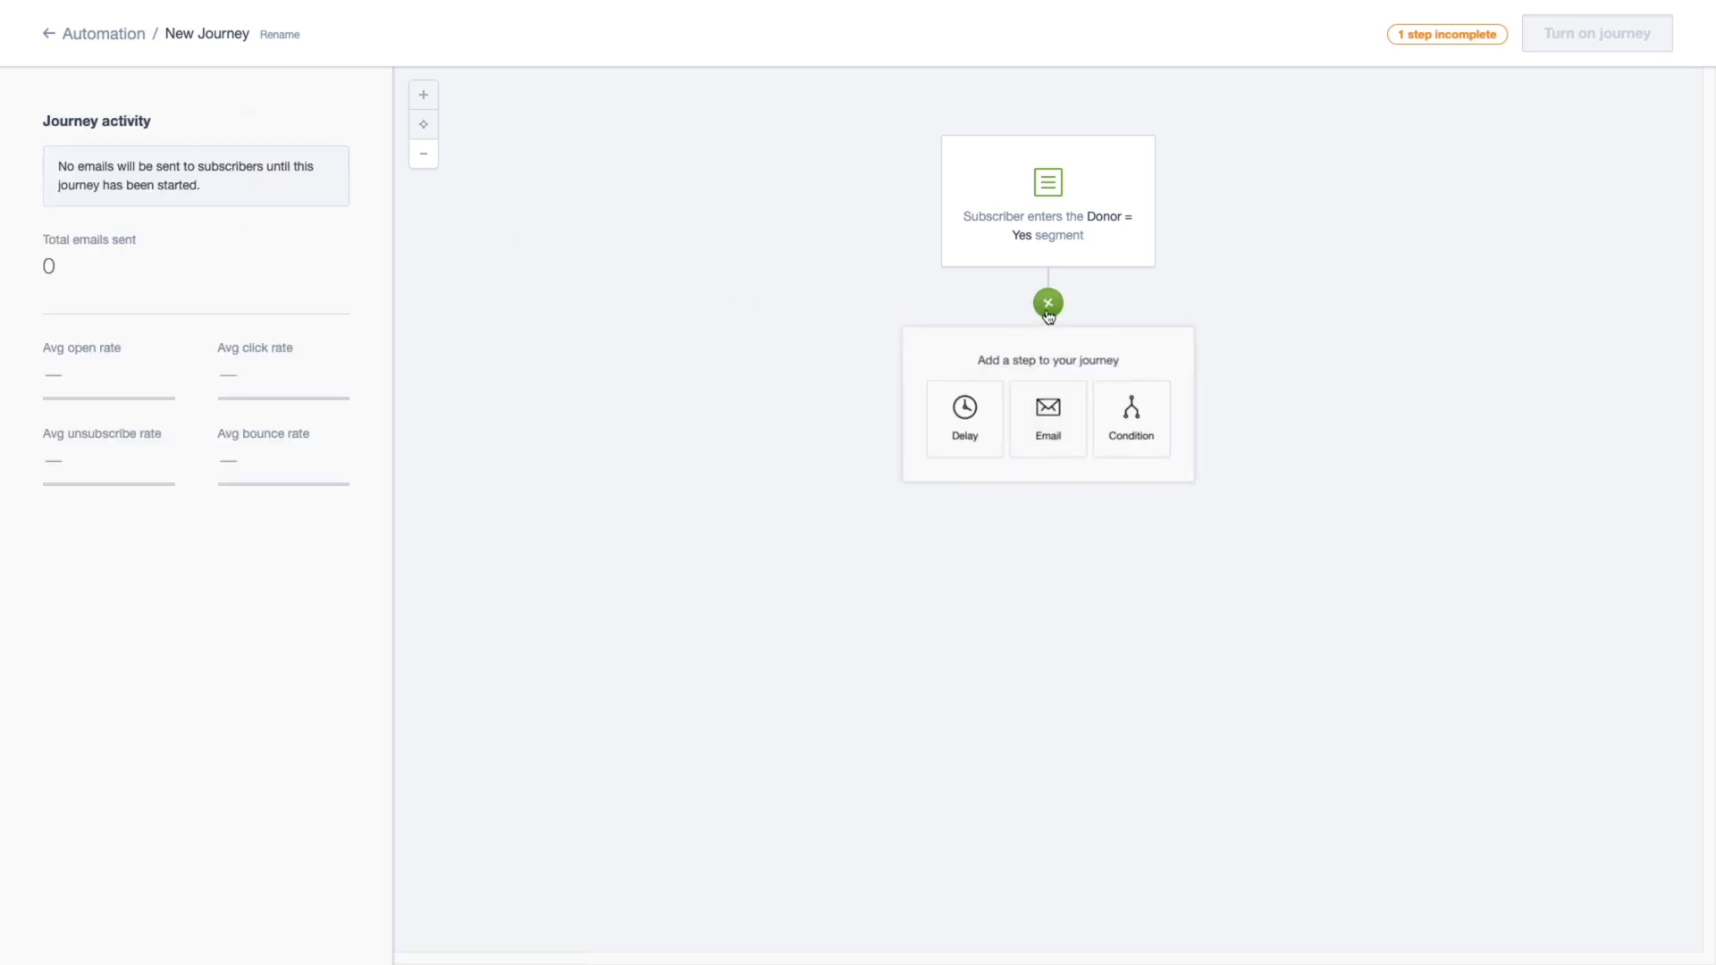
{"action": "left_click", "coordinate": [1021, 455]}
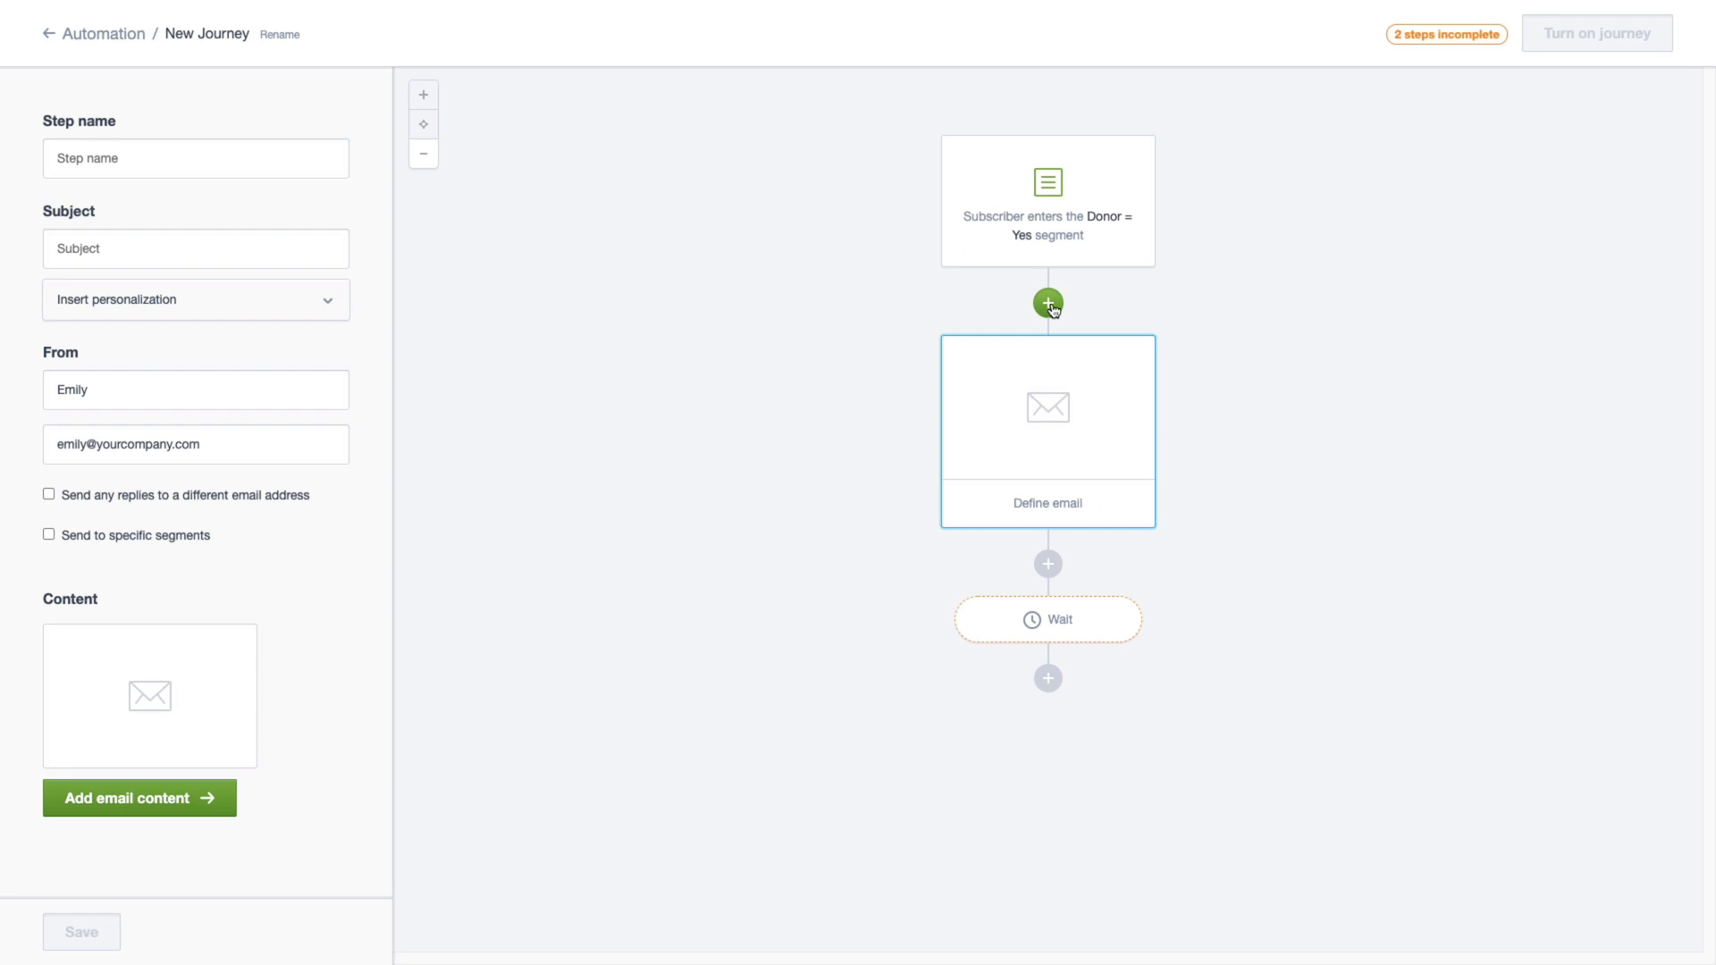
{"action": "left_click", "coordinate": [242, 494]}
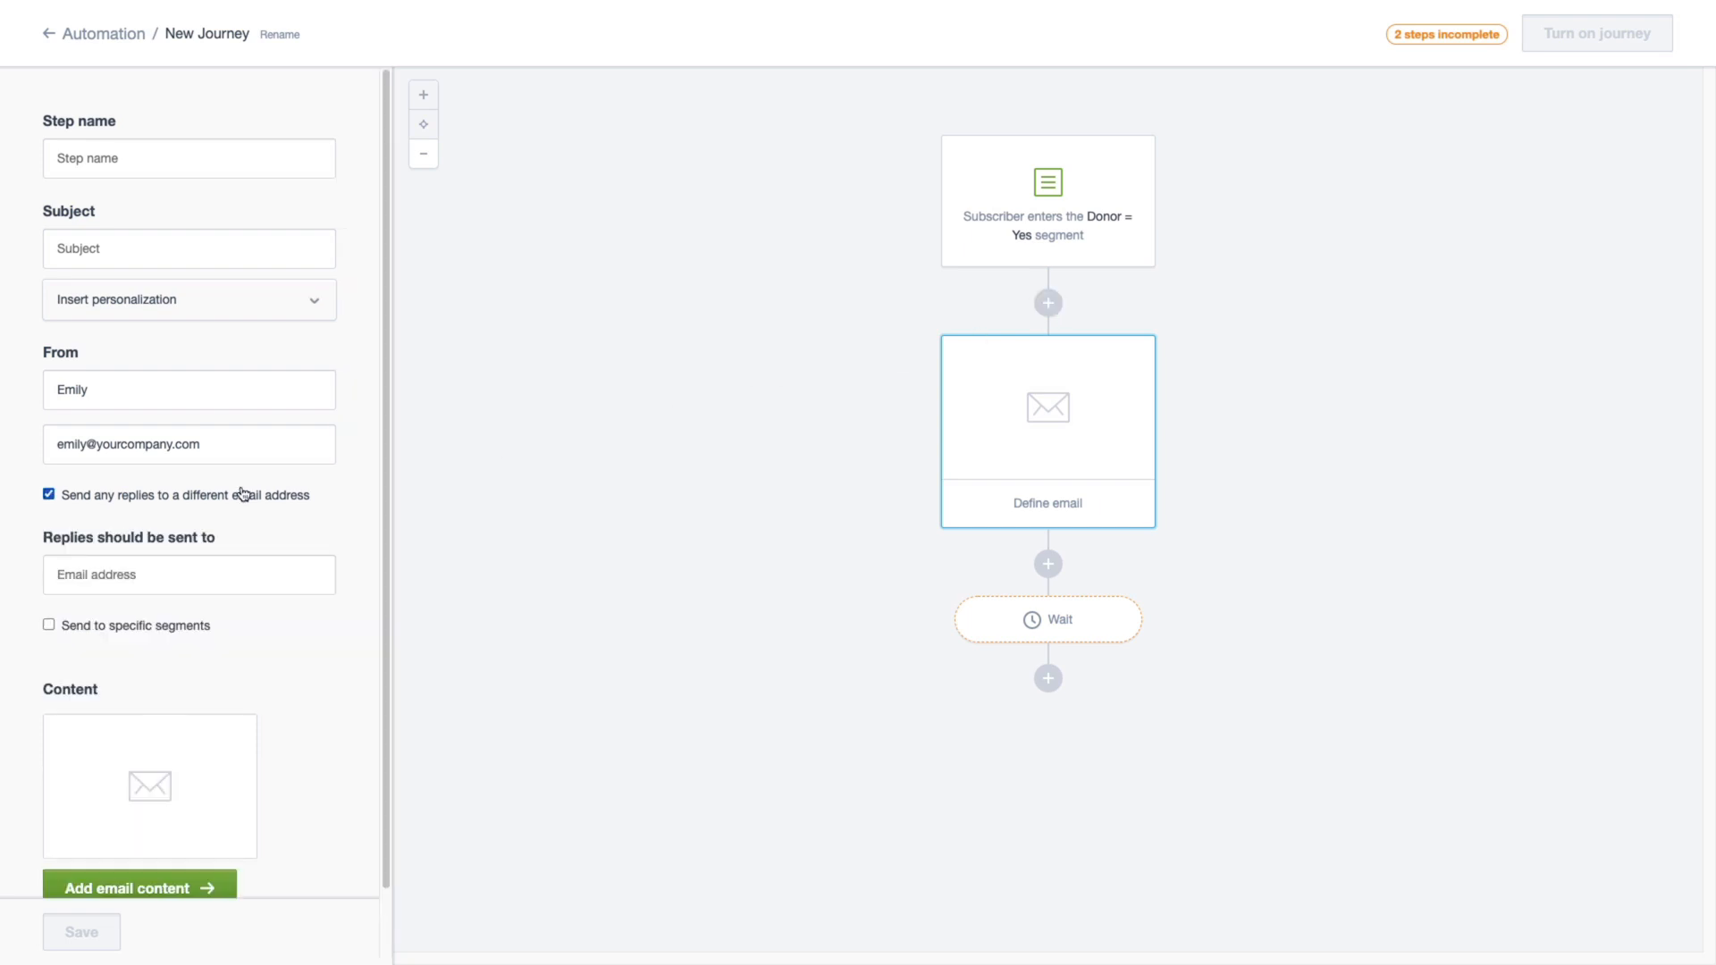
{"action": "scroll", "coordinate": [358, 616], "scroll_direction": "down", "scroll_amount": 2}
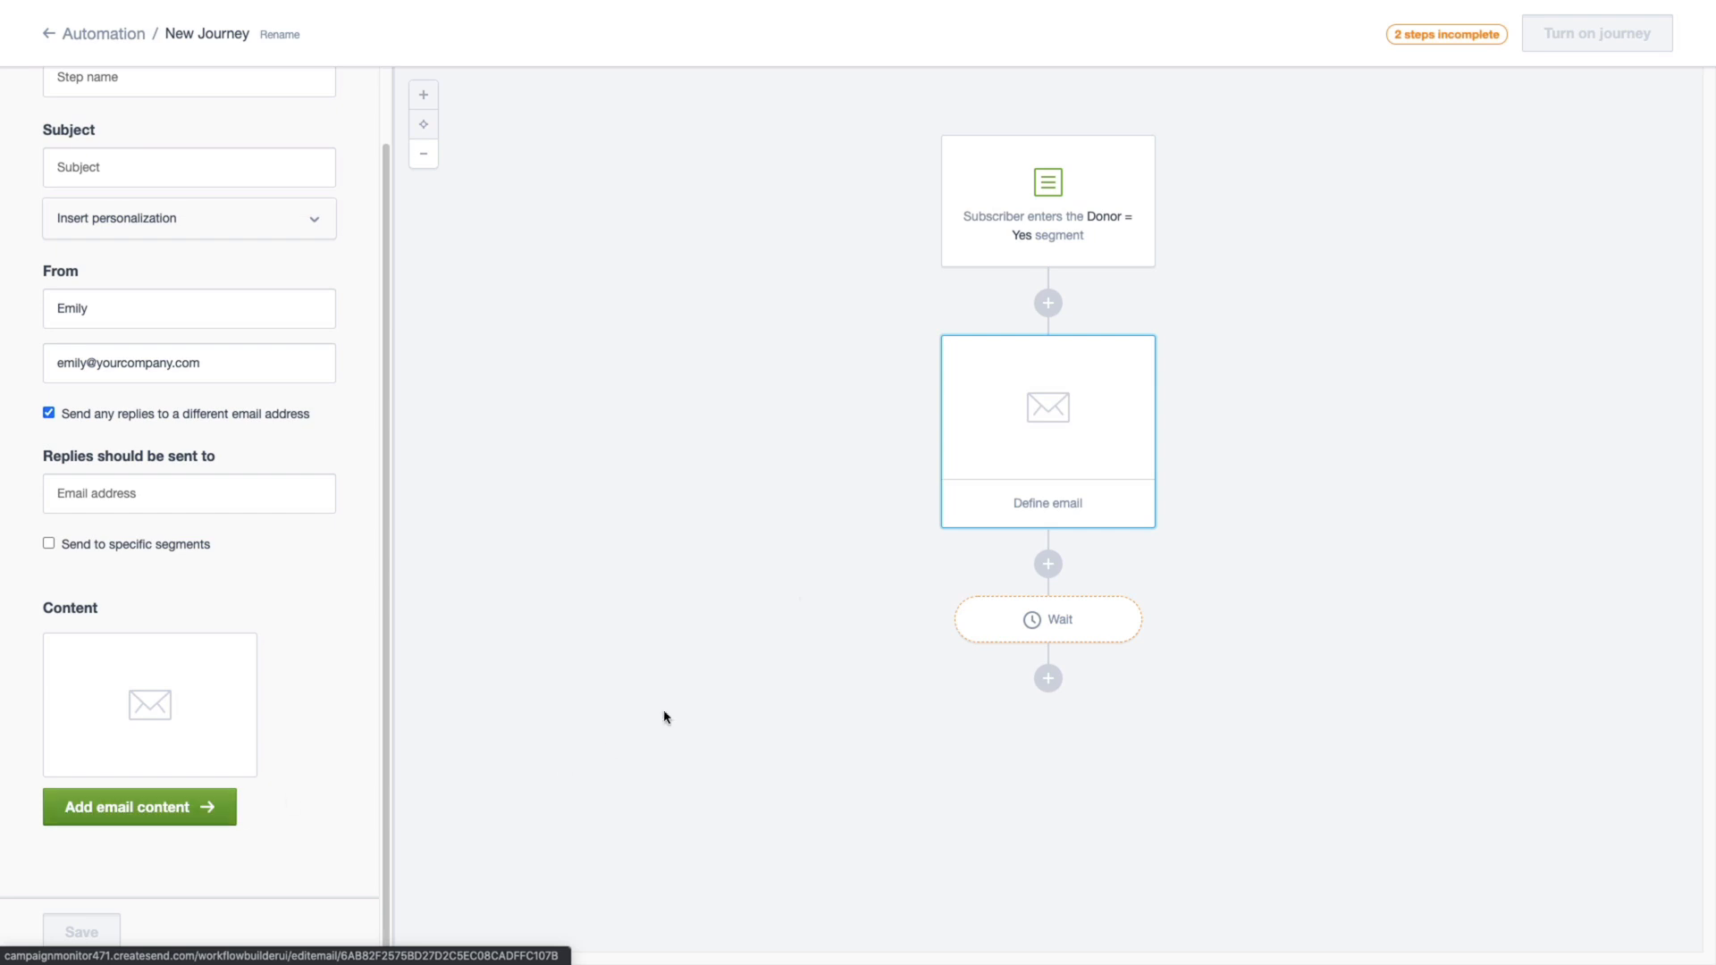
Add a condition step directly after the segment trigger and look through its available rule types
{"action": "left_click", "coordinate": [1051, 305]}
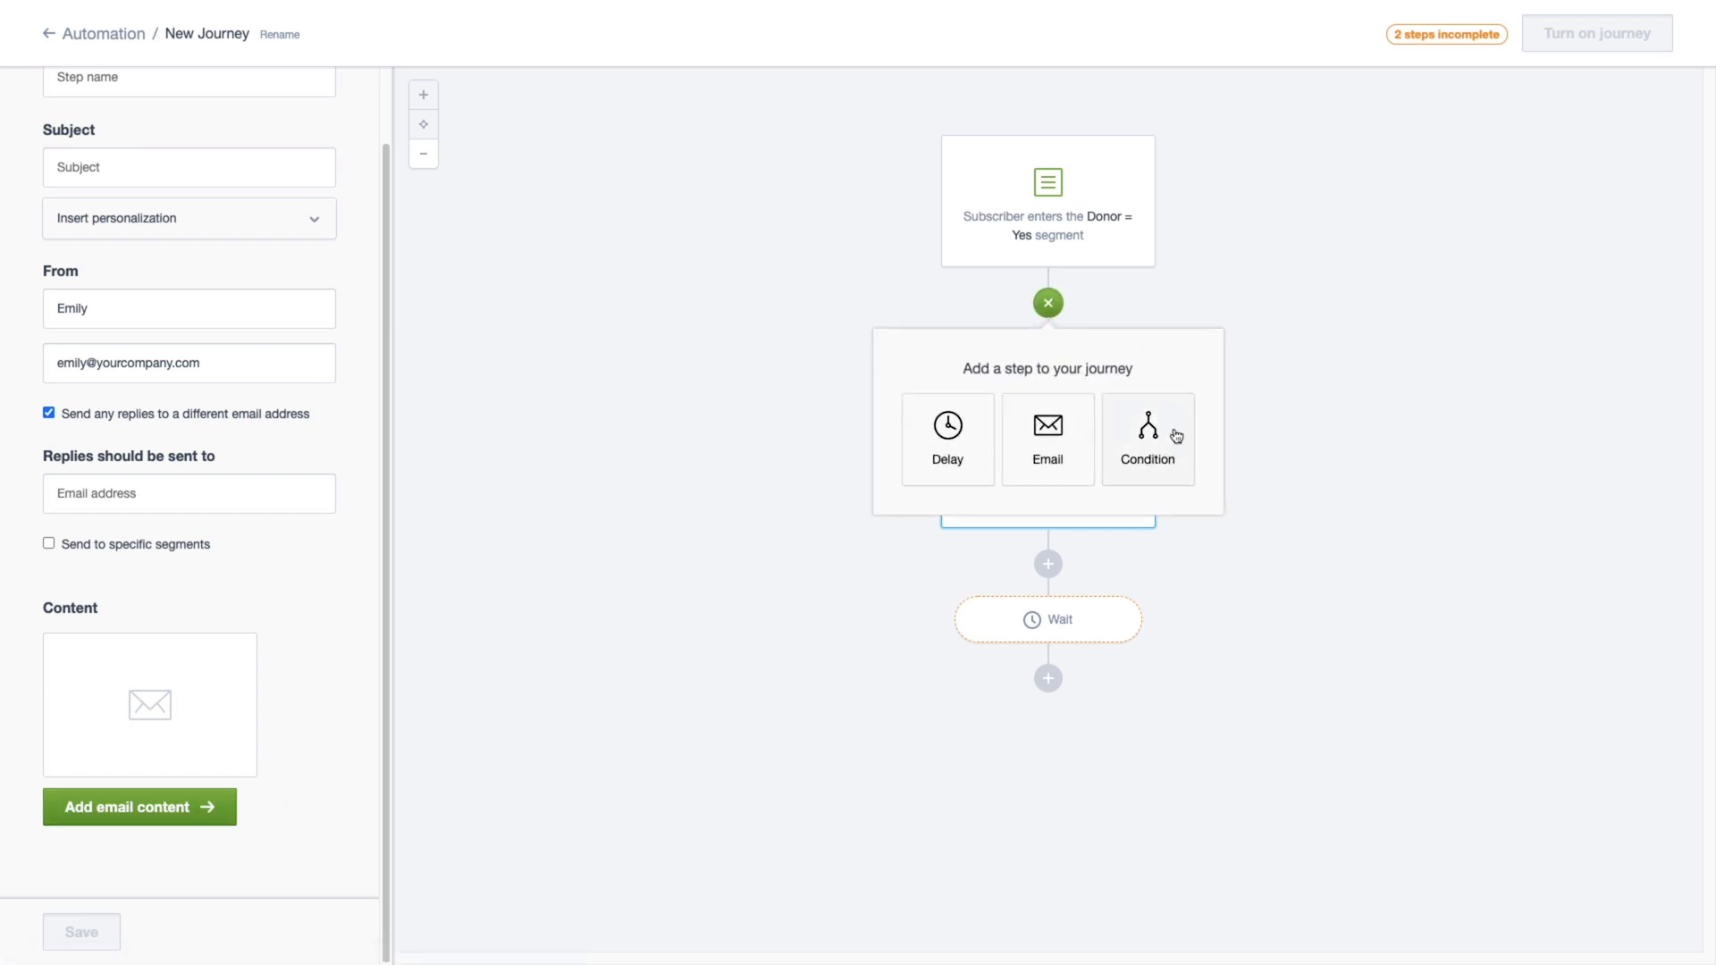
{"action": "left_click", "coordinate": [1151, 445]}
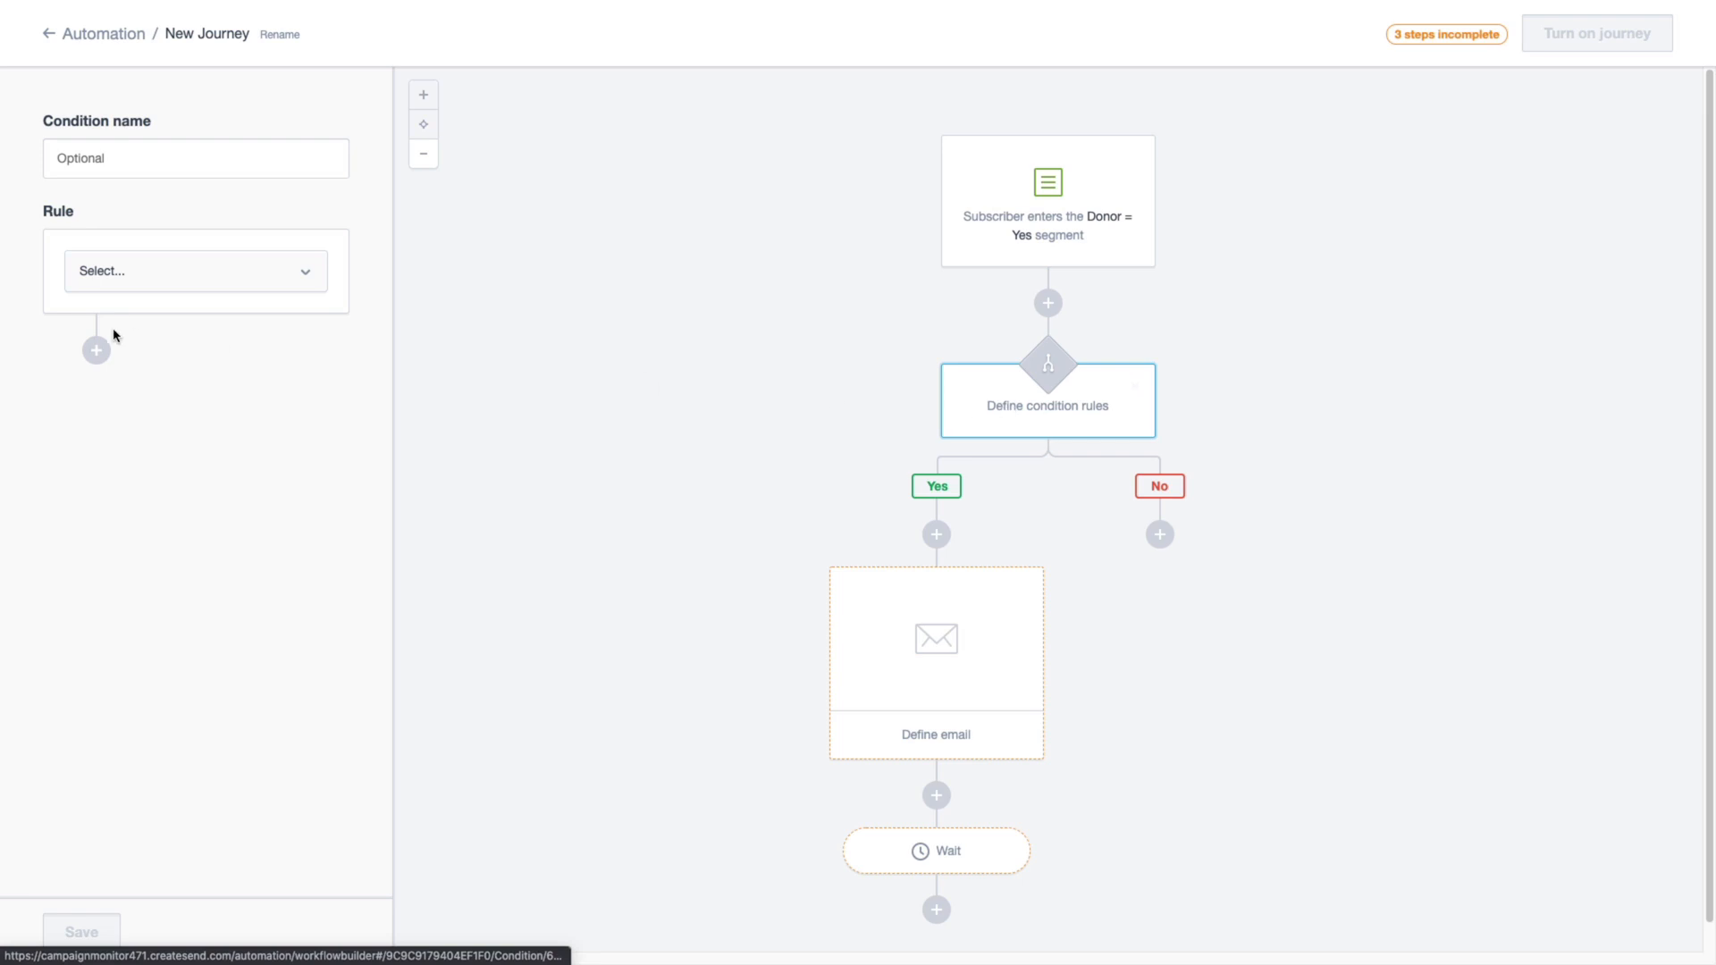
{"action": "left_click", "coordinate": [134, 283]}
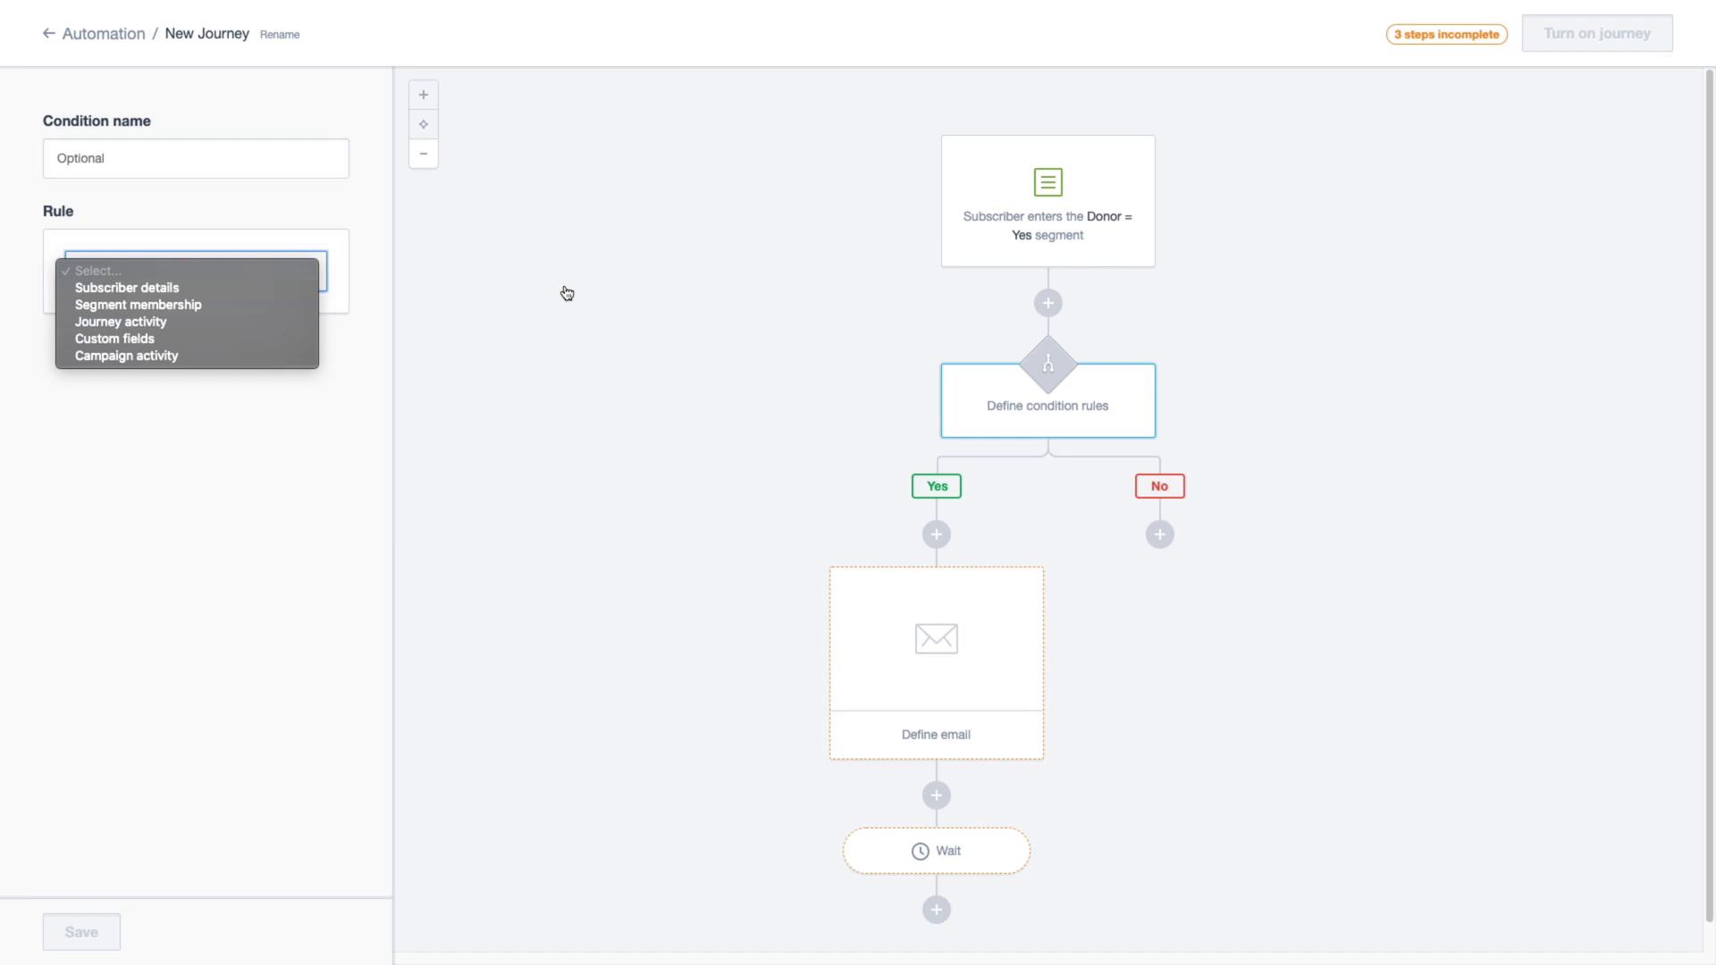
{"action": "left_click", "coordinate": [567, 293]}
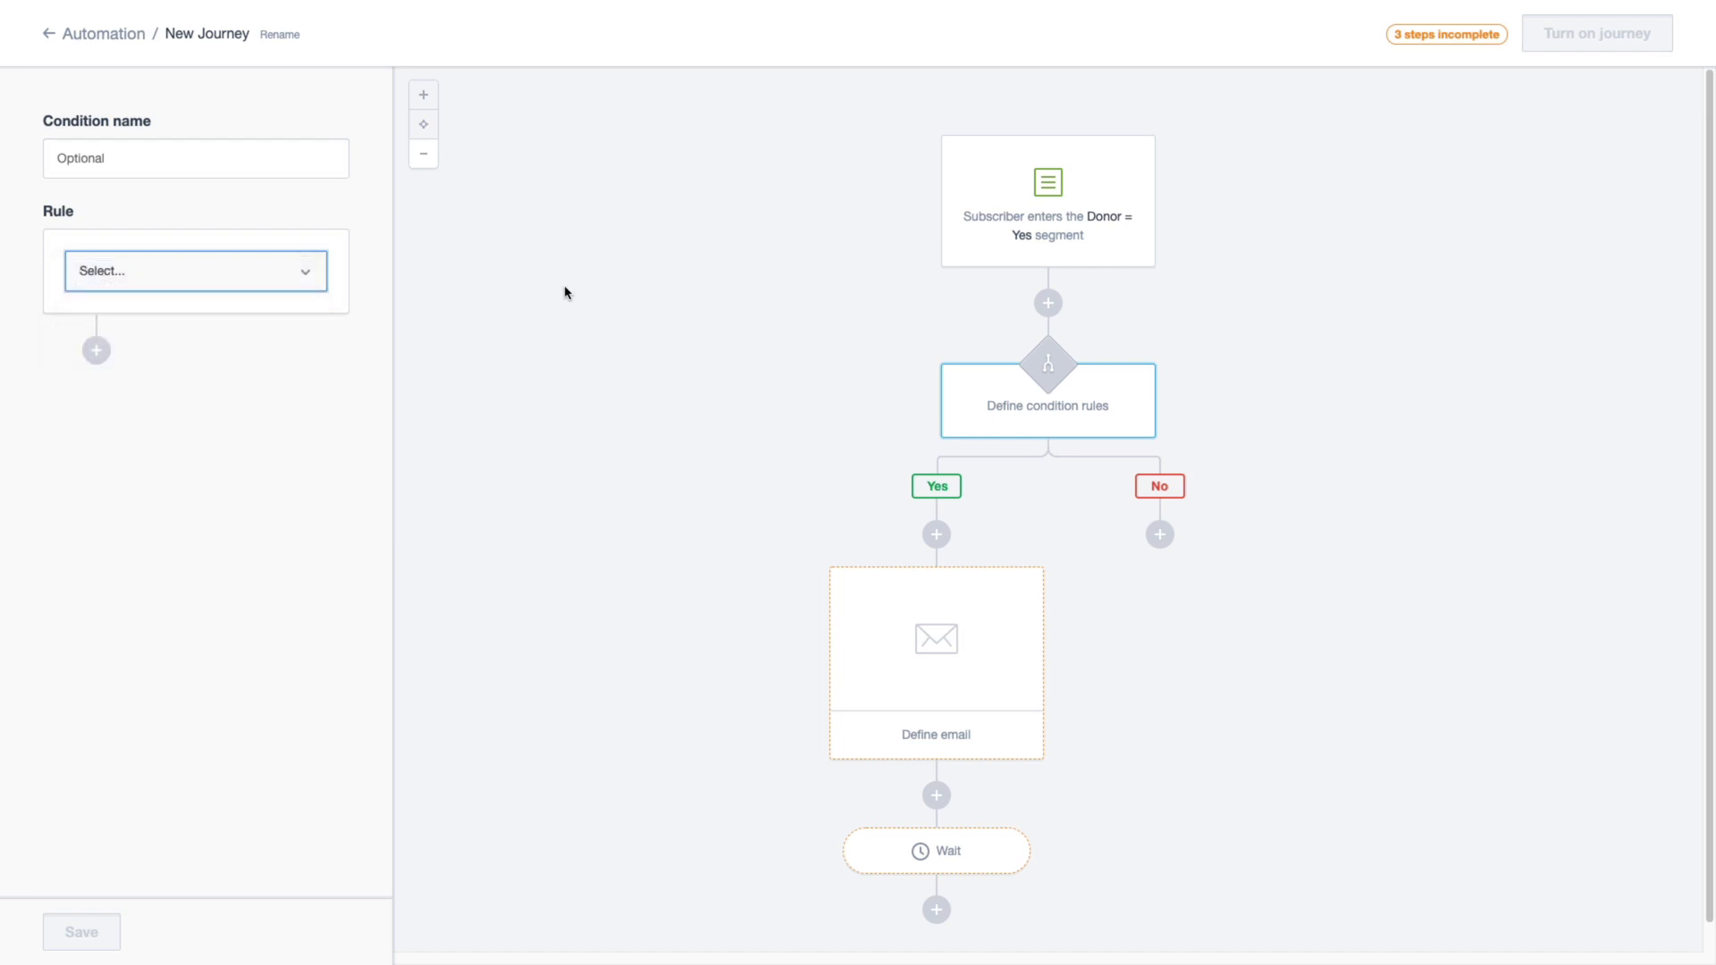
{"action": "left_click", "coordinate": [289, 267]}
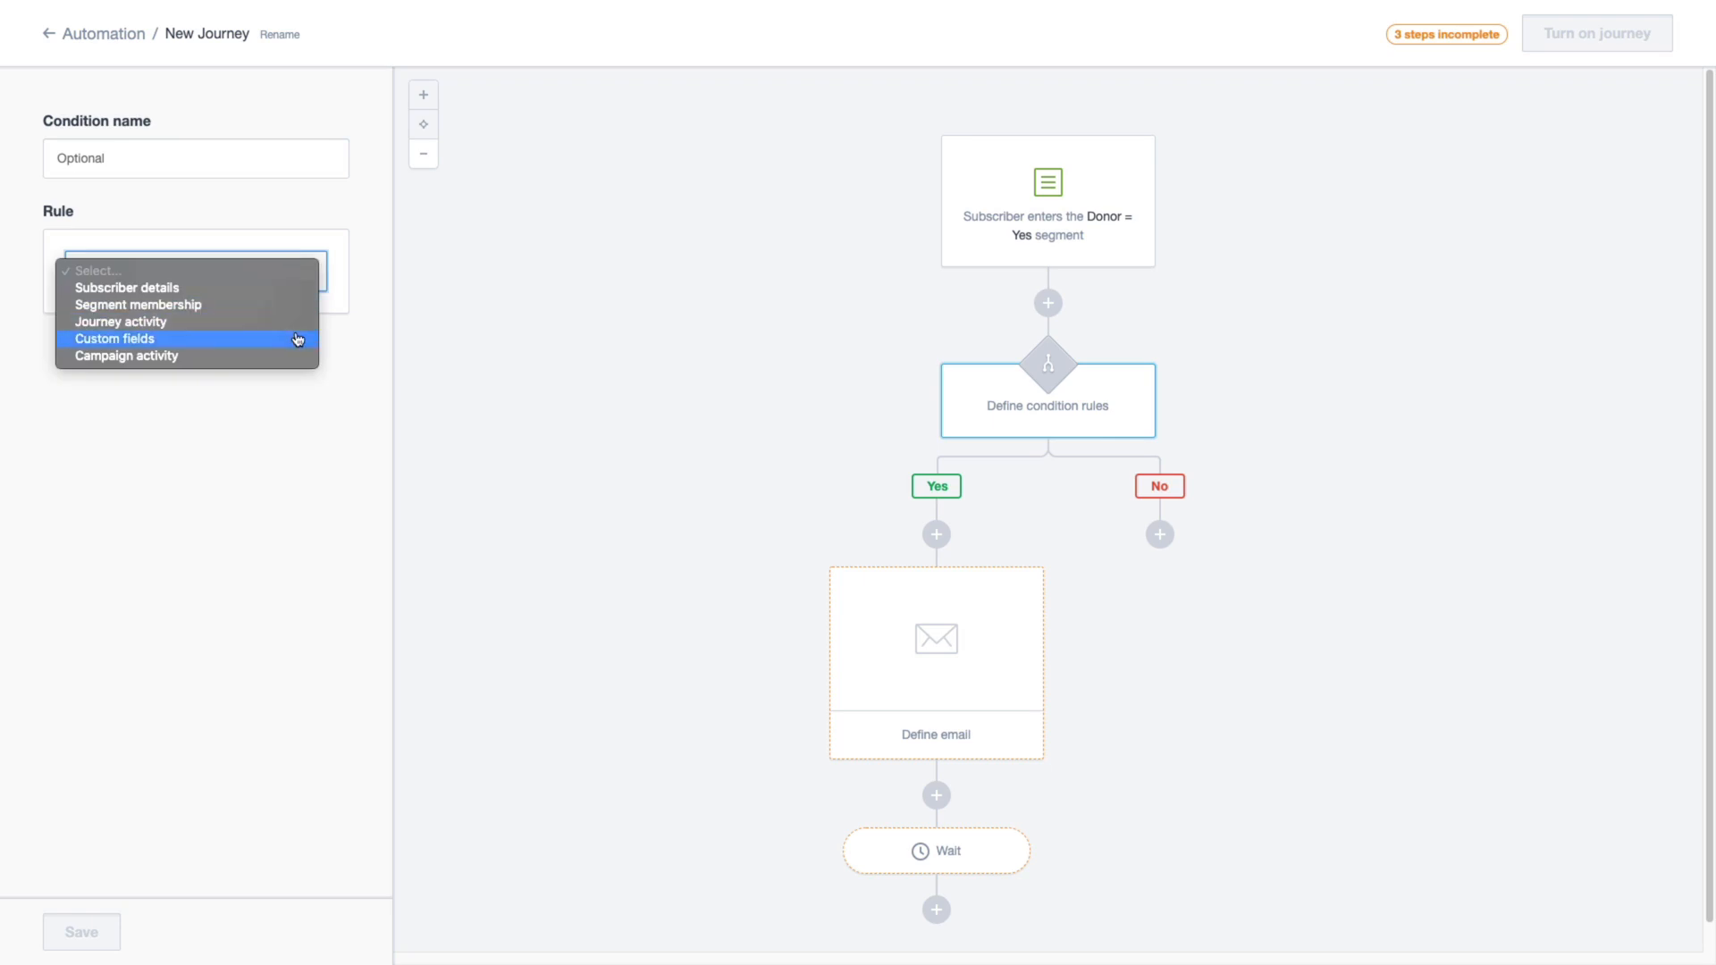
{"action": "left_click", "coordinate": [604, 374]}
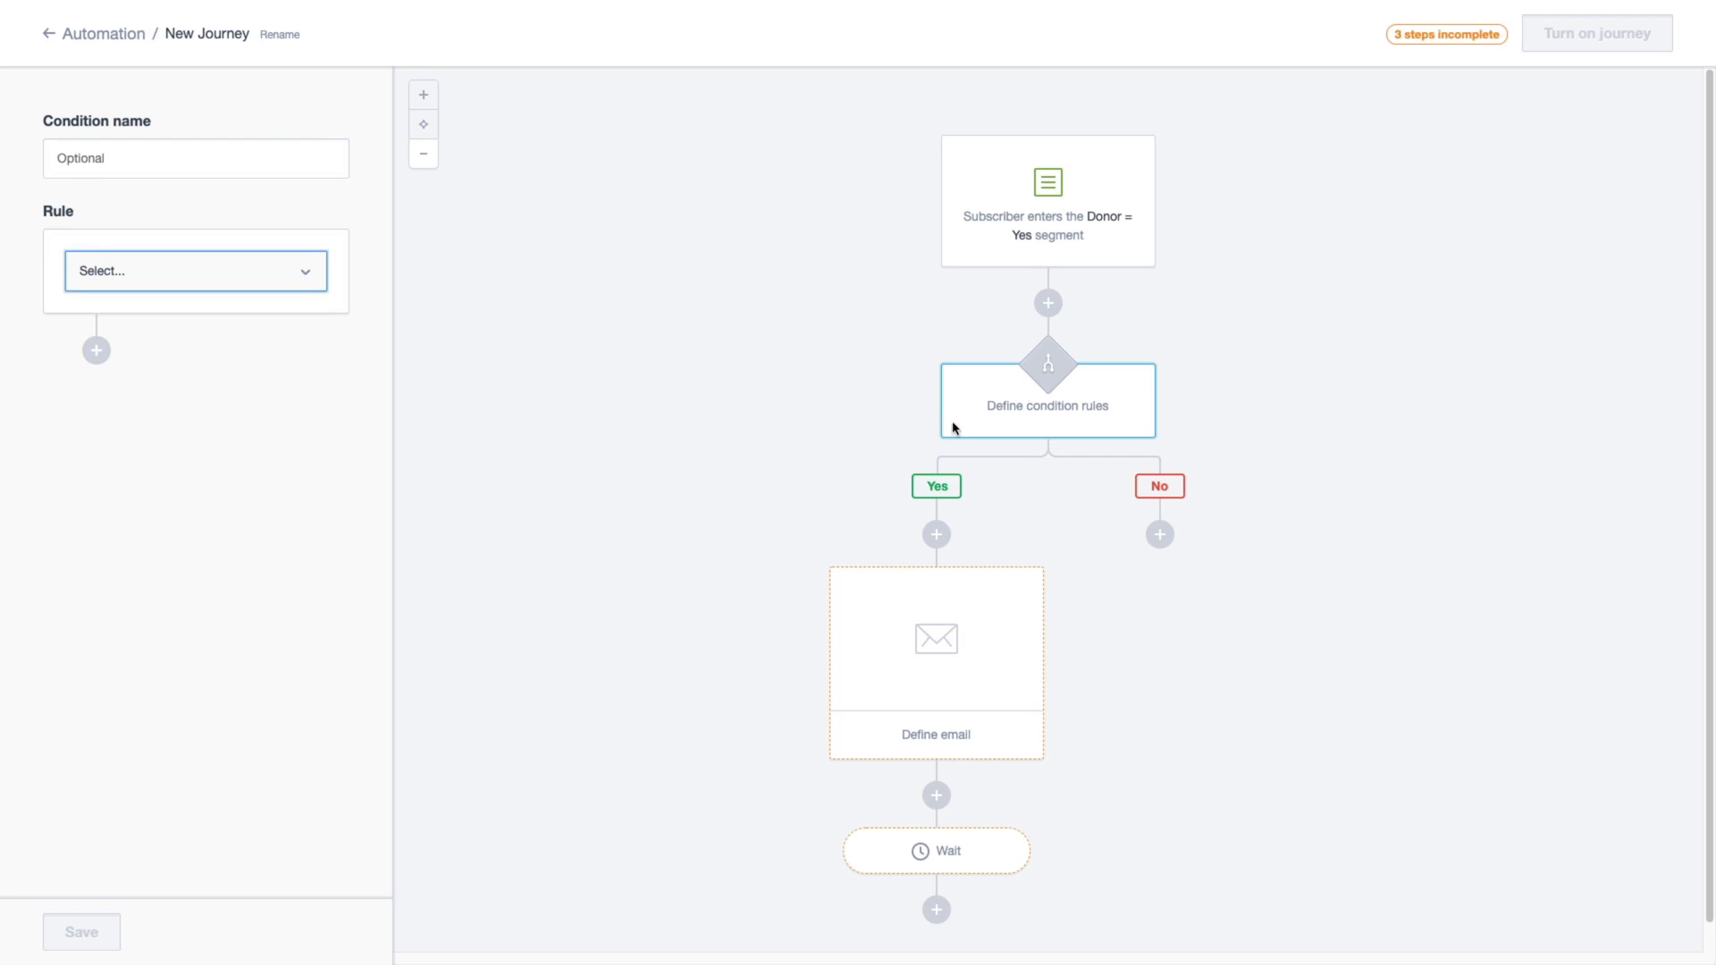
Add an email step between the segment trigger and the condition, and another email step on the condition's No branch
{"action": "left_click", "coordinate": [1048, 302]}
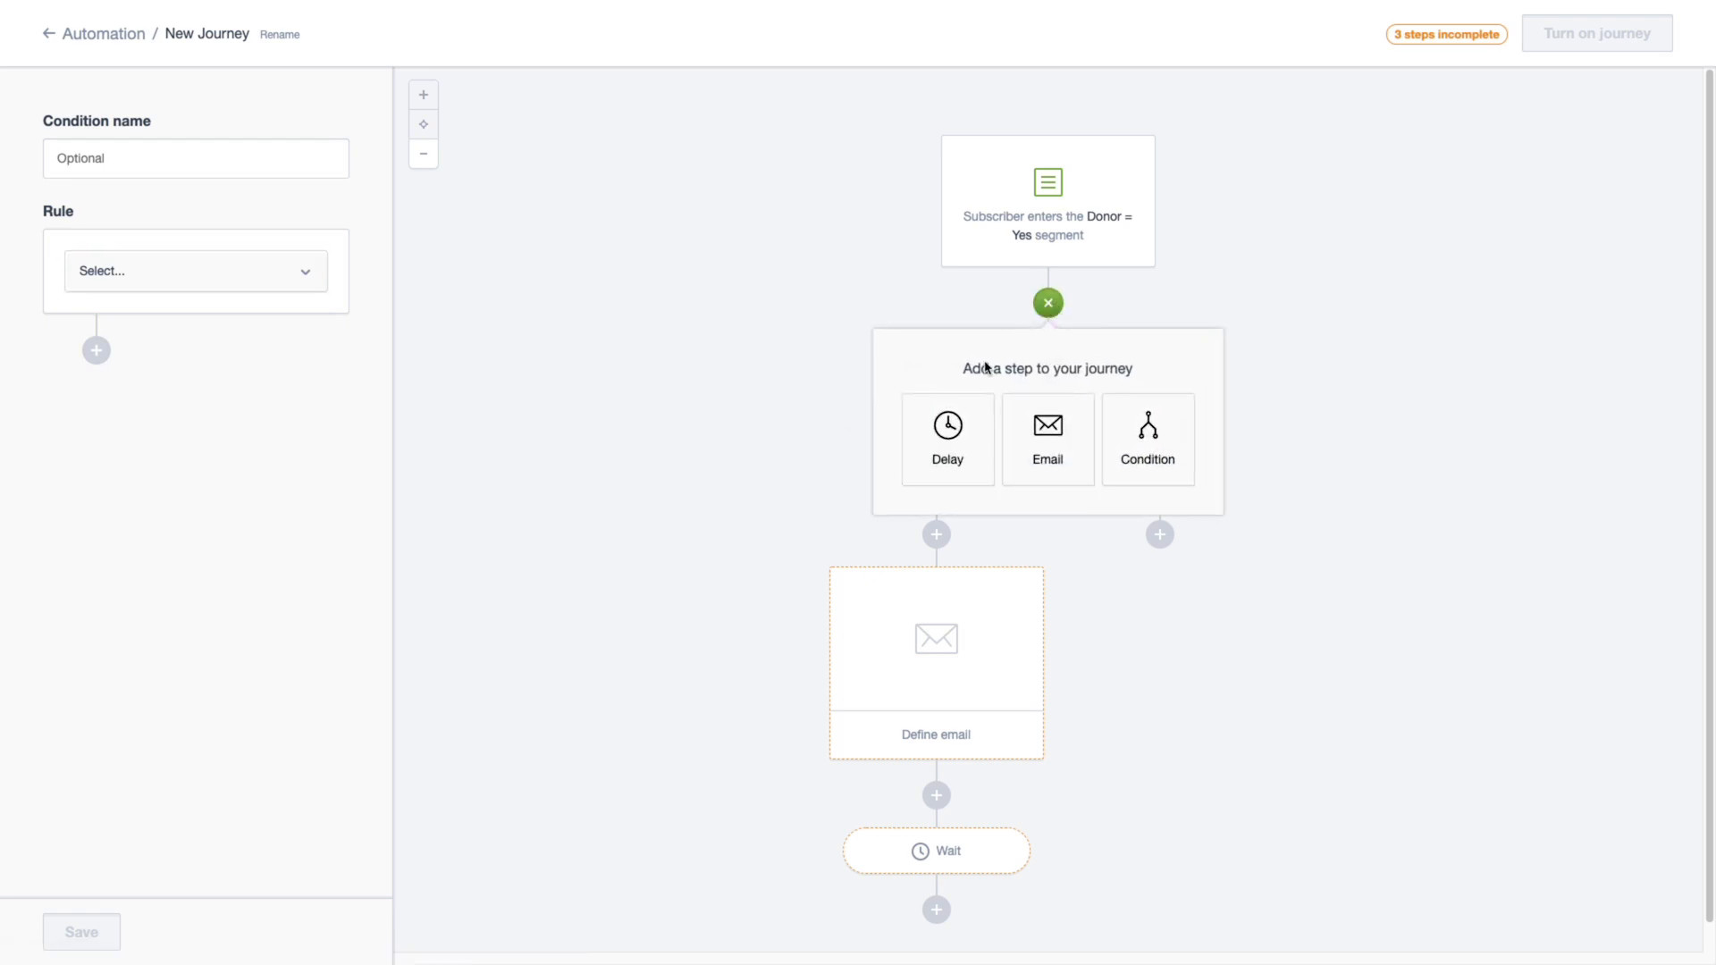
{"action": "left_click", "coordinate": [1057, 442]}
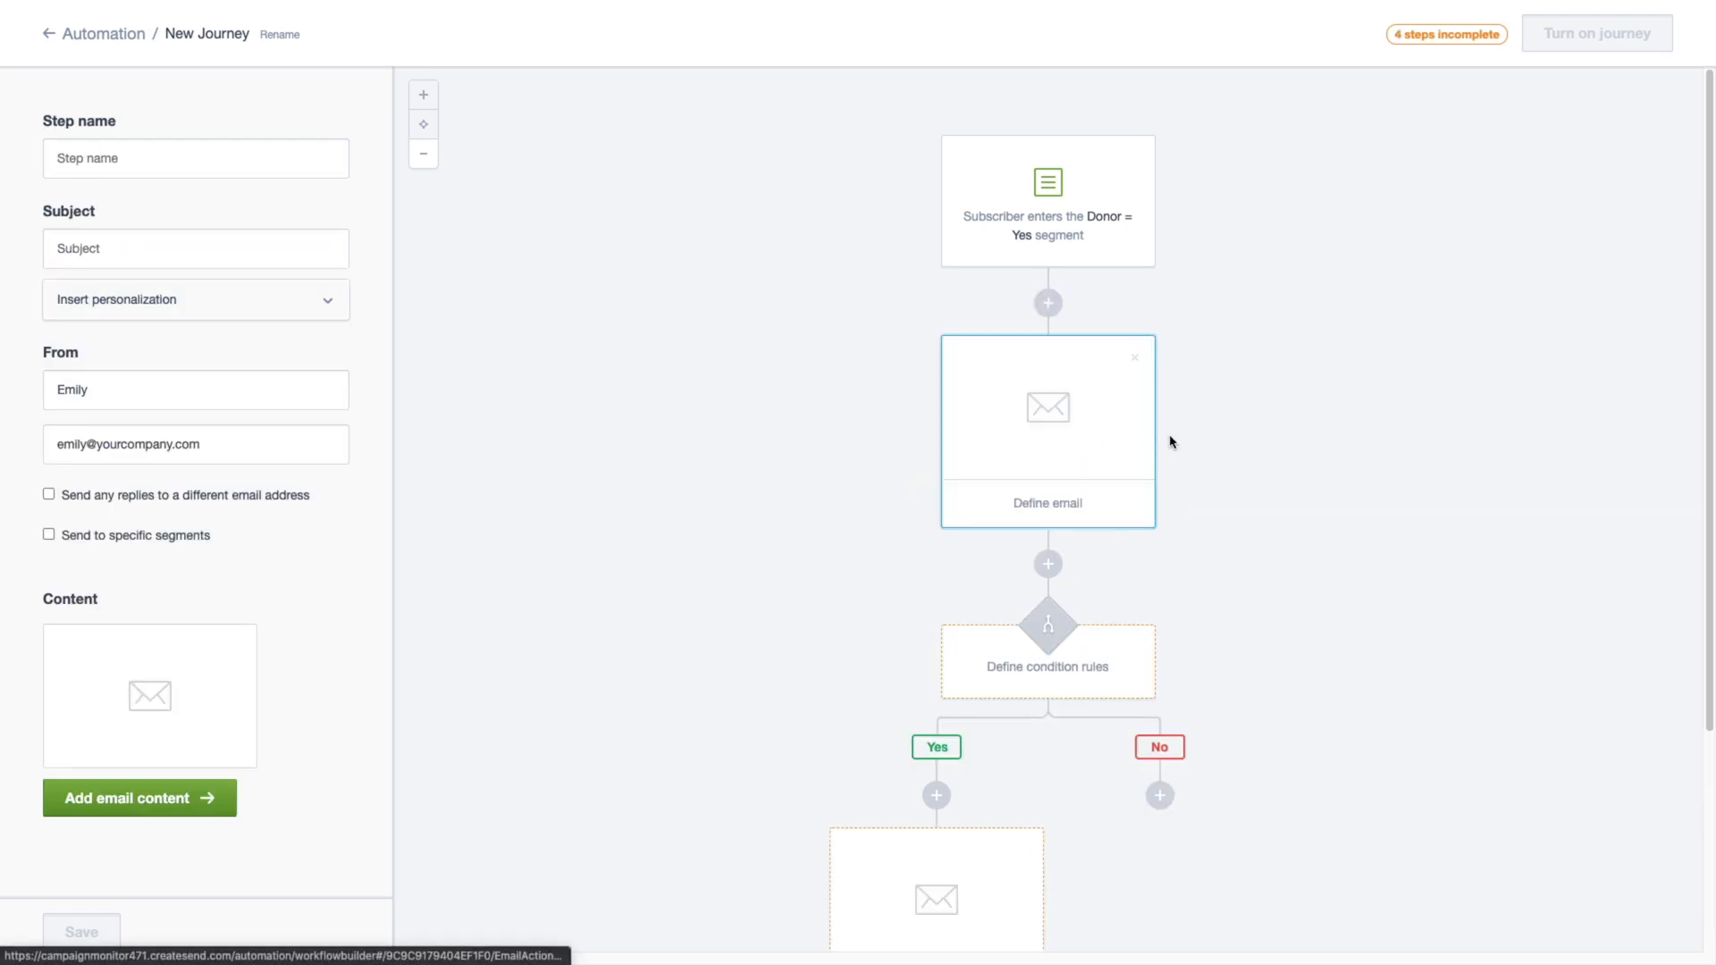
{"action": "scroll", "coordinate": [1179, 483], "scroll_direction": "down", "scroll_amount": 2}
{"action": "left_click", "coordinate": [1166, 604]}
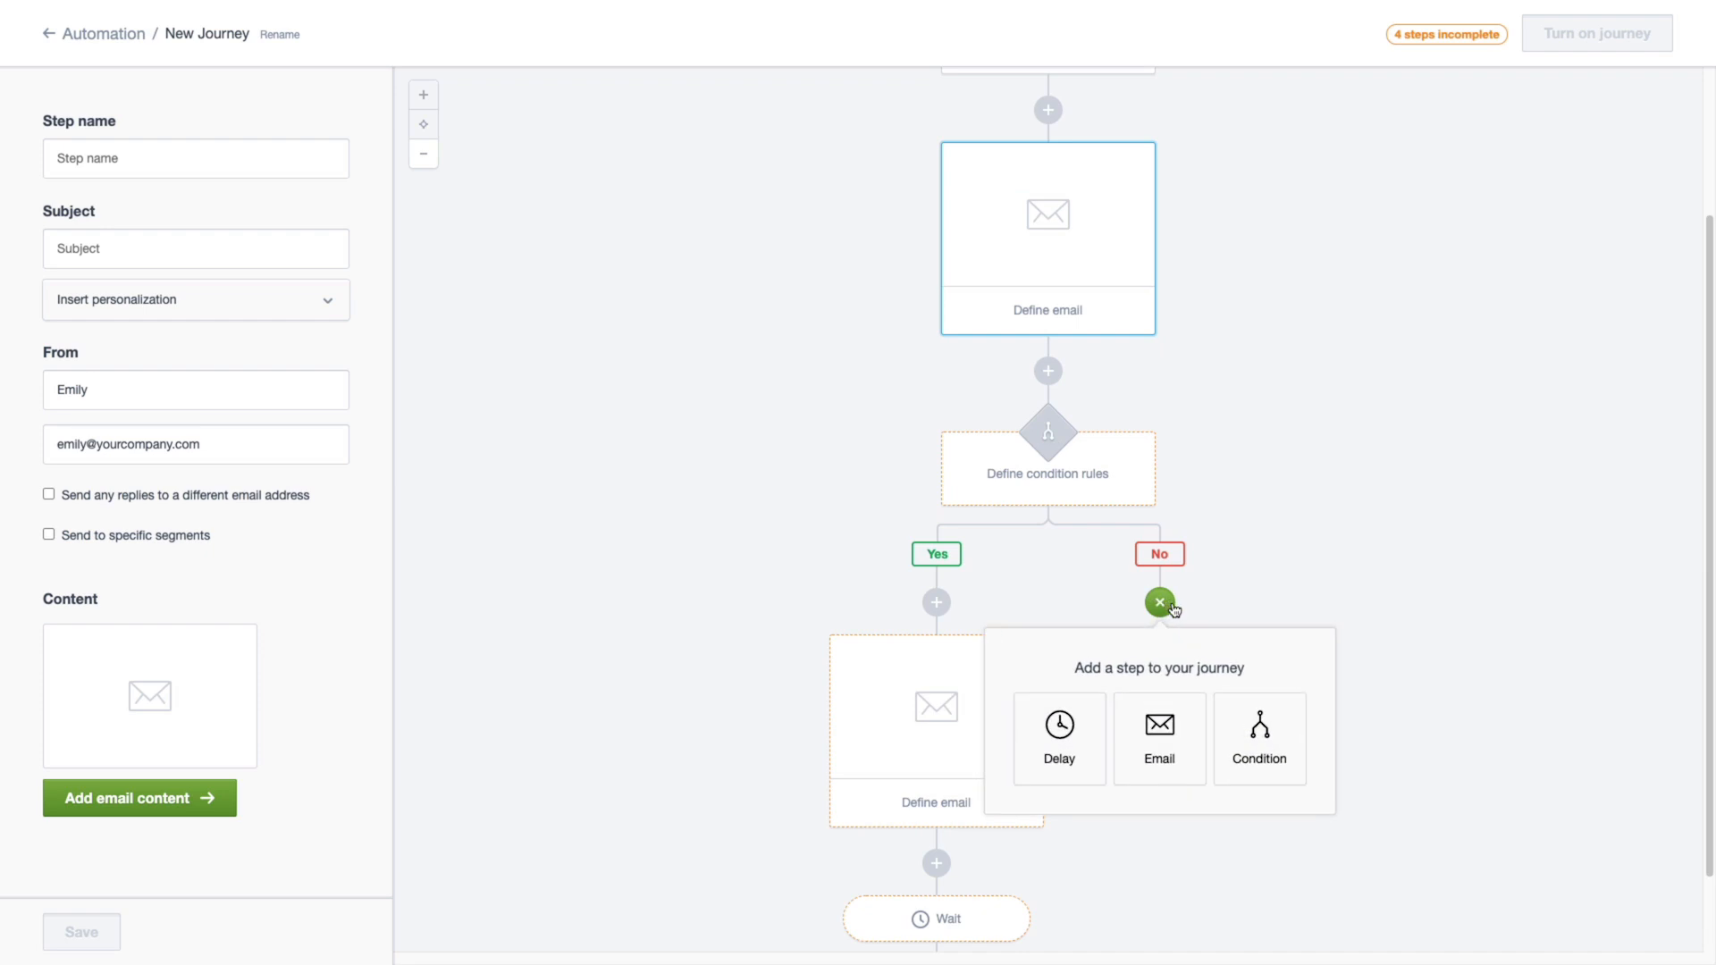
{"action": "left_click", "coordinate": [1159, 748]}
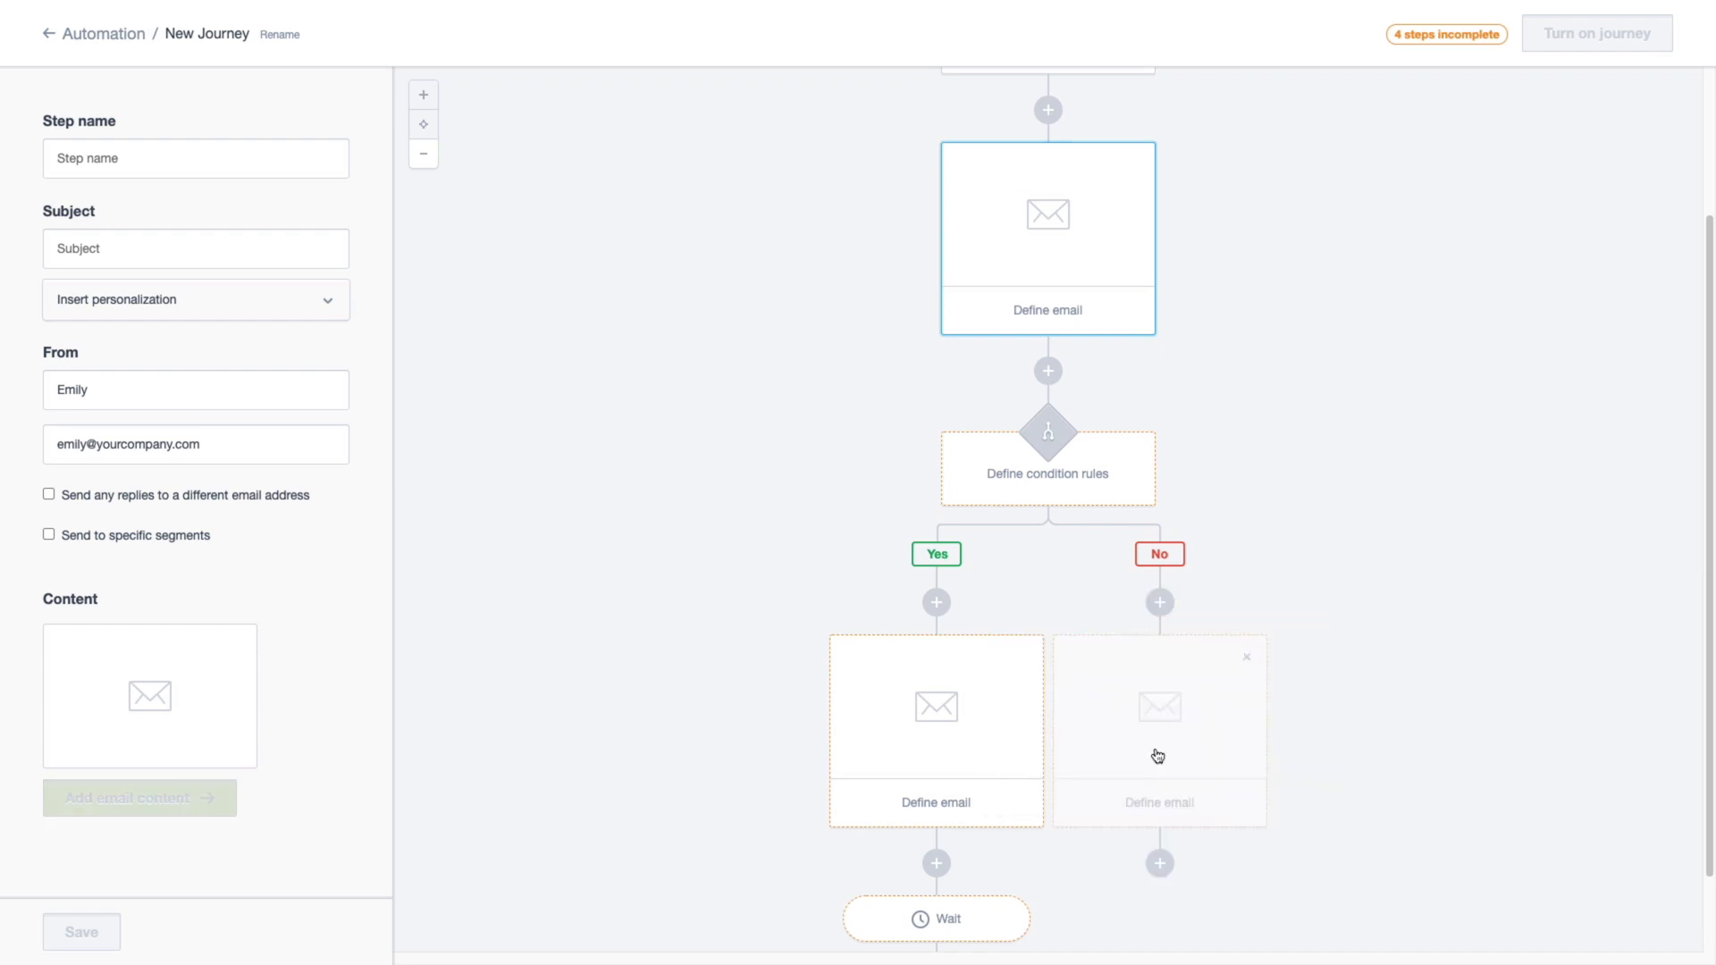
Add a delay step between the first email and the condition
{"action": "left_click", "coordinate": [1048, 374]}
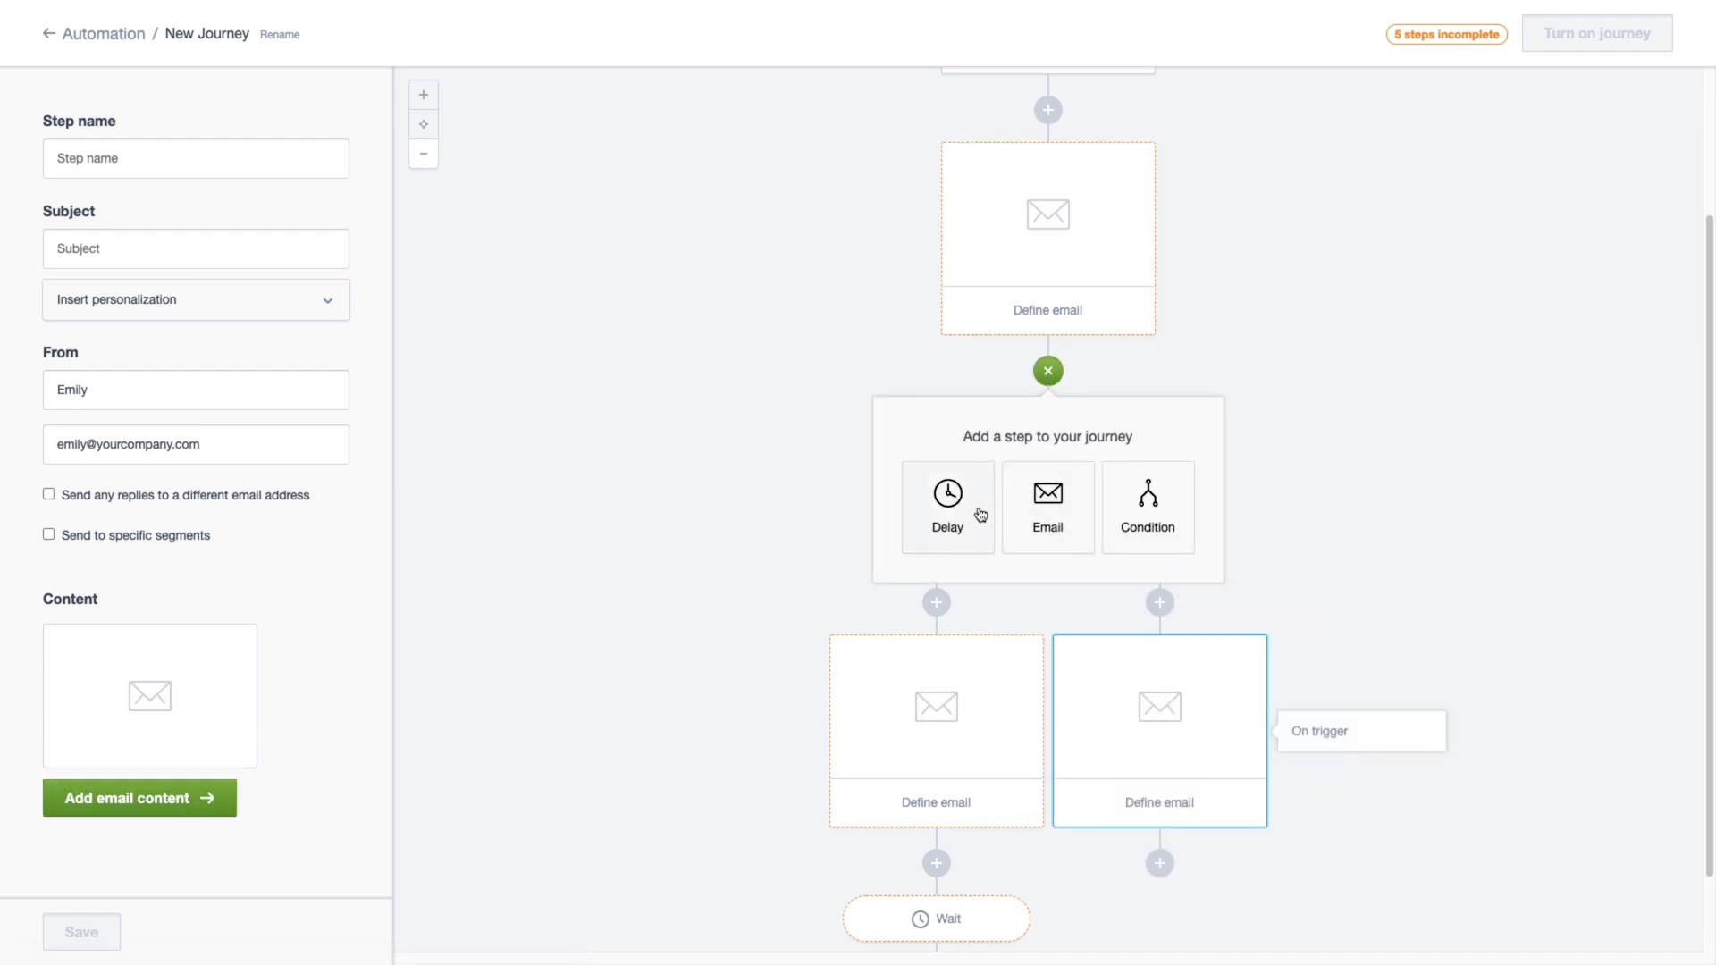
{"action": "left_click", "coordinate": [980, 515]}
{"action": "left_click", "coordinate": [1045, 441]}
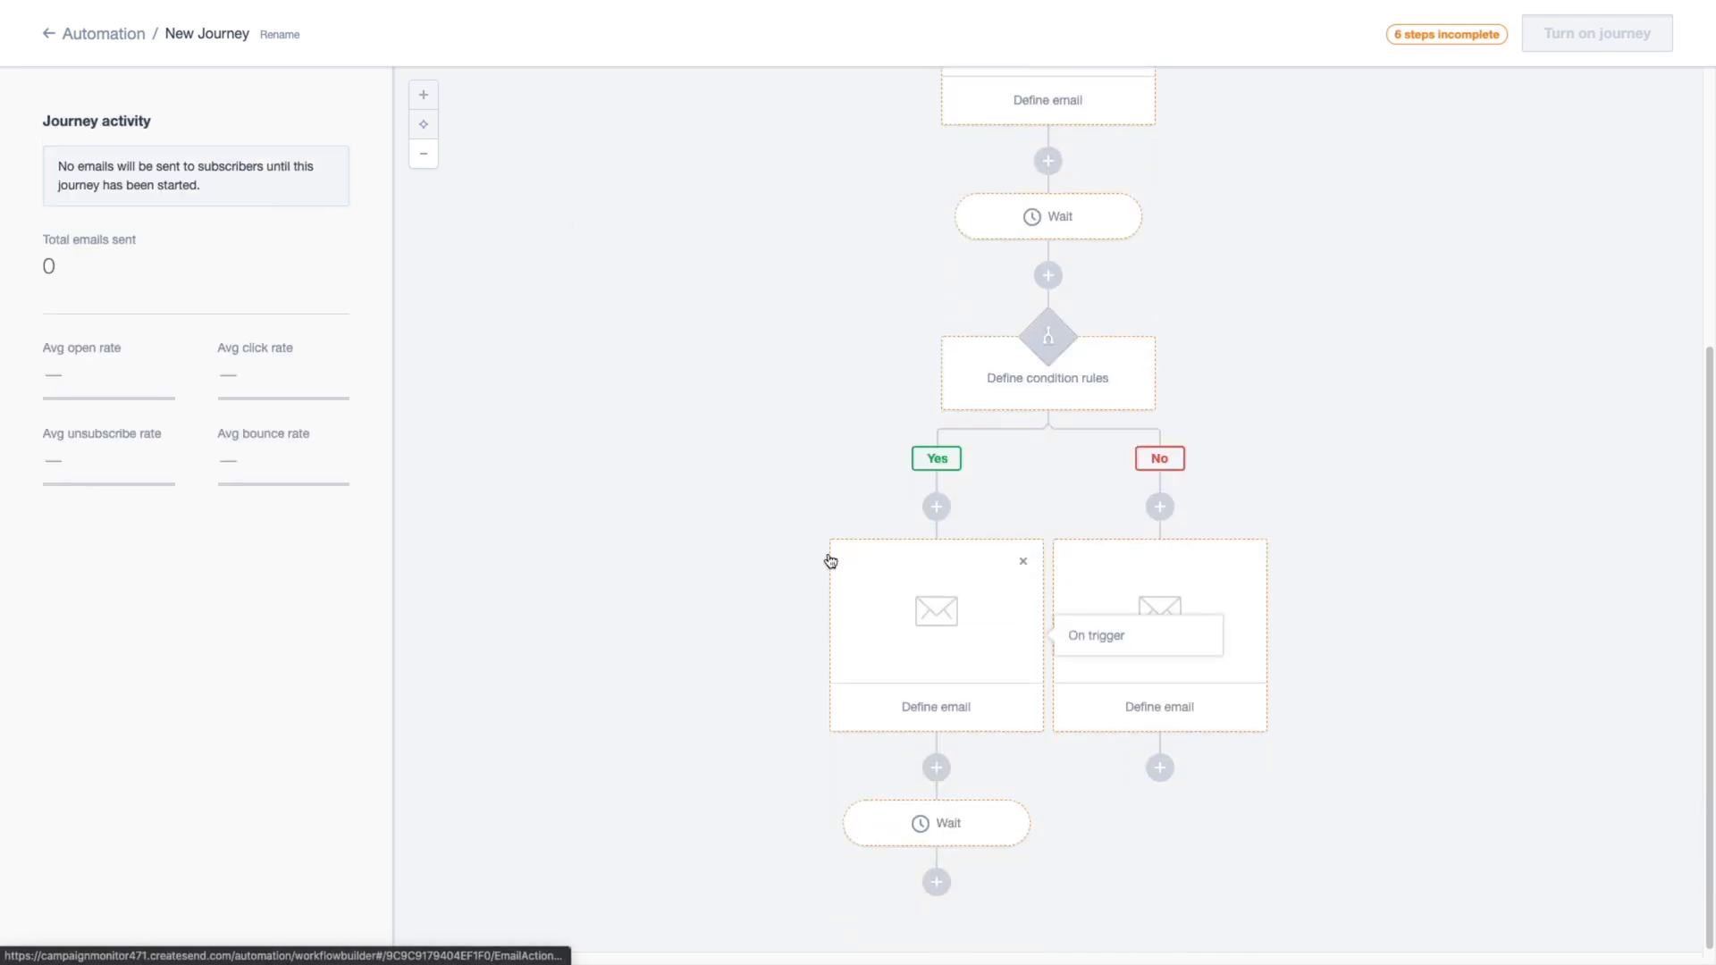
Delete the email step from the condition's Yes branch
{"action": "left_click", "coordinate": [1022, 562]}
{"action": "left_click", "coordinate": [1057, 566]}
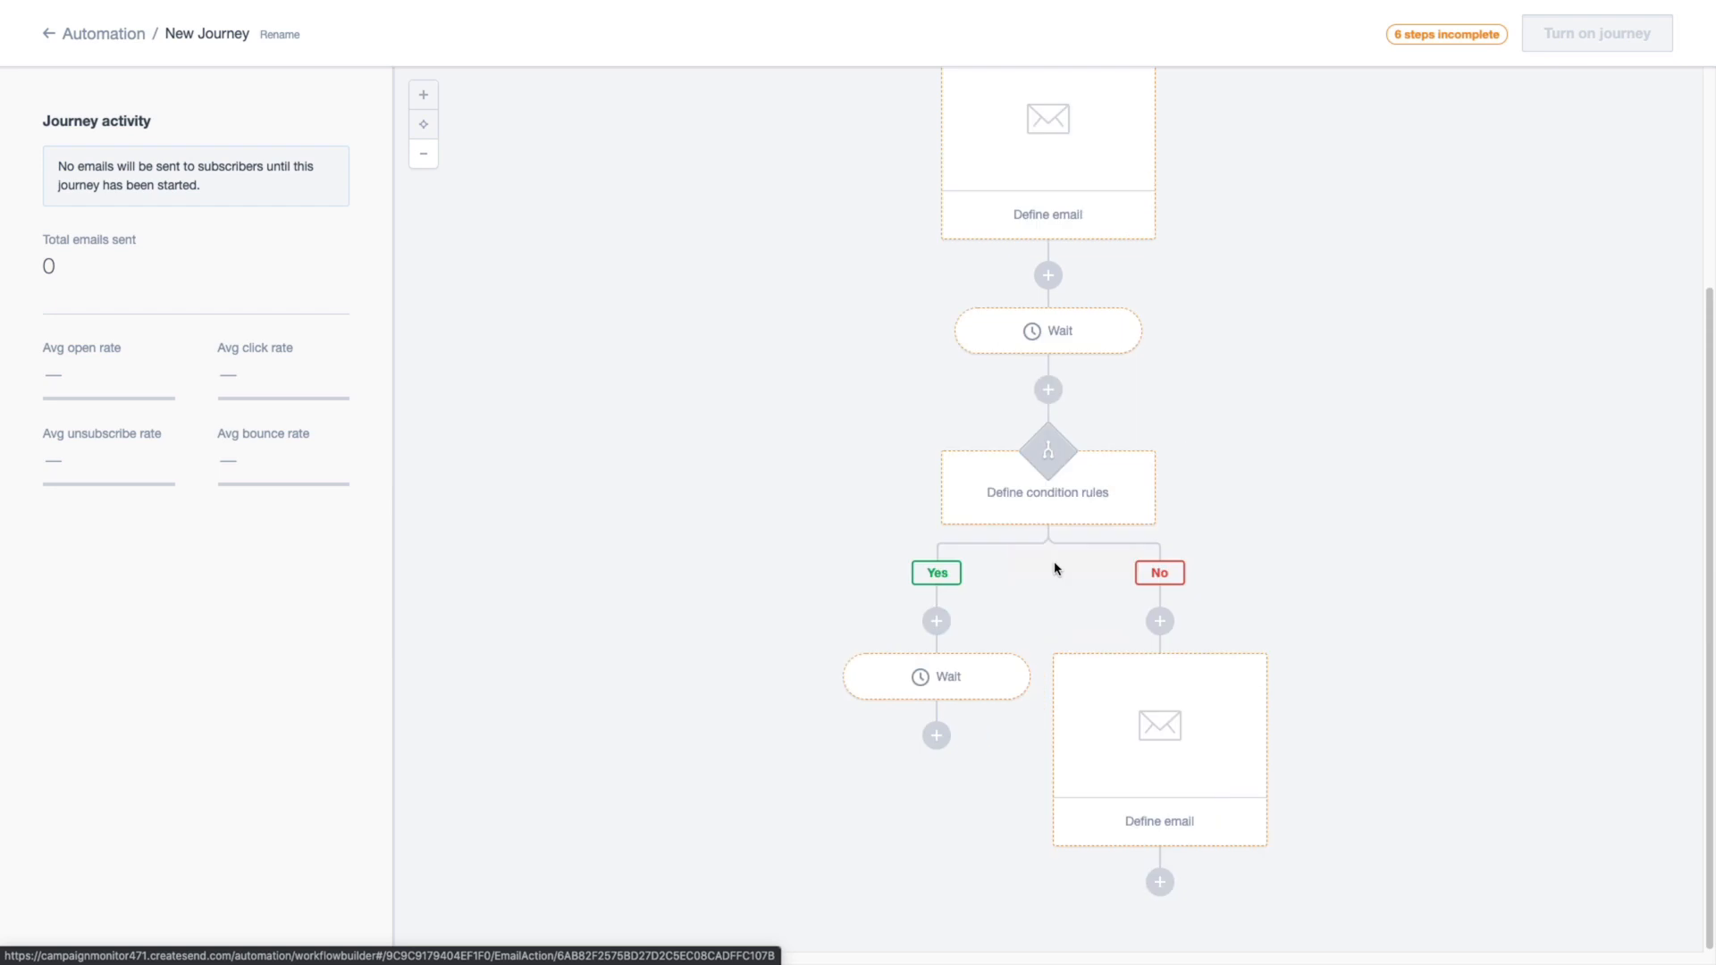
Delete the email step from the condition's No branch
{"action": "left_click", "coordinate": [1246, 690]}
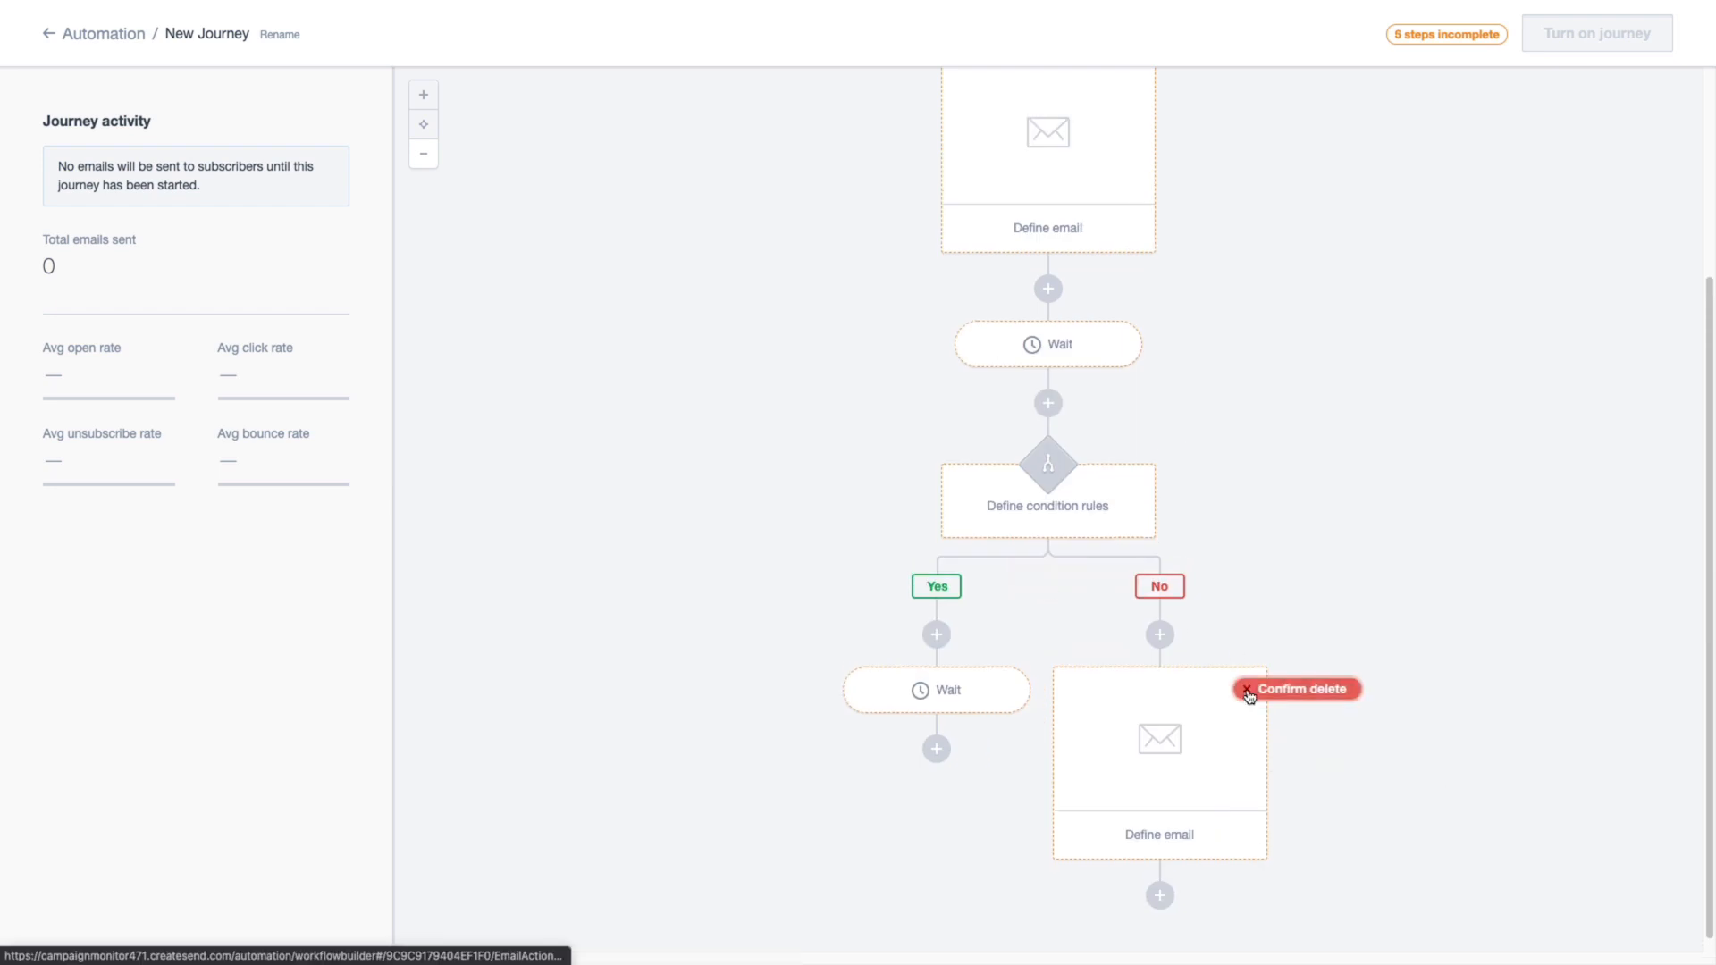
{"action": "left_click", "coordinate": [1256, 697]}
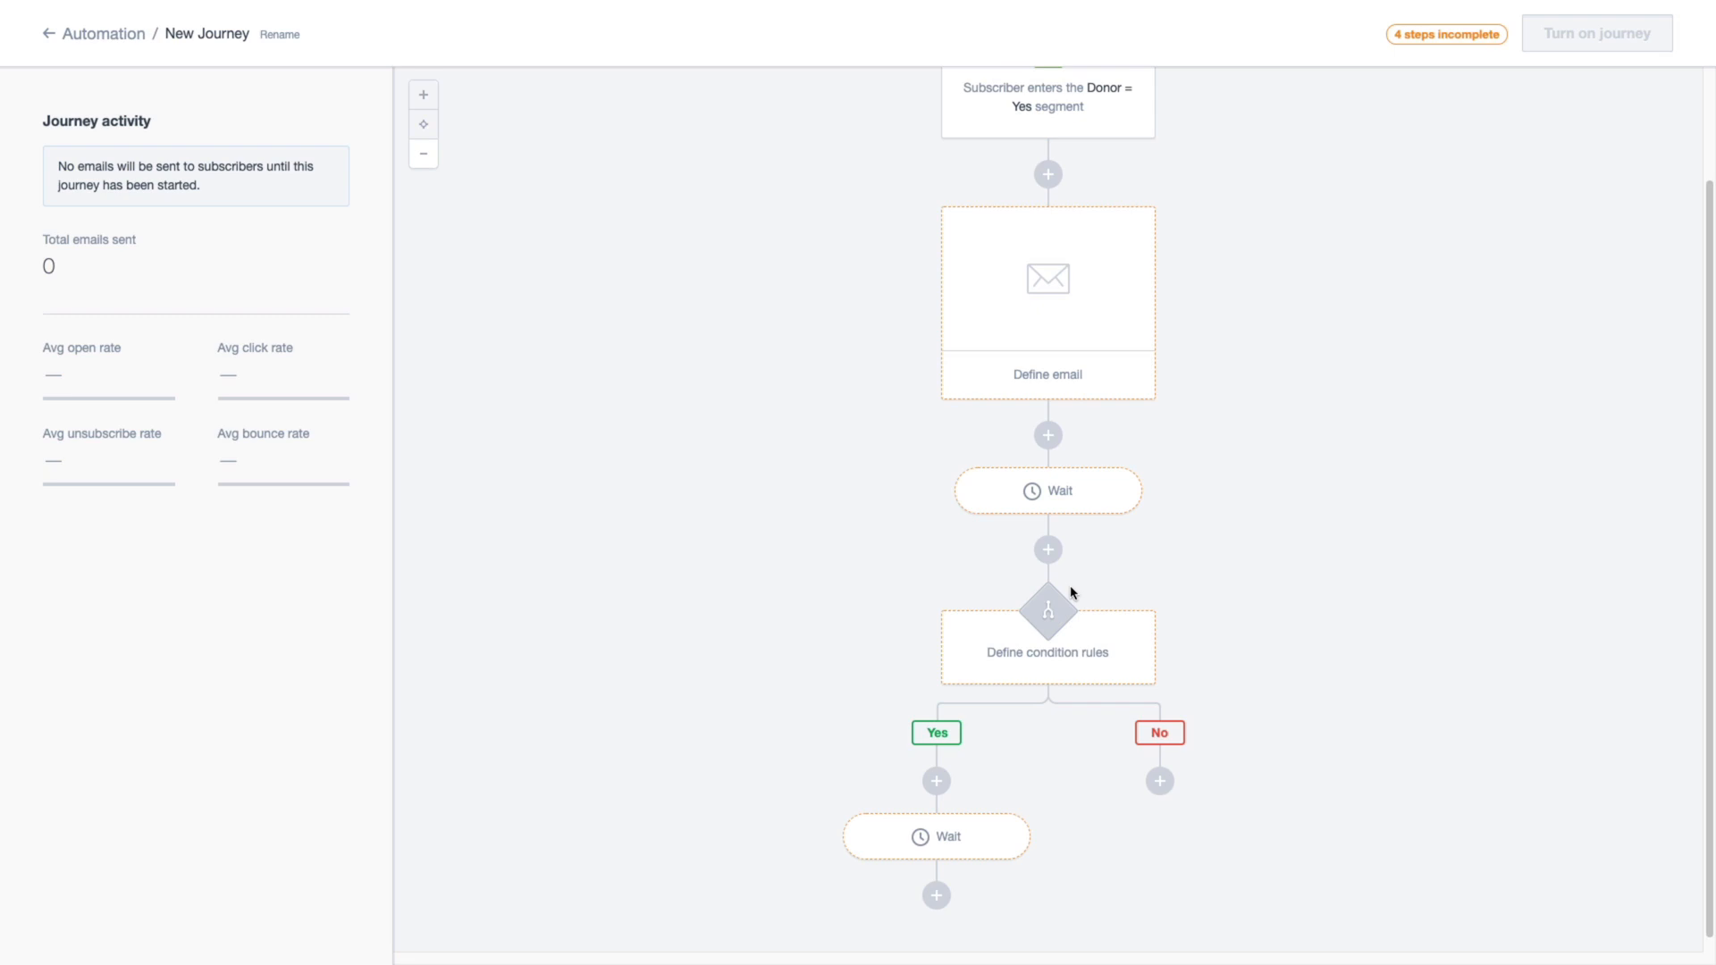
Replace the sender name in the email step below the segment trigger, and check the journey's incomplete steps
{"action": "left_click", "coordinate": [1063, 351]}
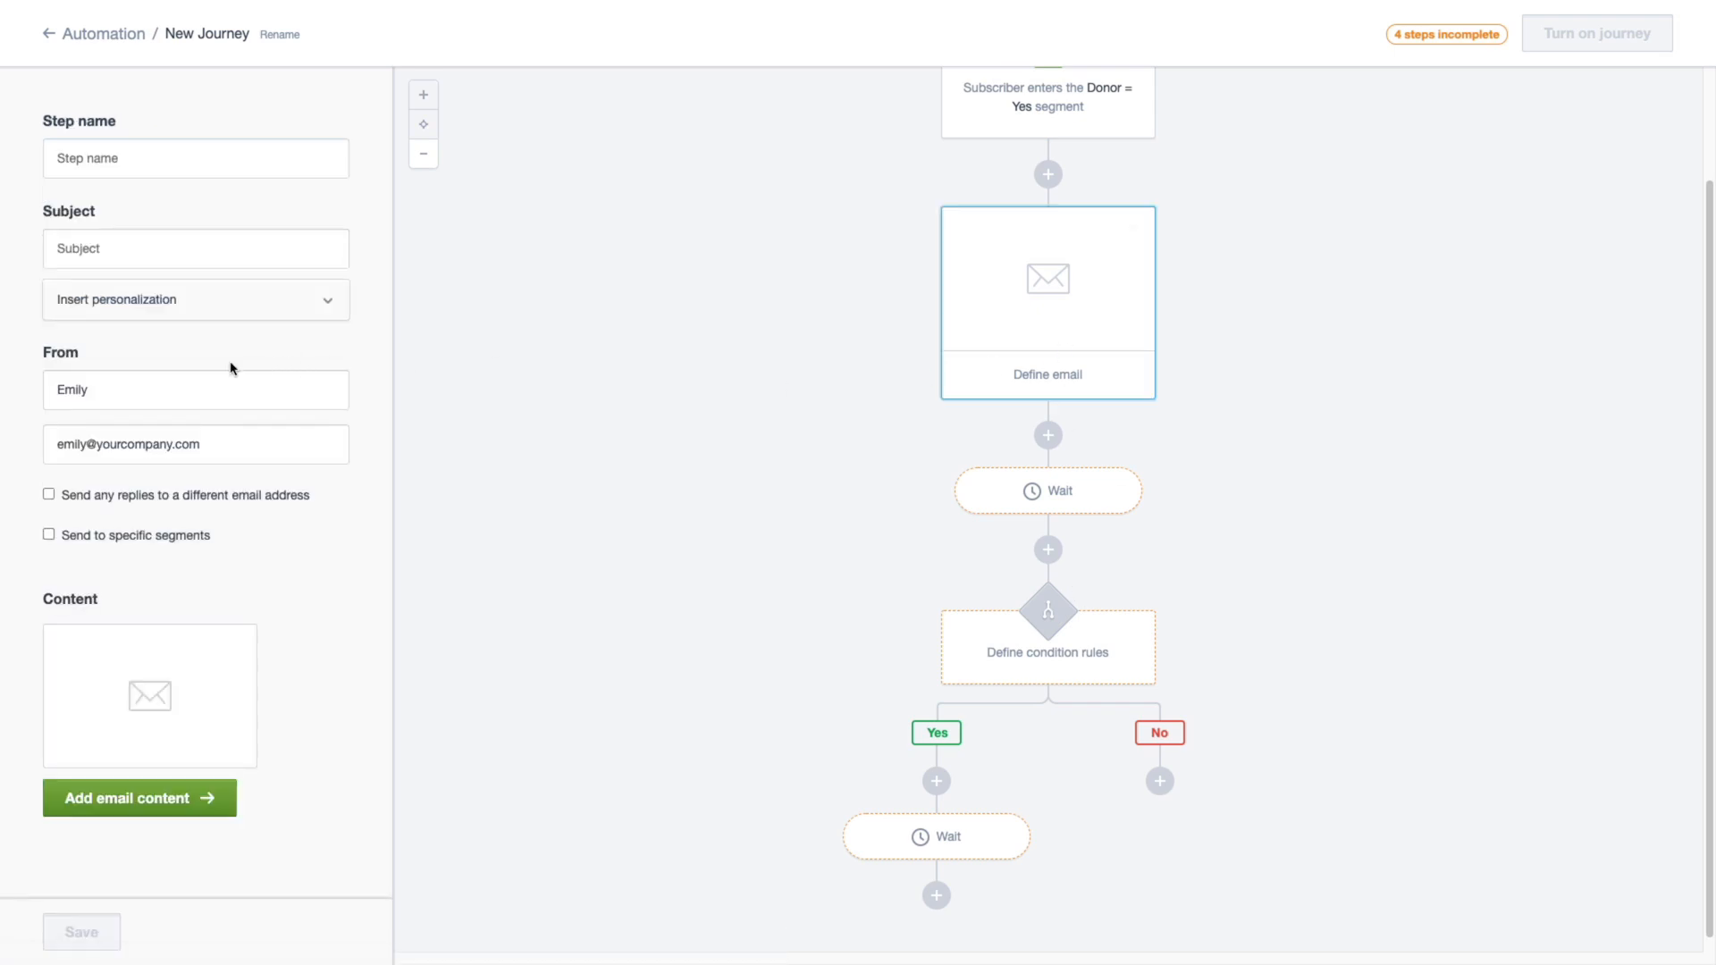
{"action": "double_click", "coordinate": [98, 391]}
{"action": "type", "text": "Emma"}
{"action": "left_click", "coordinate": [628, 393]}
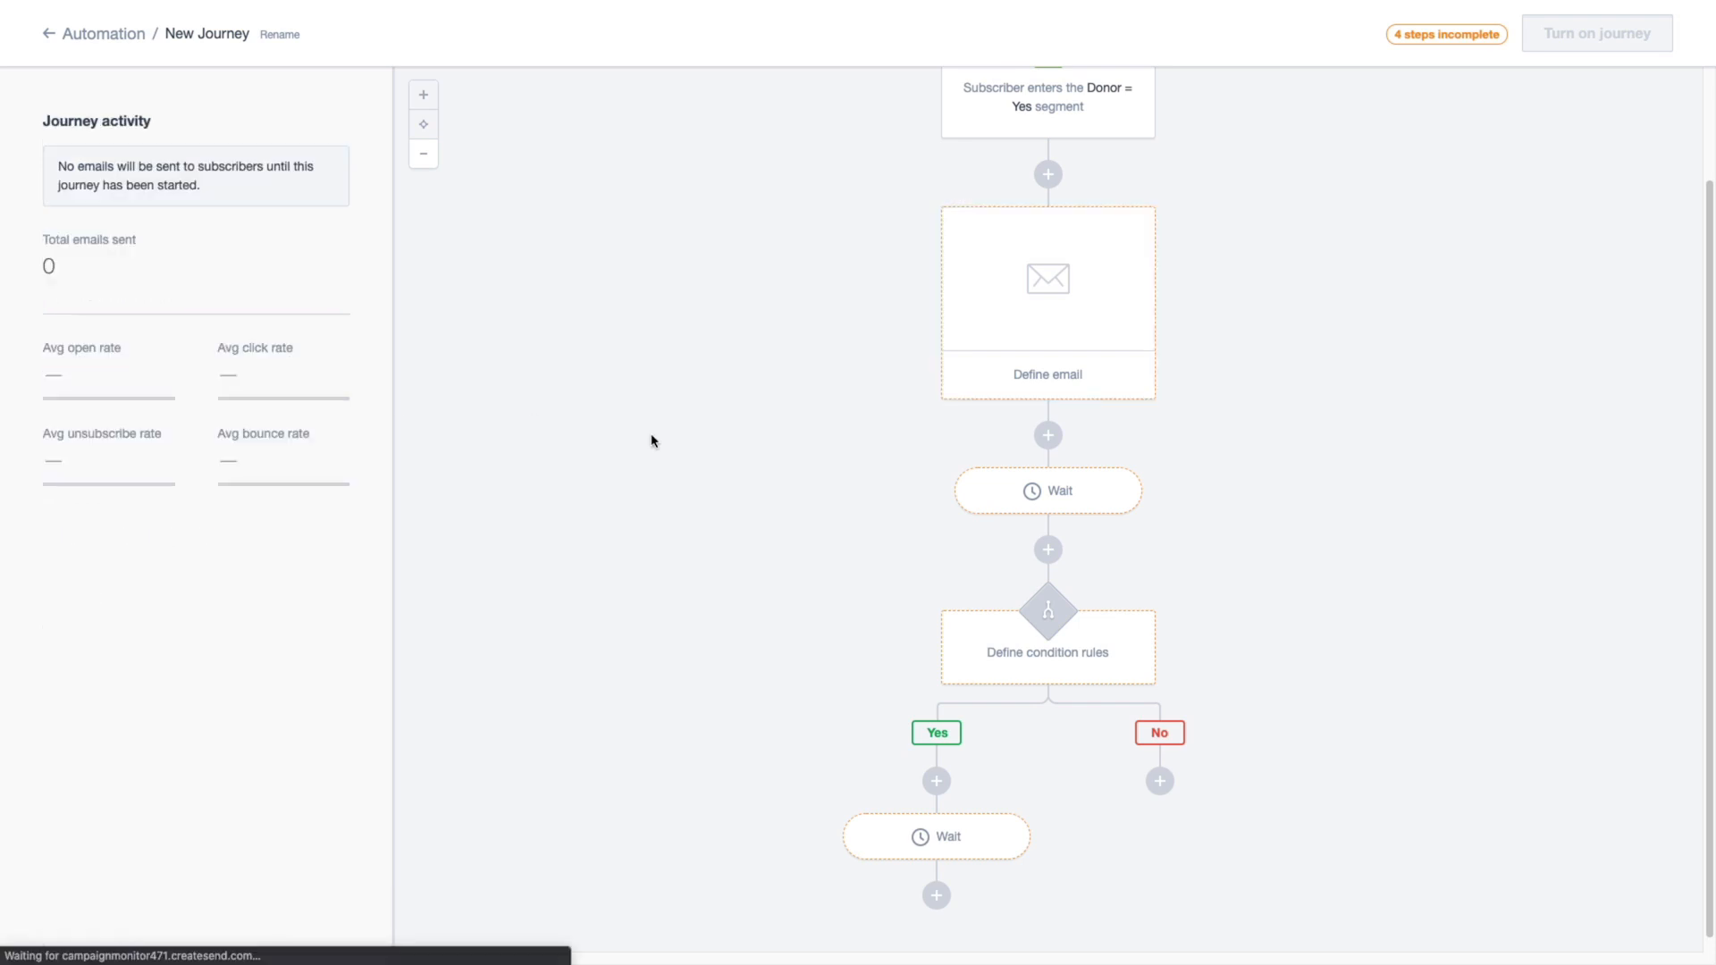
{"action": "scroll", "coordinate": [649, 447], "scroll_direction": "up", "scroll_amount": 2}
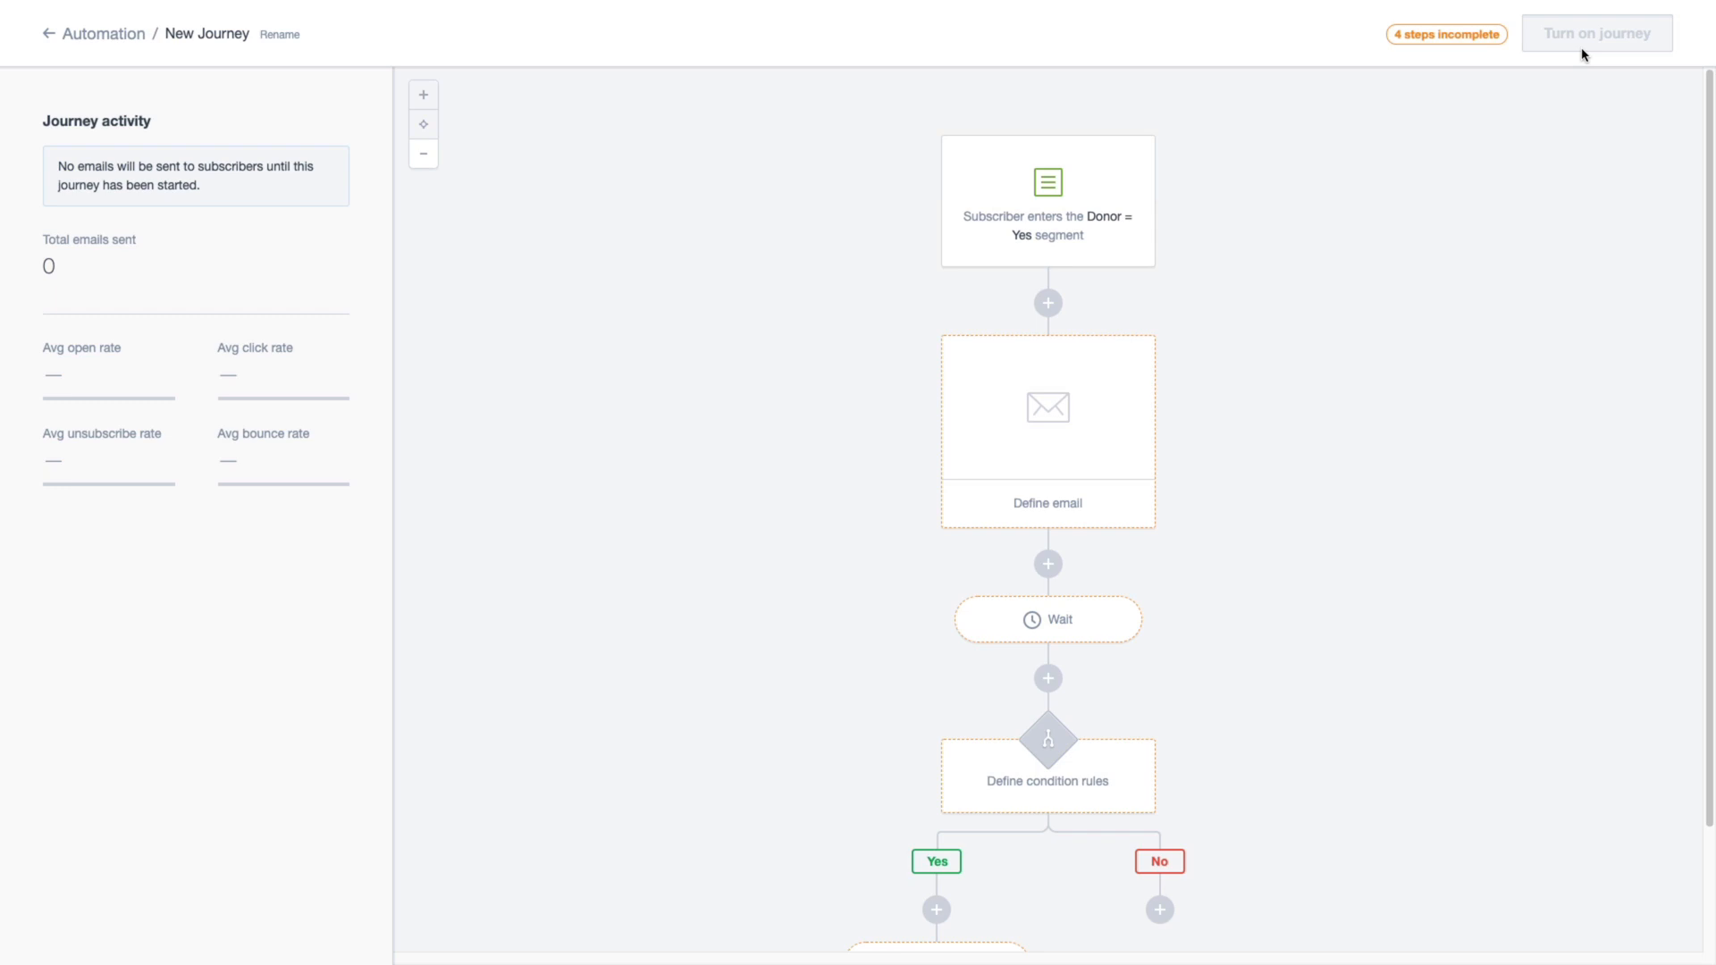
{"action": "left_click", "coordinate": [1408, 41]}
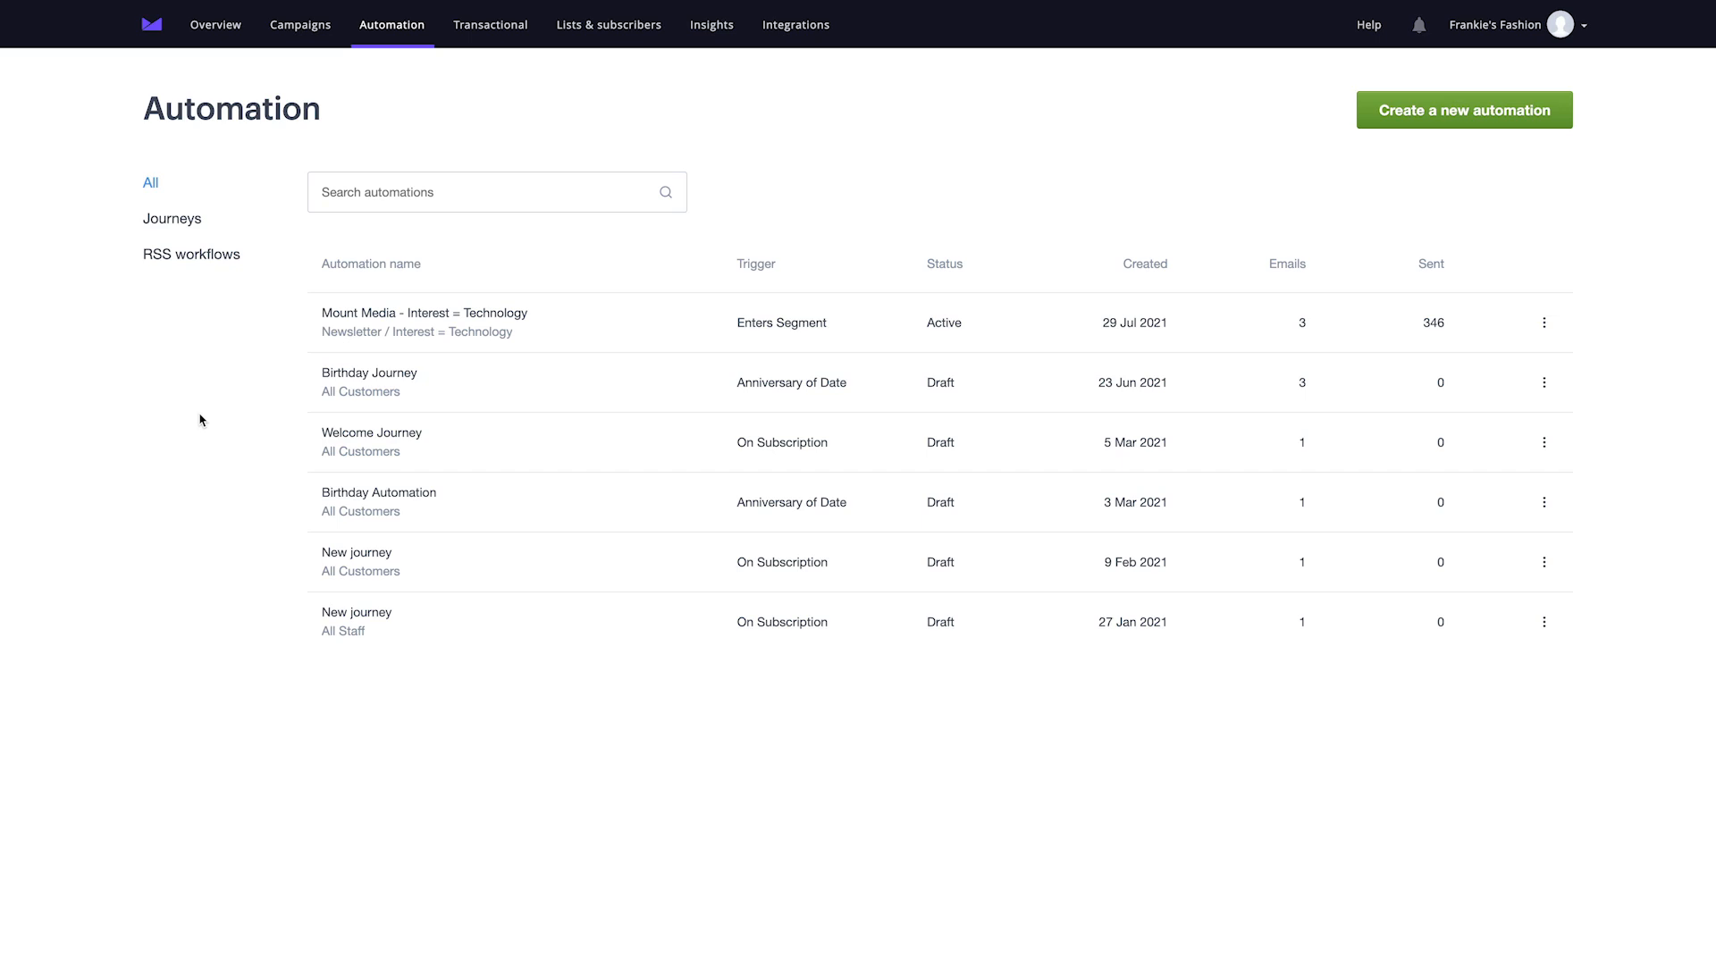
Open the Mount Media - Interest = Technology journey and view its full activity report
{"action": "left_click", "coordinate": [346, 315]}
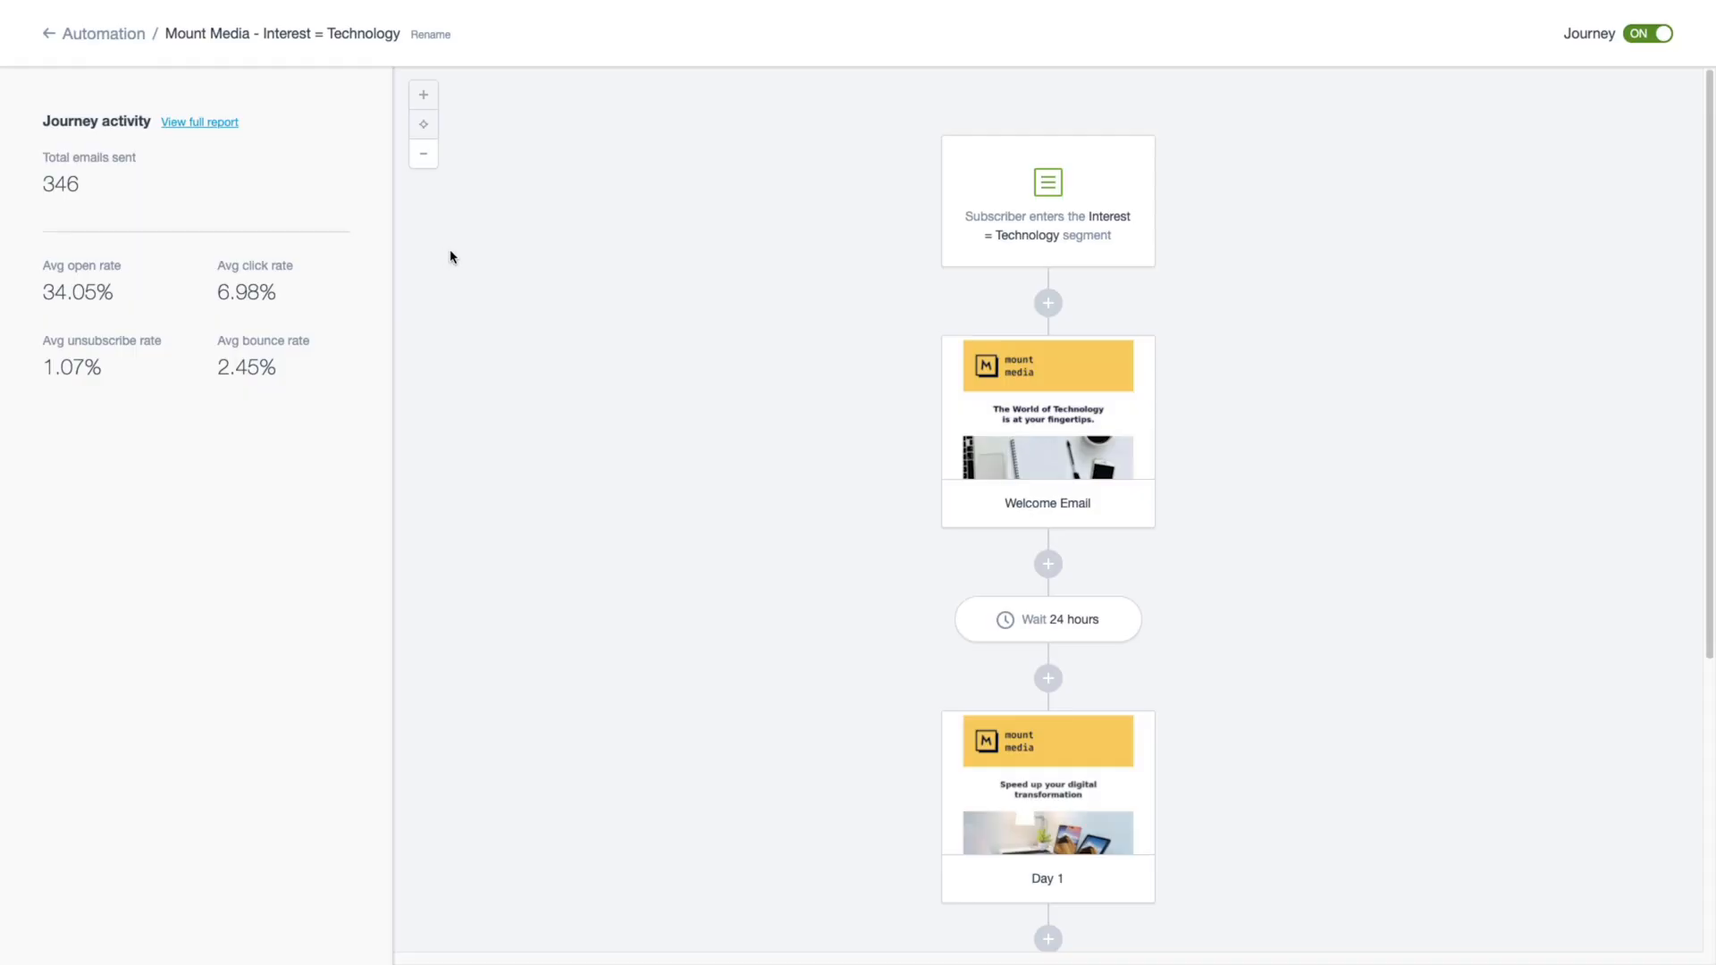
{"action": "left_click", "coordinate": [199, 123]}
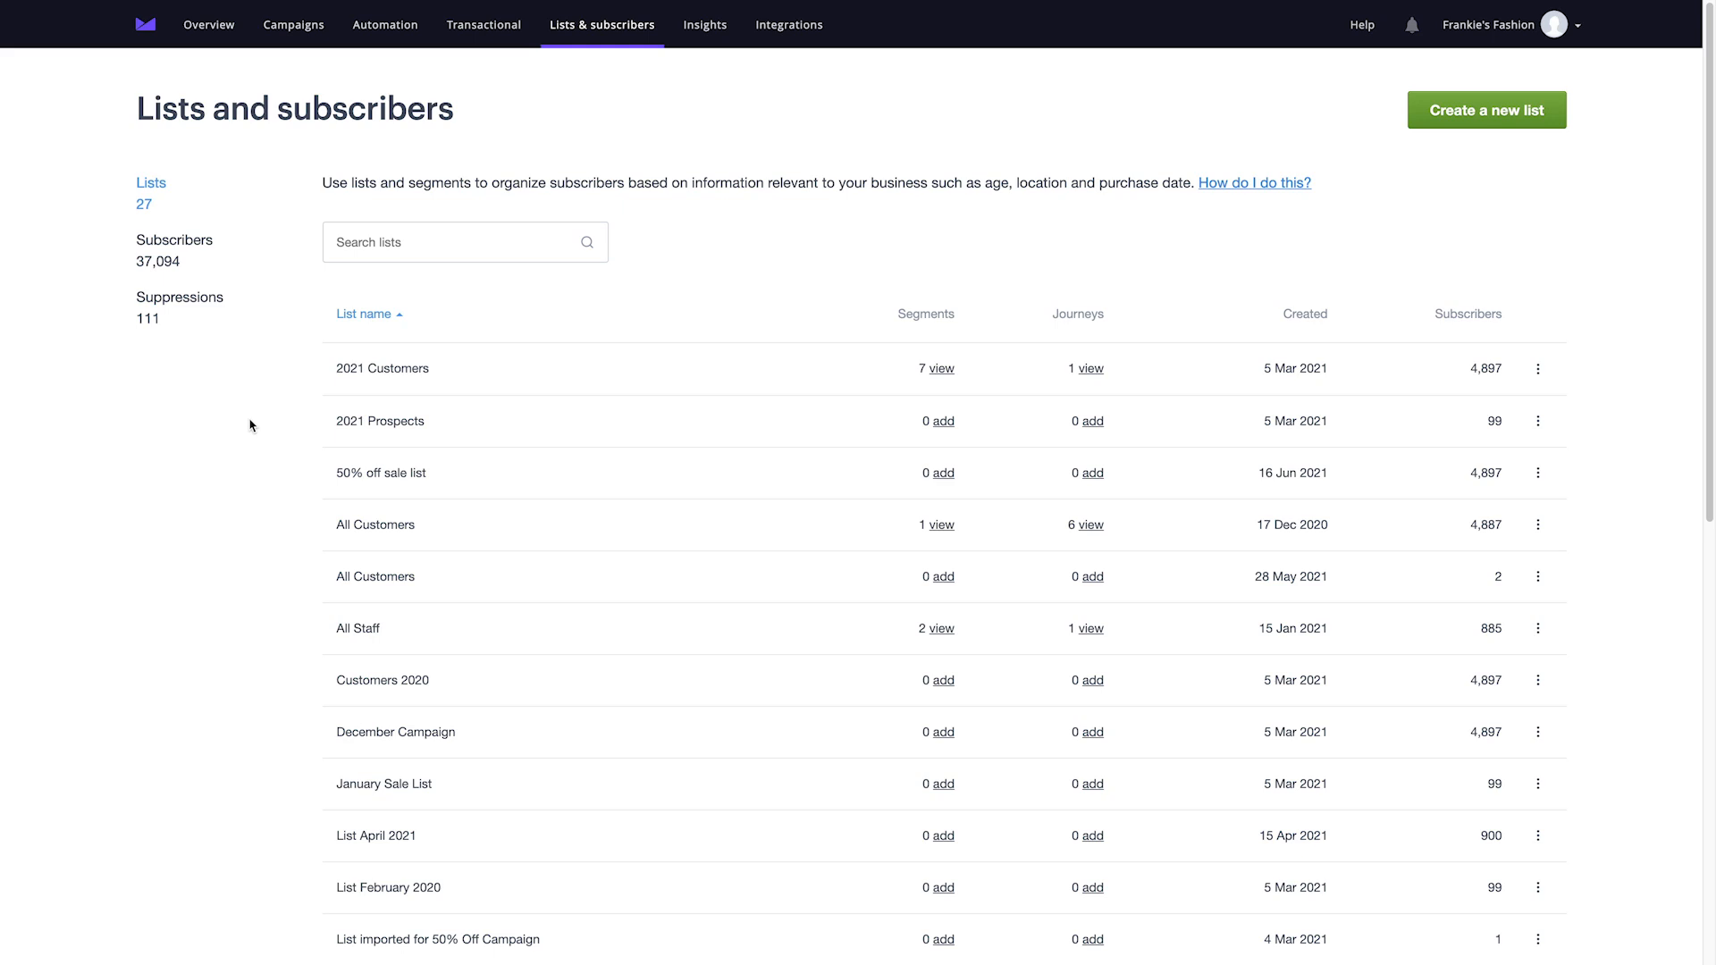
Open the signup form builder for the 2021 Customers list and review its content and form field options
{"action": "left_click", "coordinate": [360, 369]}
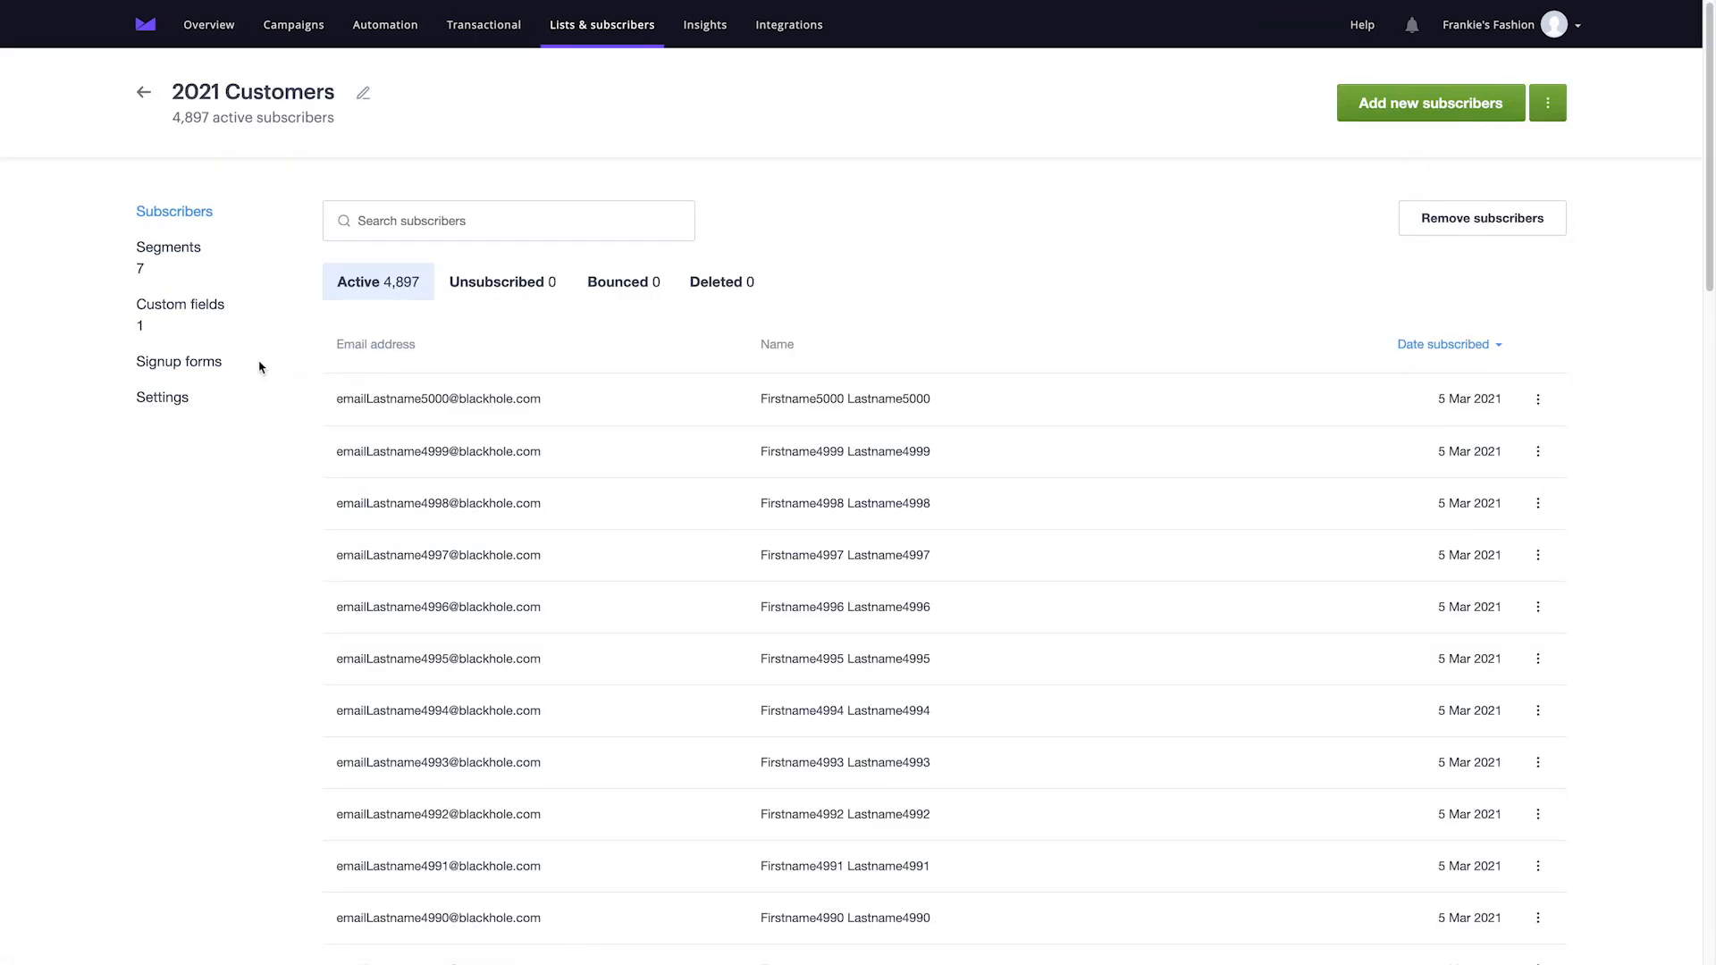
{"action": "left_click", "coordinate": [181, 365]}
{"action": "scroll", "coordinate": [89, 387], "scroll_direction": "down", "scroll_amount": 4}
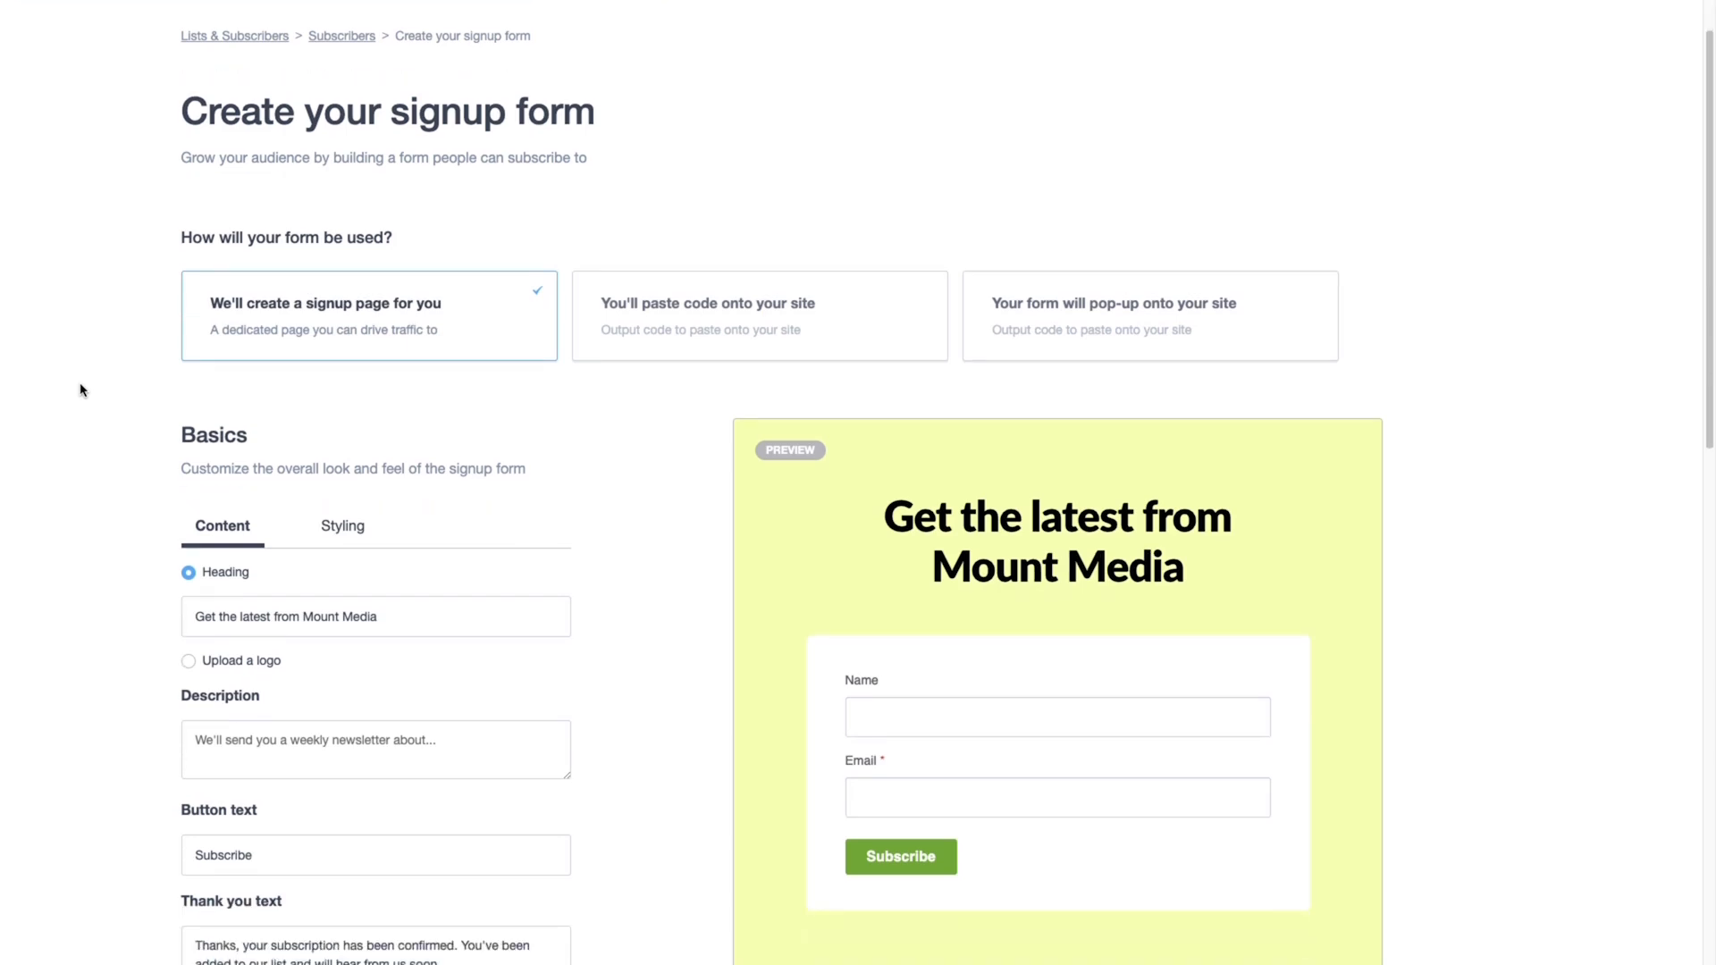
{"action": "scroll", "coordinate": [89, 387], "scroll_direction": "down", "scroll_amount": 5}
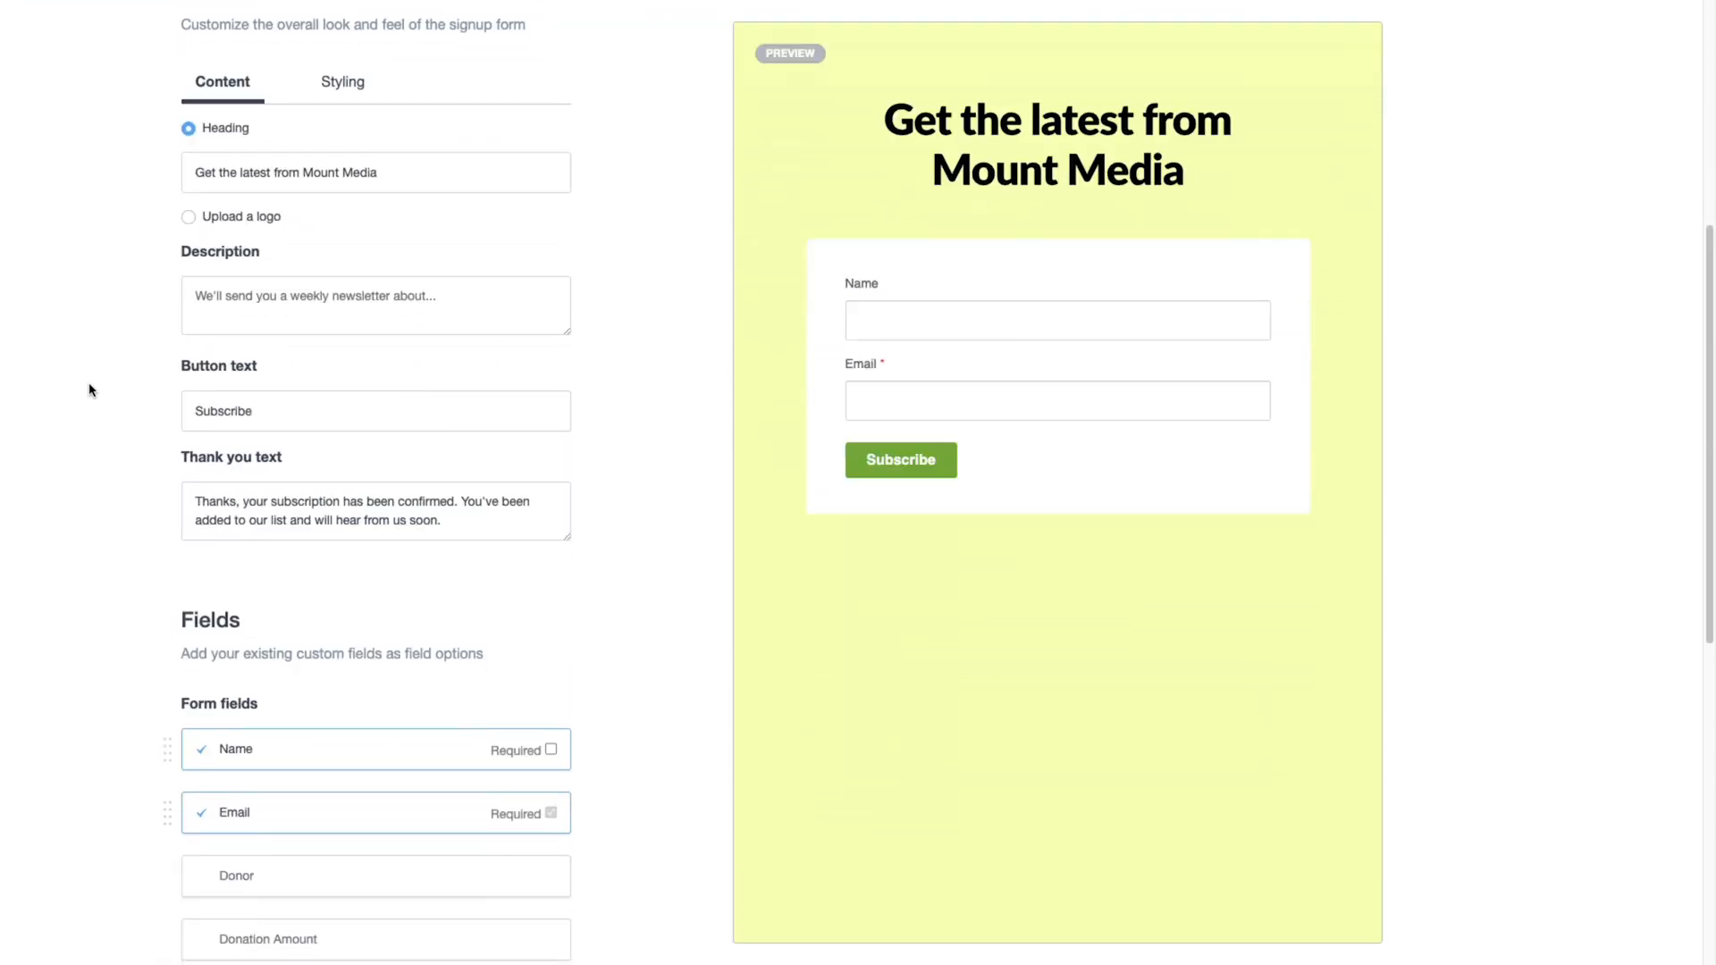
{"action": "left_click", "coordinate": [198, 745]}
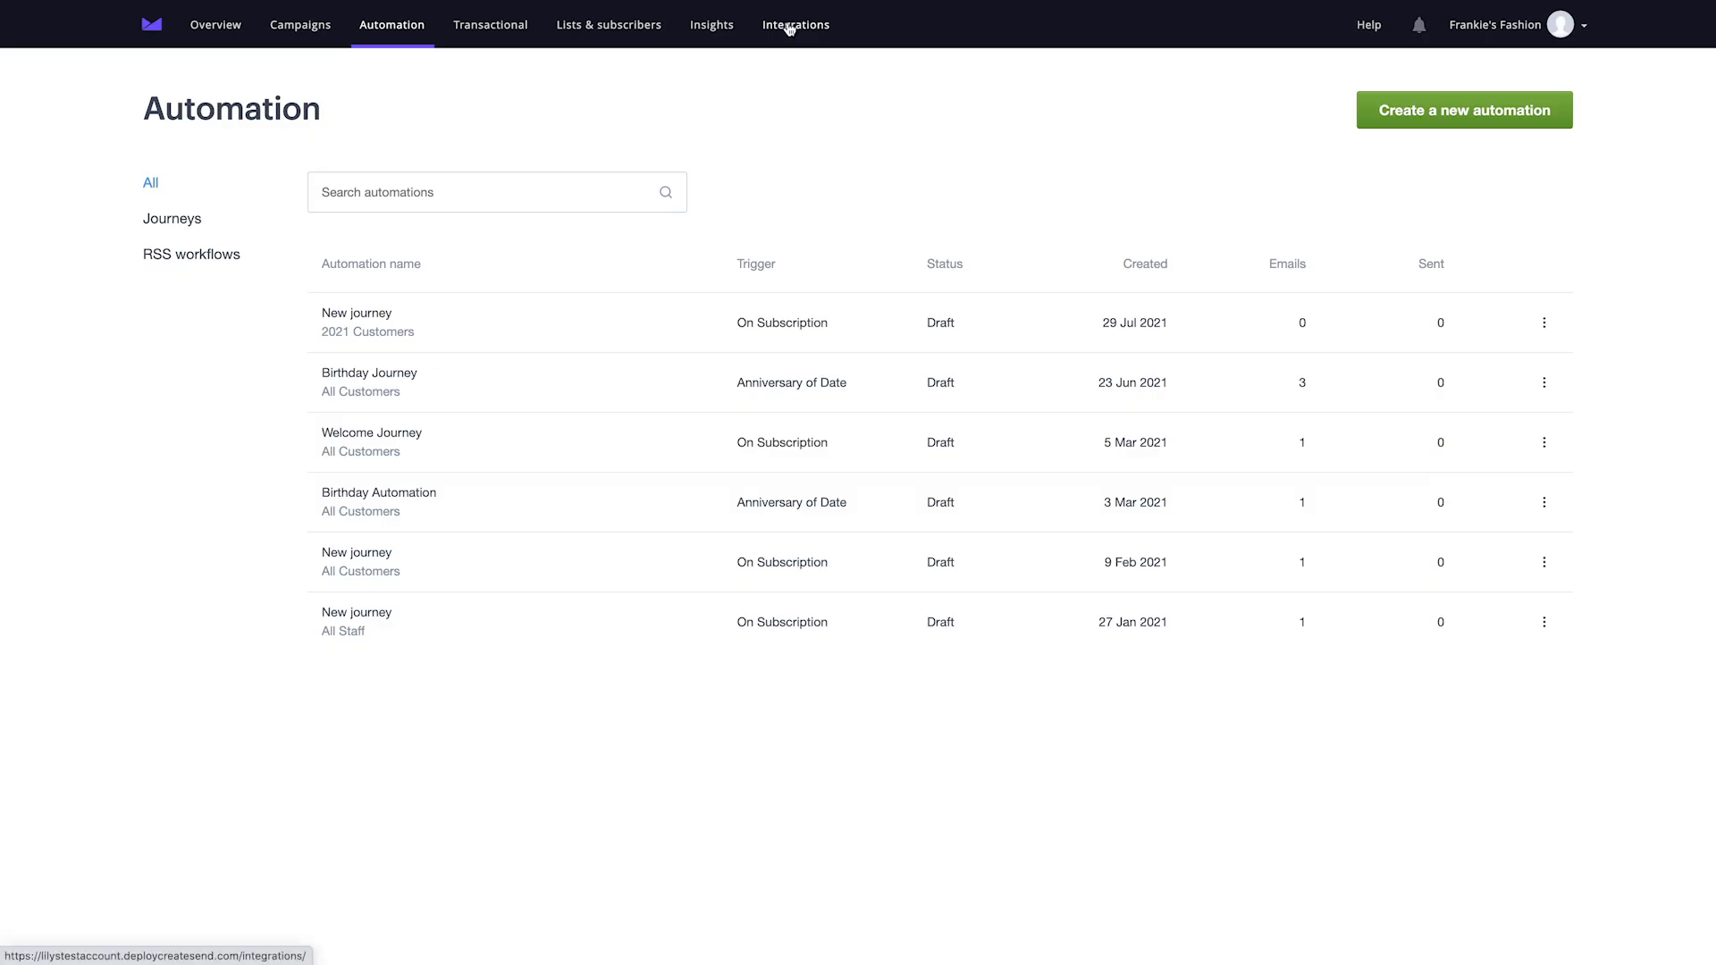
View the integrations page and look through the steps of the New Donor Series journey
{"action": "left_click", "coordinate": [790, 29]}
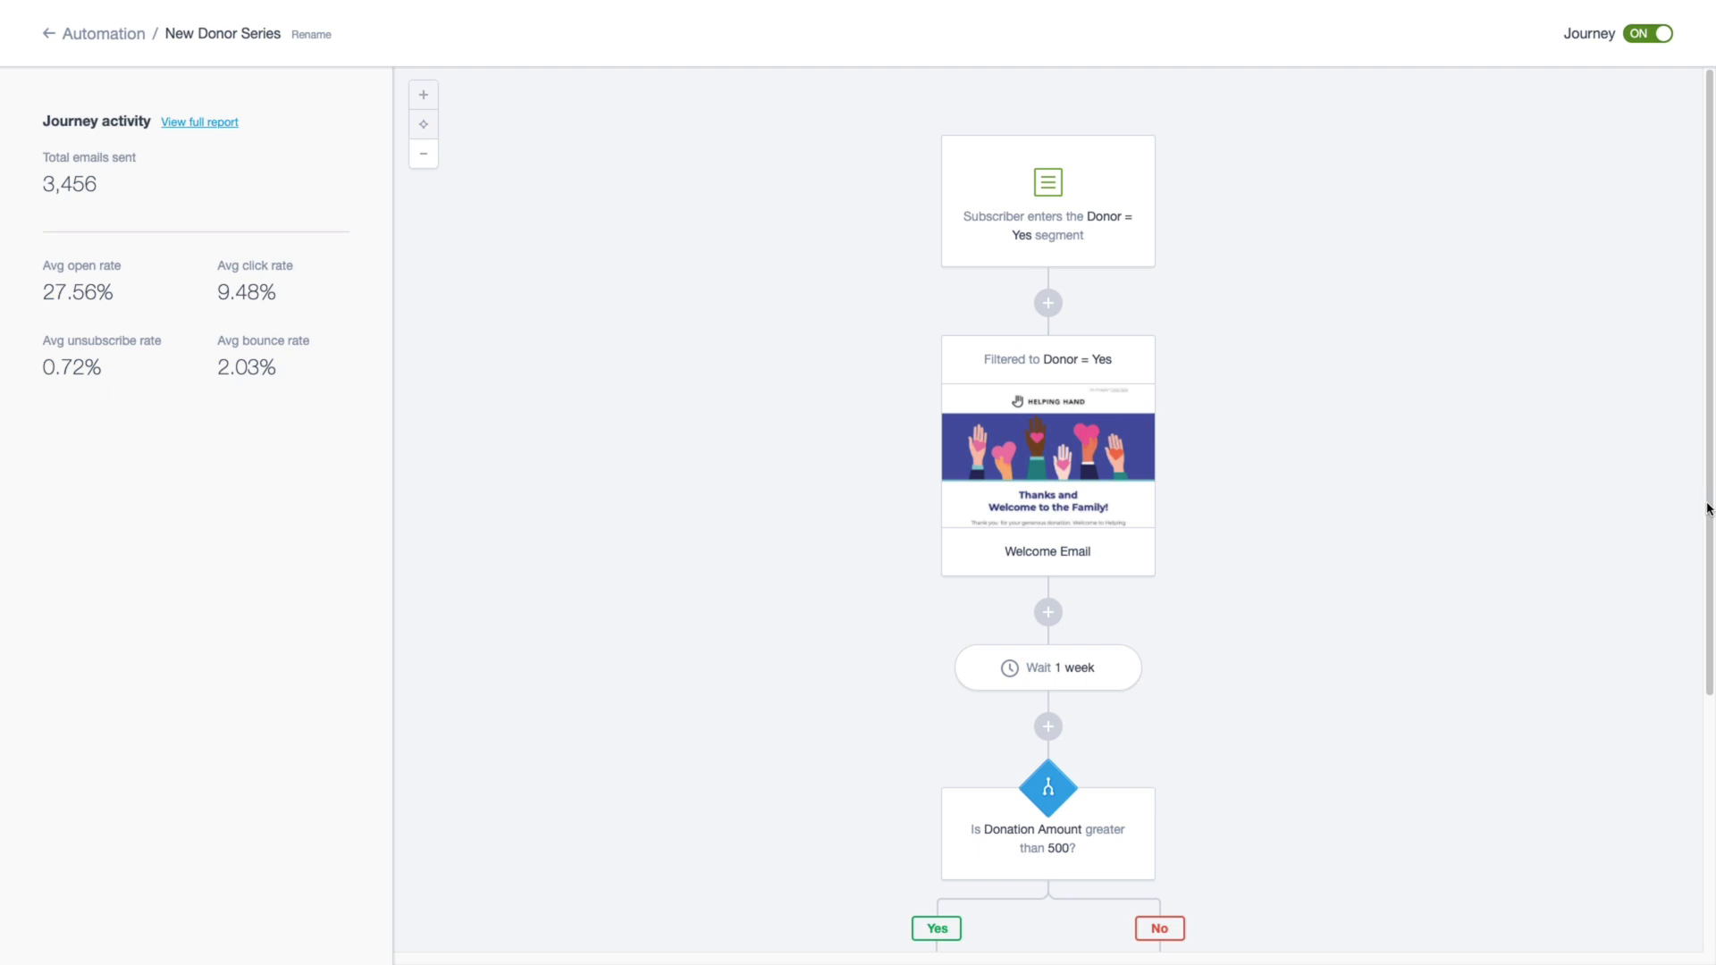
{"action": "scroll", "coordinate": [1709, 532], "scroll_direction": "down", "scroll_amount": 2}
{"action": "scroll", "coordinate": [1709, 532], "scroll_direction": "down", "scroll_amount": 5}
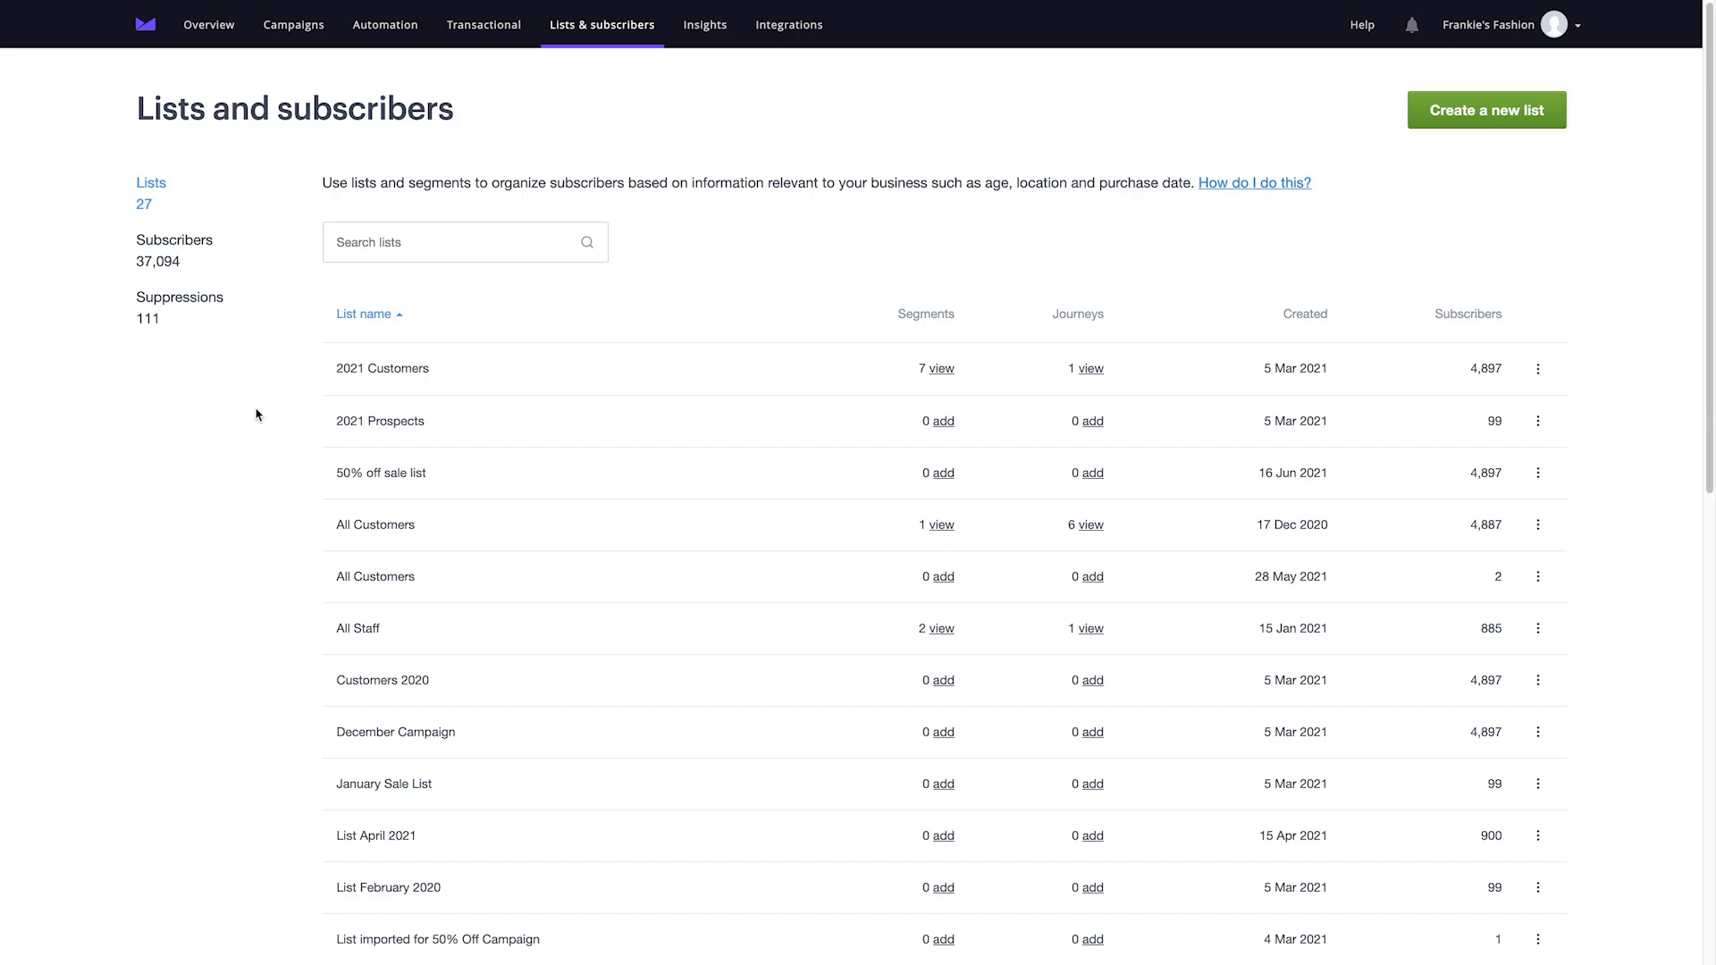
Open the custom fields of the 2021 Customers list
{"action": "left_click", "coordinate": [358, 372]}
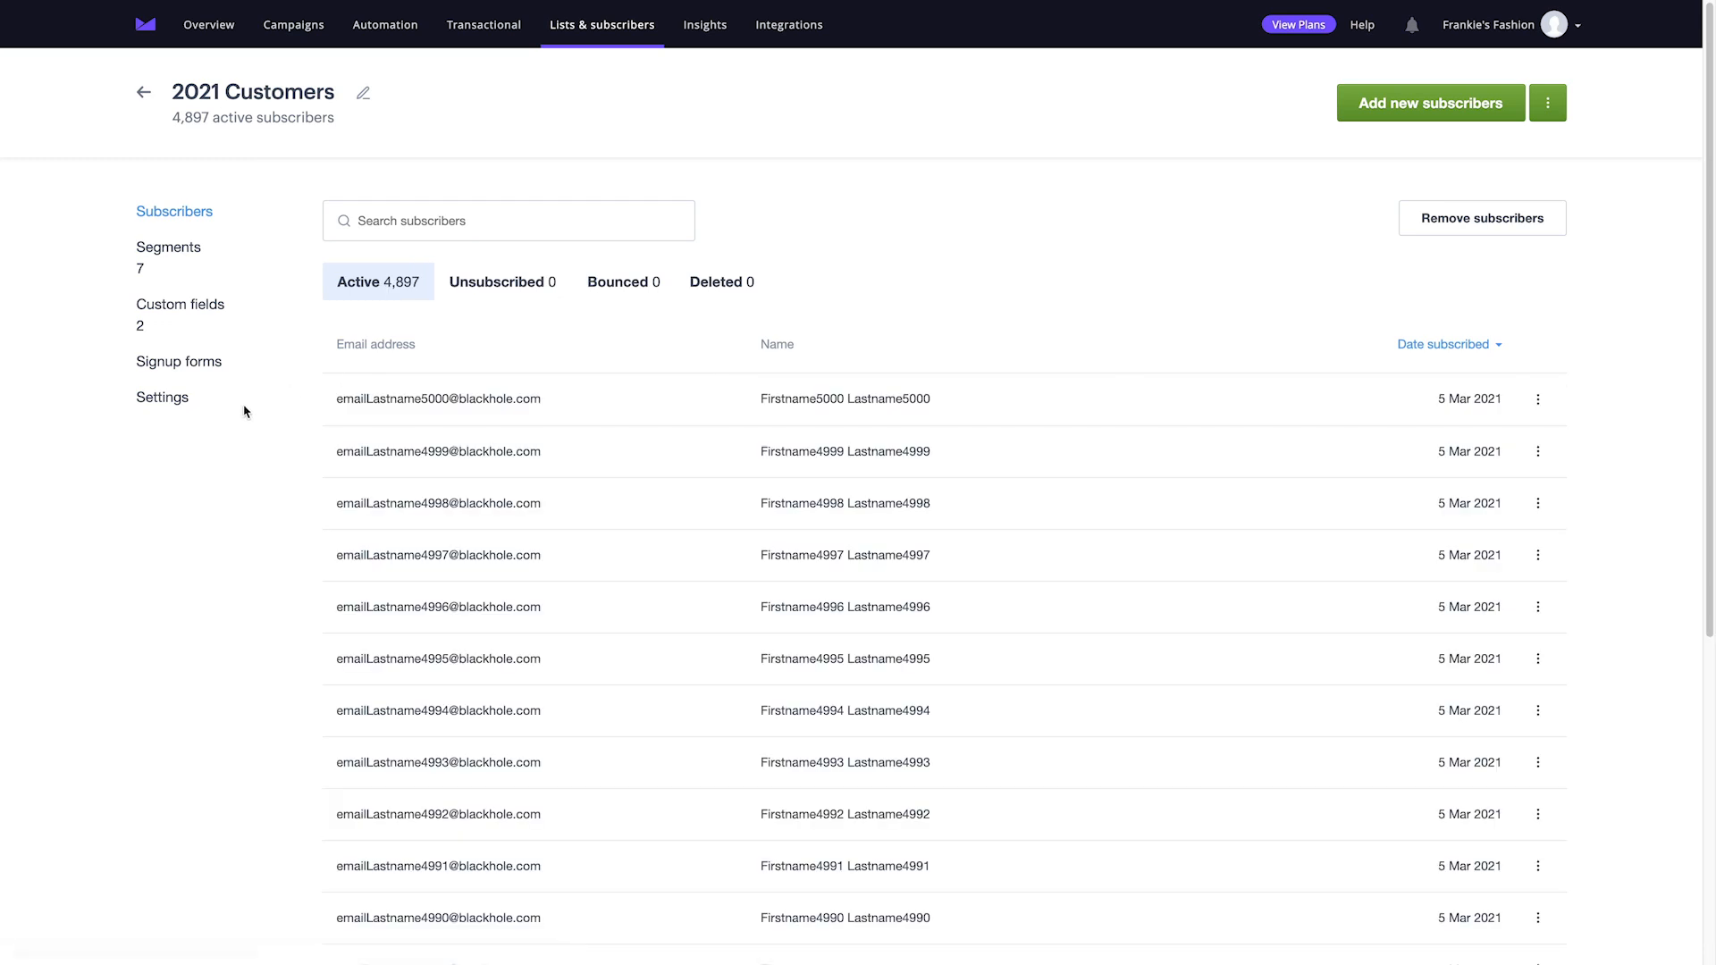
{"action": "left_click", "coordinate": [205, 313]}
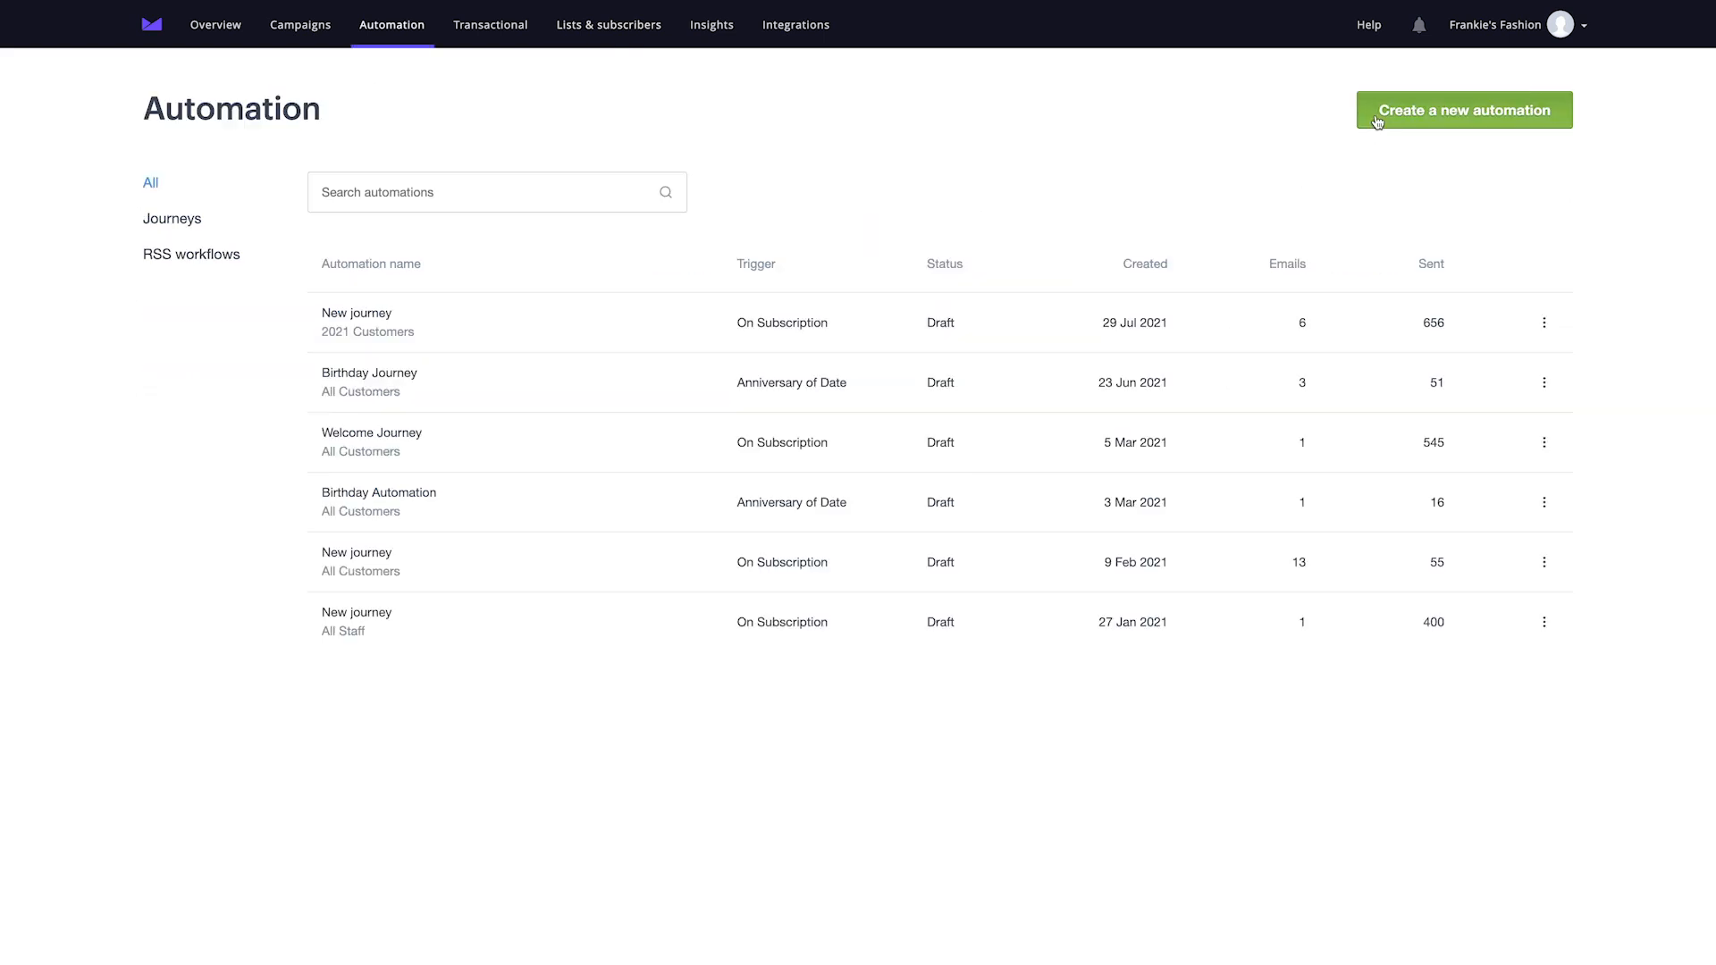
Create a custom journey named New Donor Series that is triggered when a subscriber enters a segment
{"action": "left_click", "coordinate": [1372, 114]}
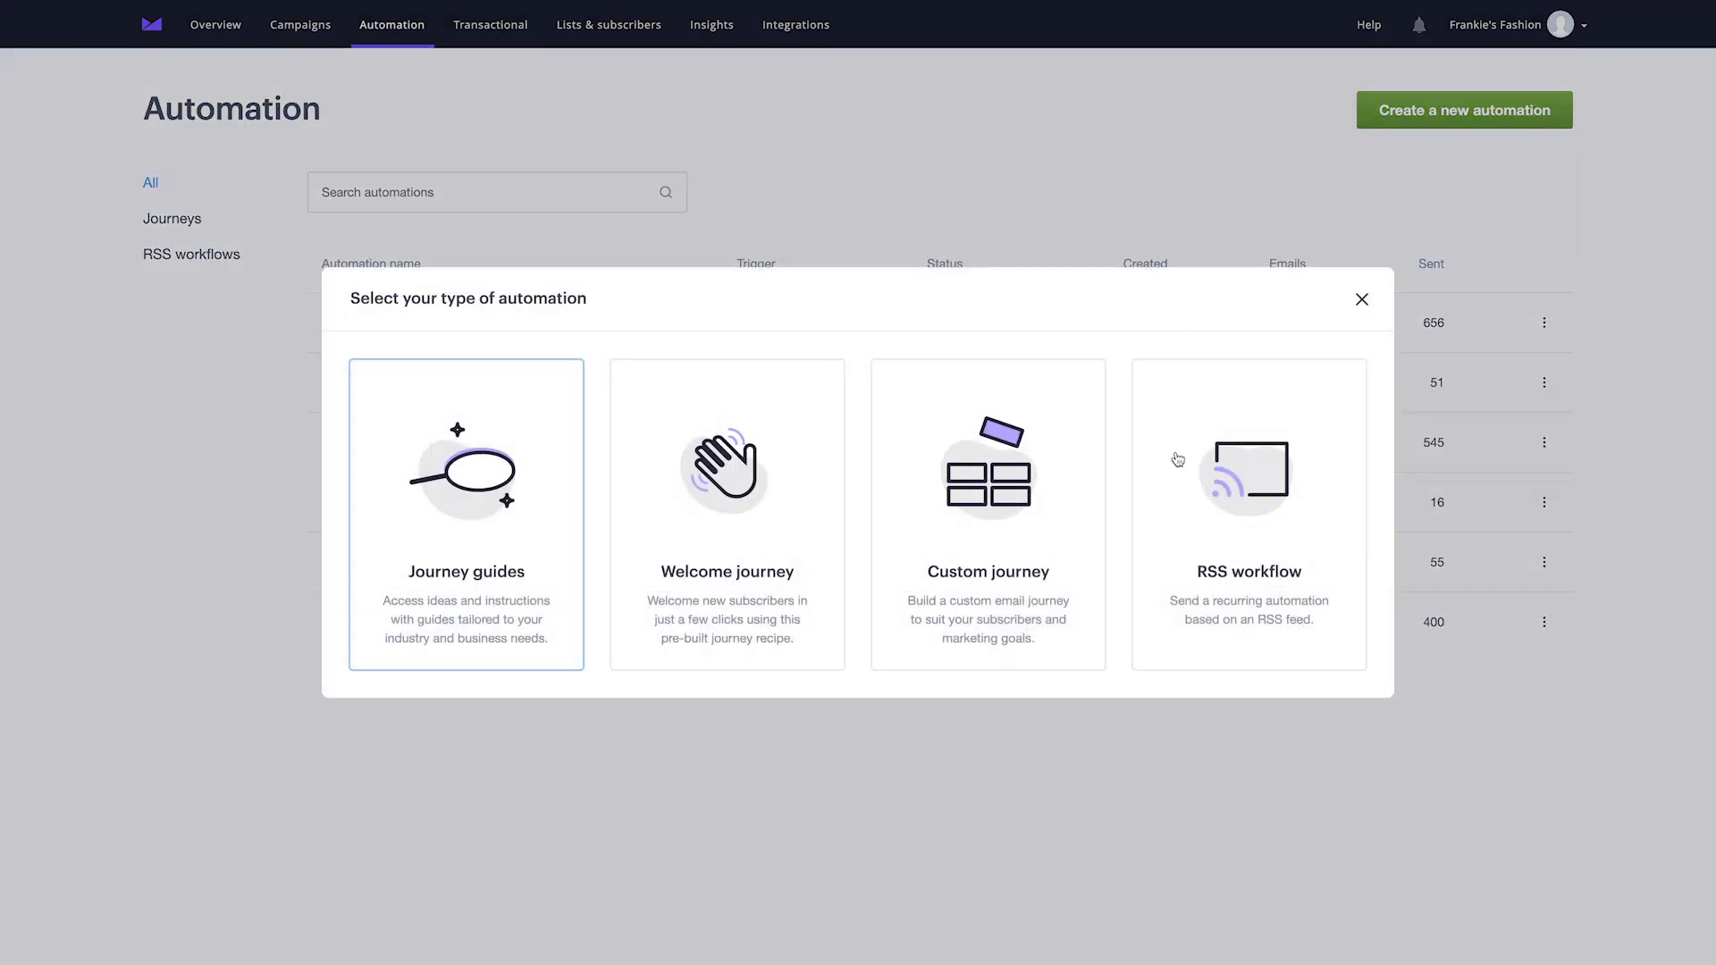
{"action": "left_click", "coordinate": [1083, 620]}
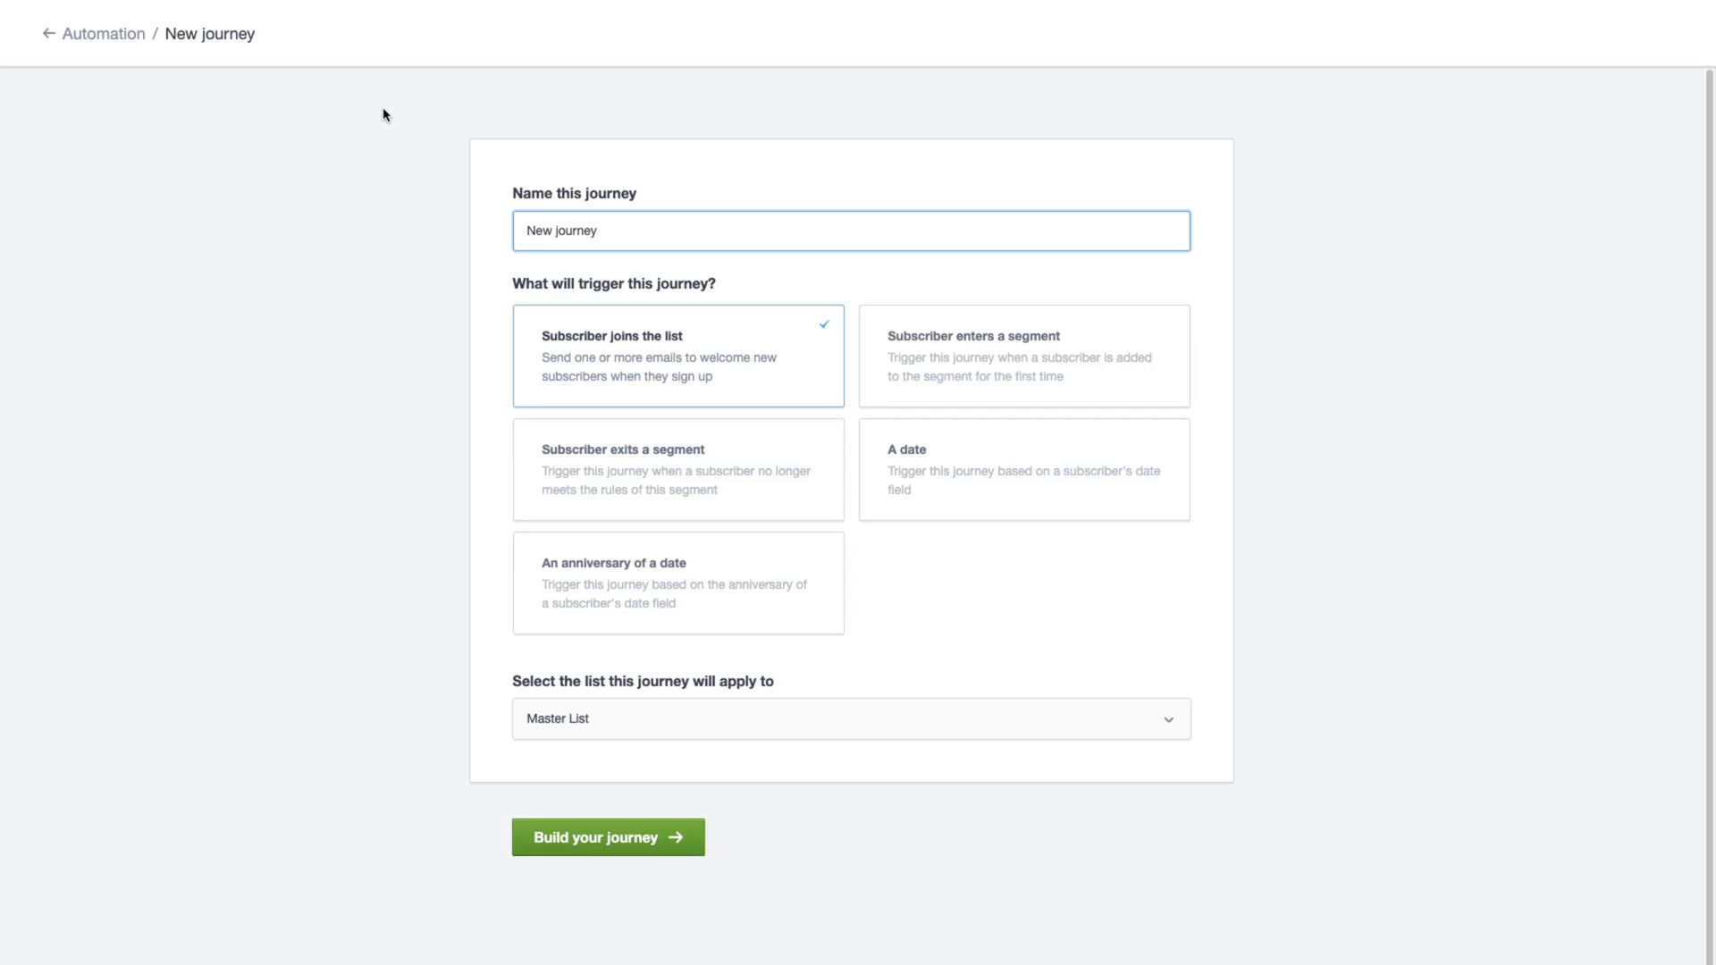
{"action": "triple_click", "coordinate": [531, 230]}
{"action": "type", "text": "New Donor Series"}
{"action": "left_click", "coordinate": [950, 333]}
{"action": "scroll", "coordinate": [929, 526], "scroll_direction": "down", "scroll_amount": 2}
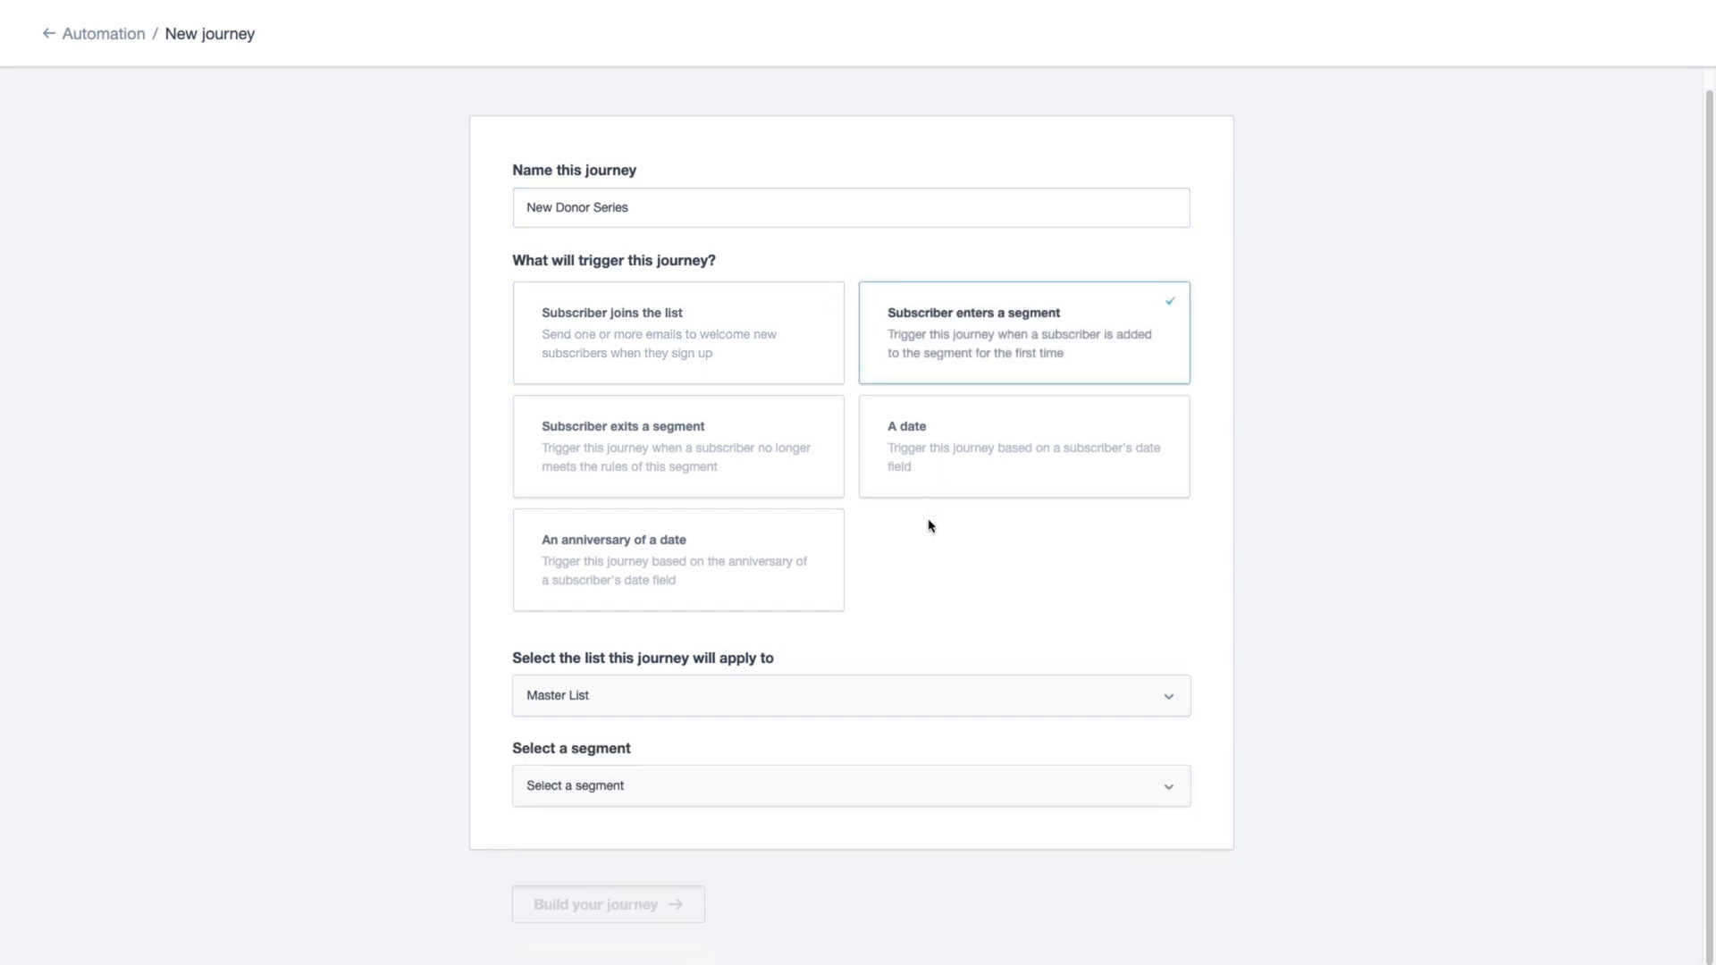
Apply the journey to the Subscribers list with the Donor = Yes segment and start building it
{"action": "left_click", "coordinate": [722, 630]}
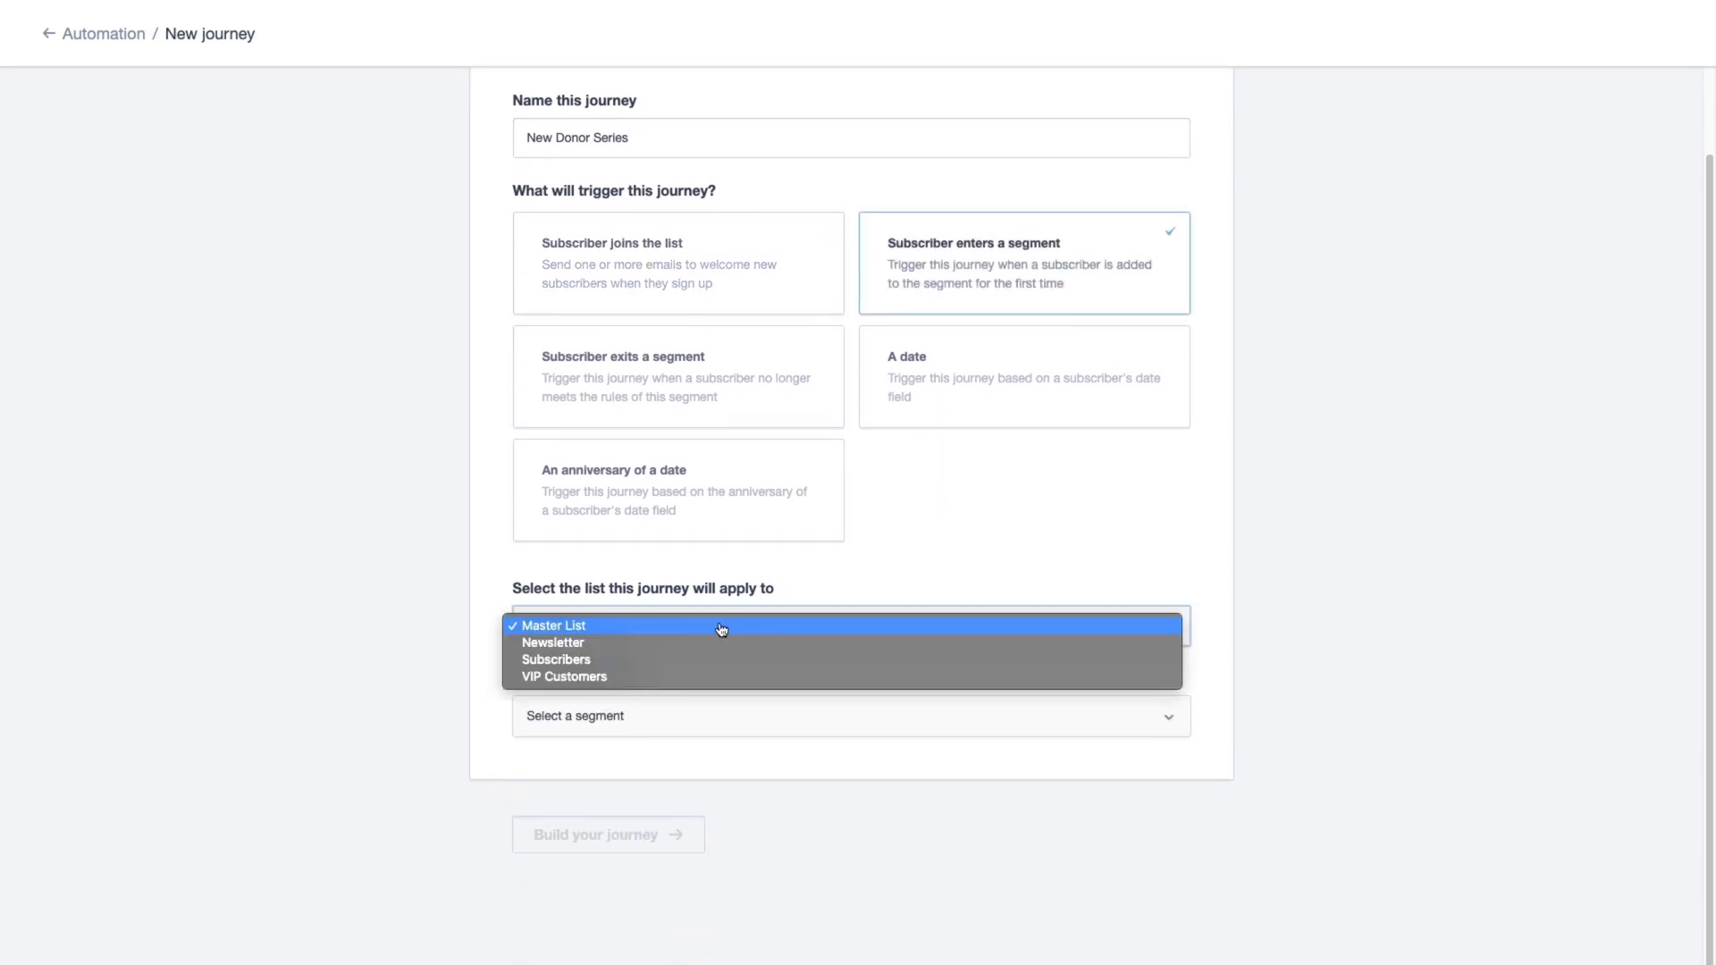
{"action": "left_click", "coordinate": [685, 661]}
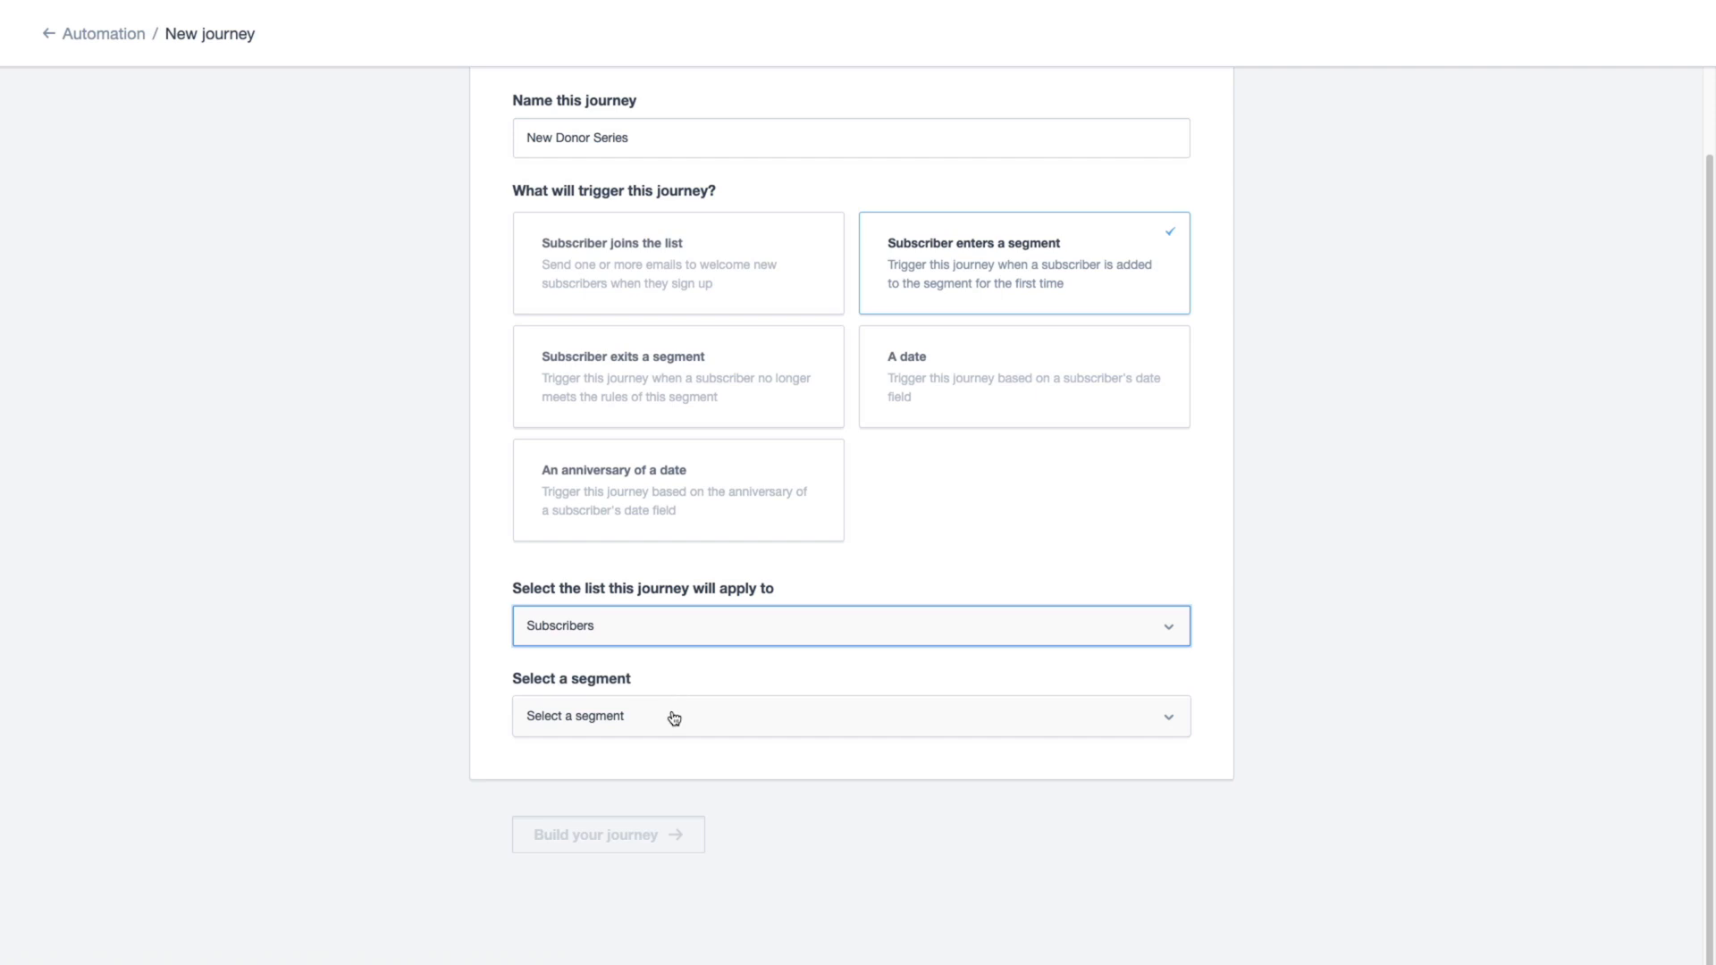
{"action": "left_click", "coordinate": [672, 716]}
{"action": "left_click", "coordinate": [663, 735]}
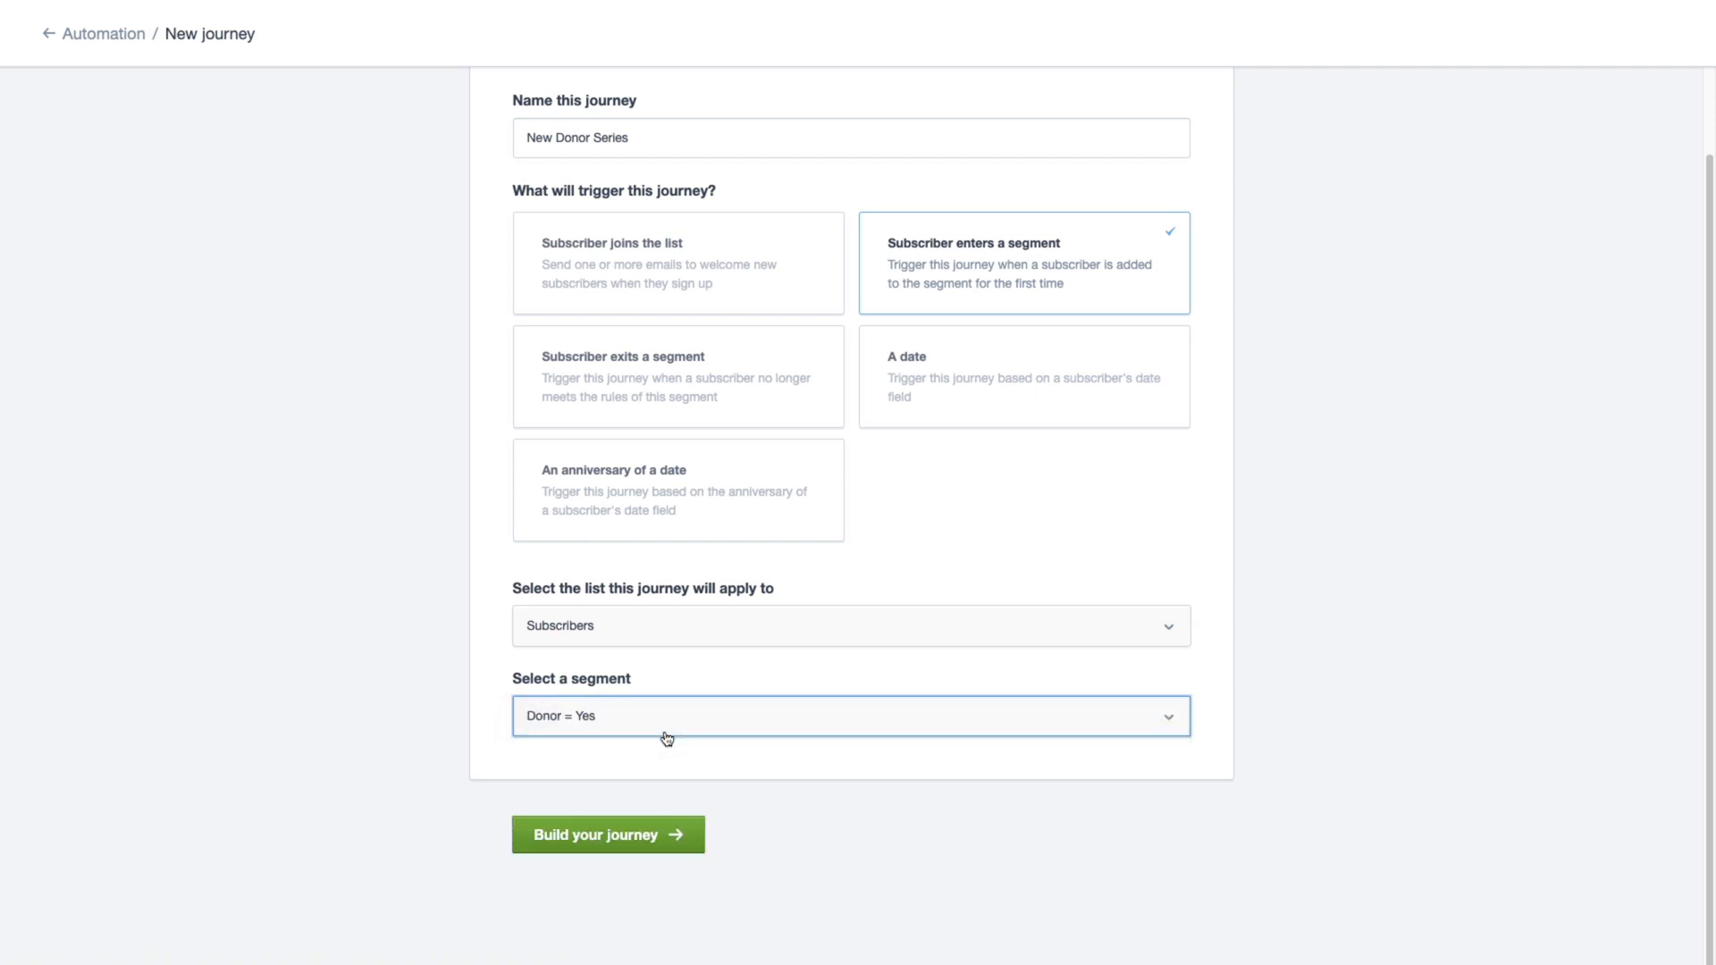
{"action": "left_click", "coordinate": [663, 840]}
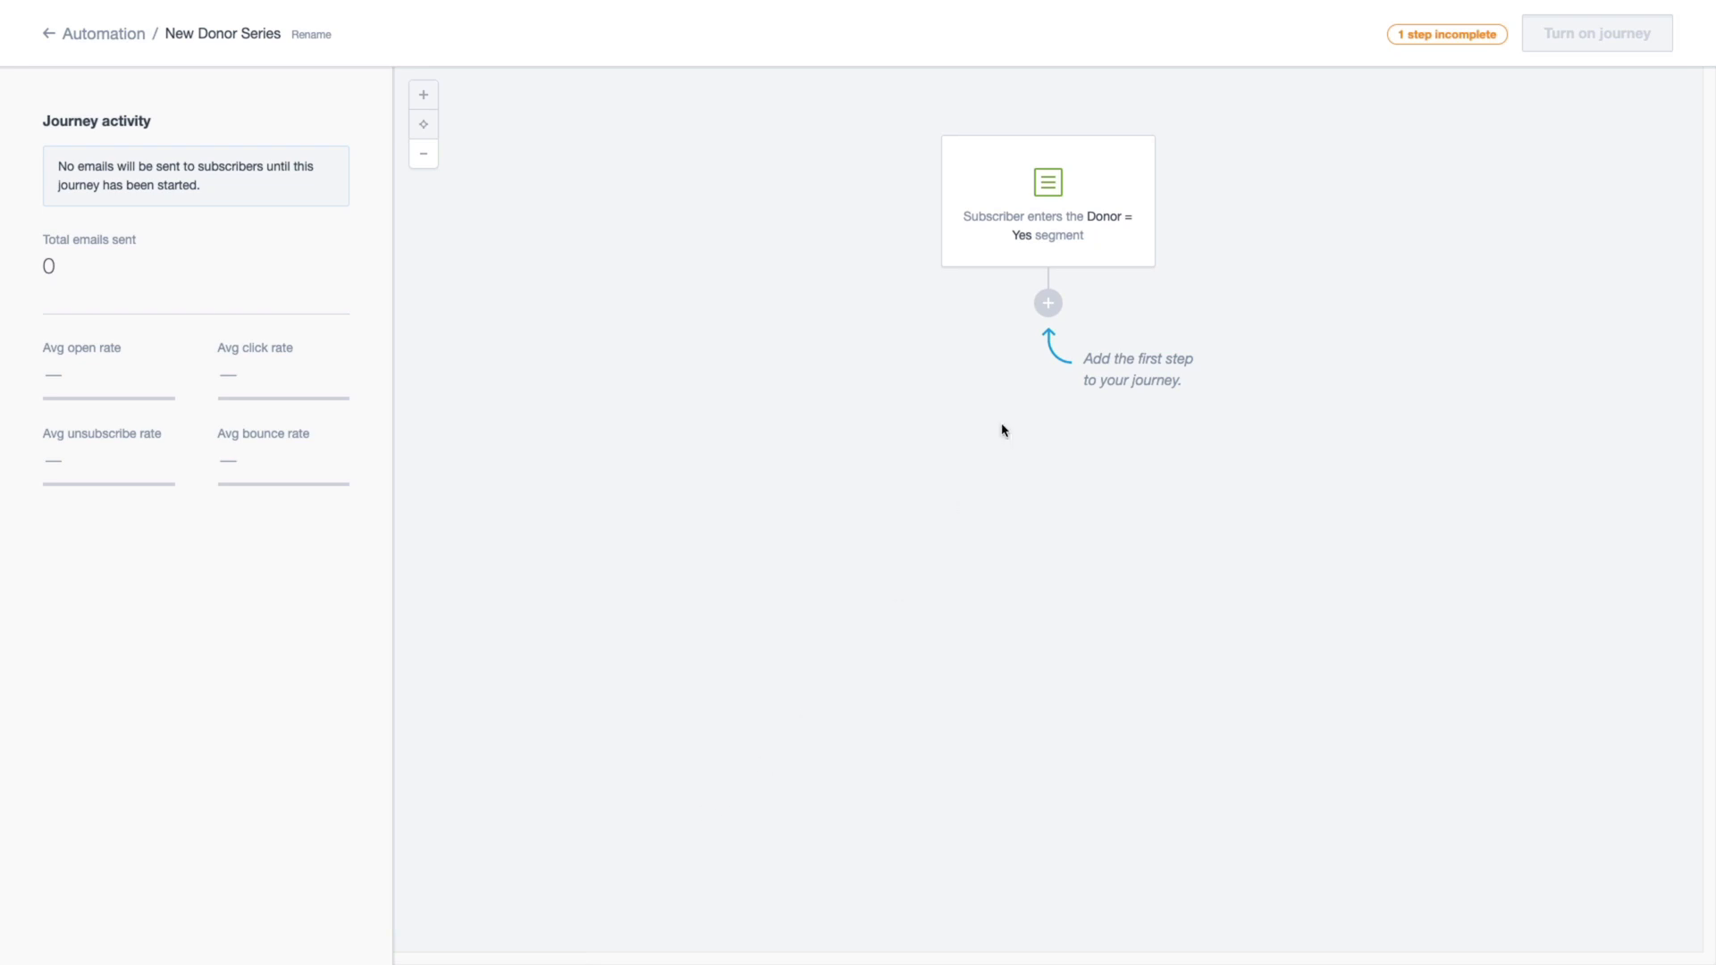
Add an email step after the trigger, named Welcome Email, with the subject "Welcome to the family, [firstname,fallback=friend]"
{"action": "left_click", "coordinate": [1049, 303]}
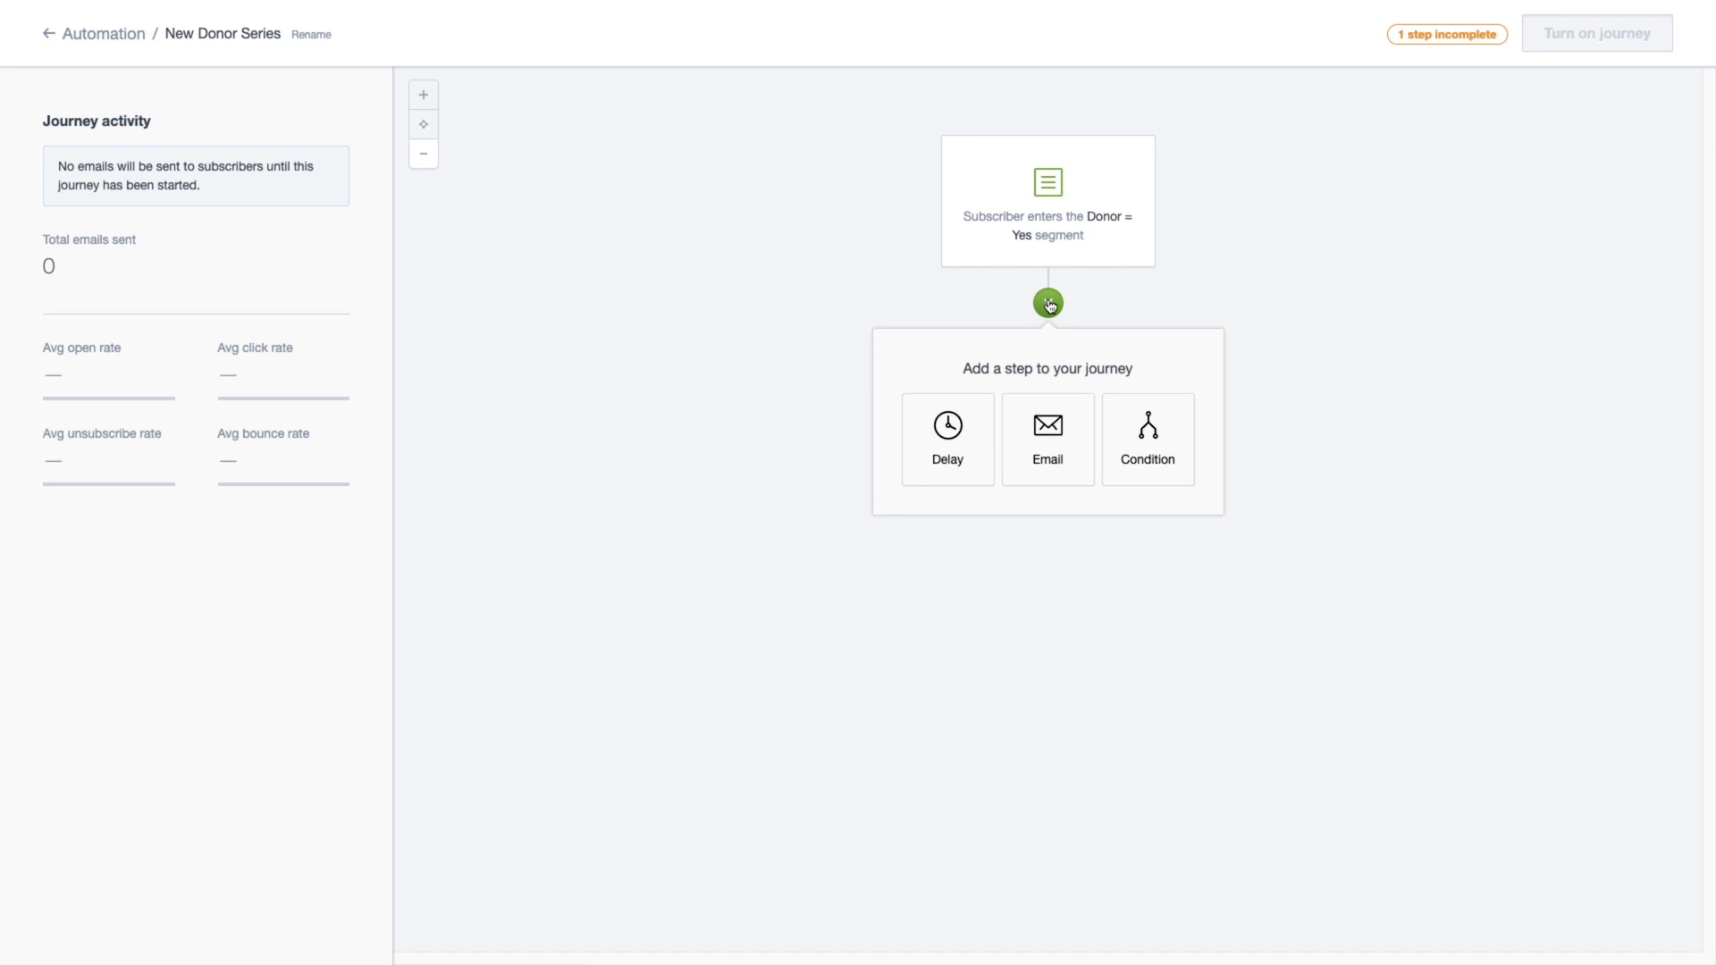
{"action": "left_click", "coordinate": [1045, 457]}
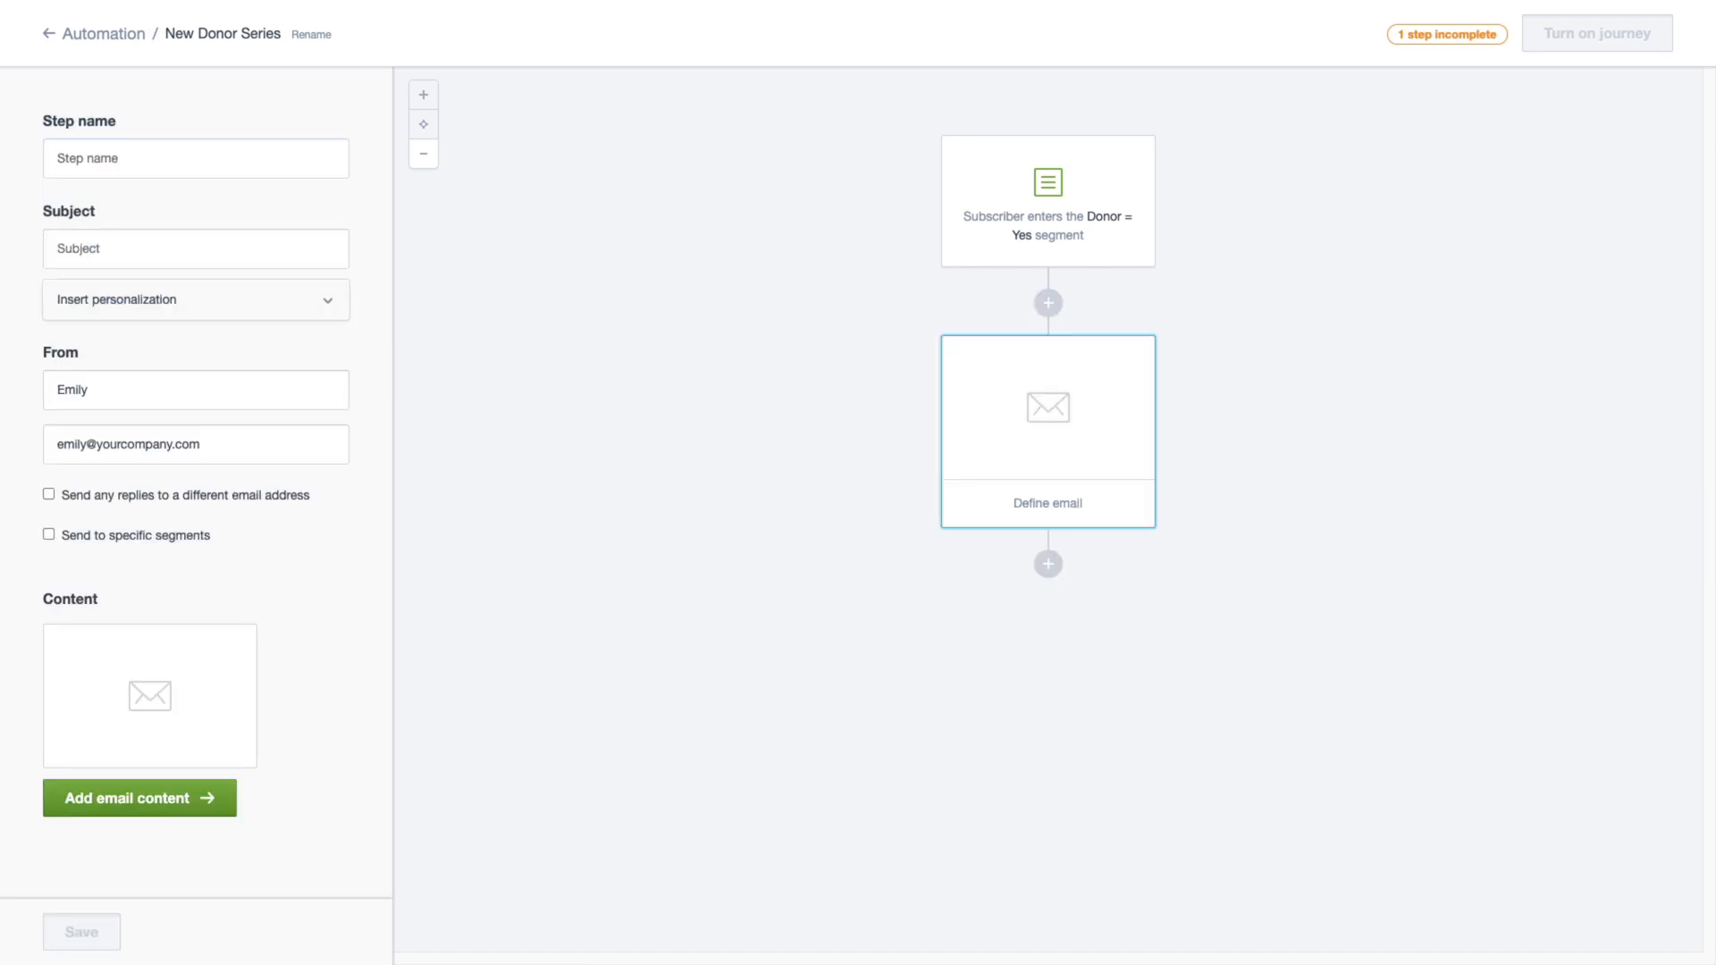
{"action": "left_click", "coordinate": [108, 161]}
{"action": "type", "text": "We"}
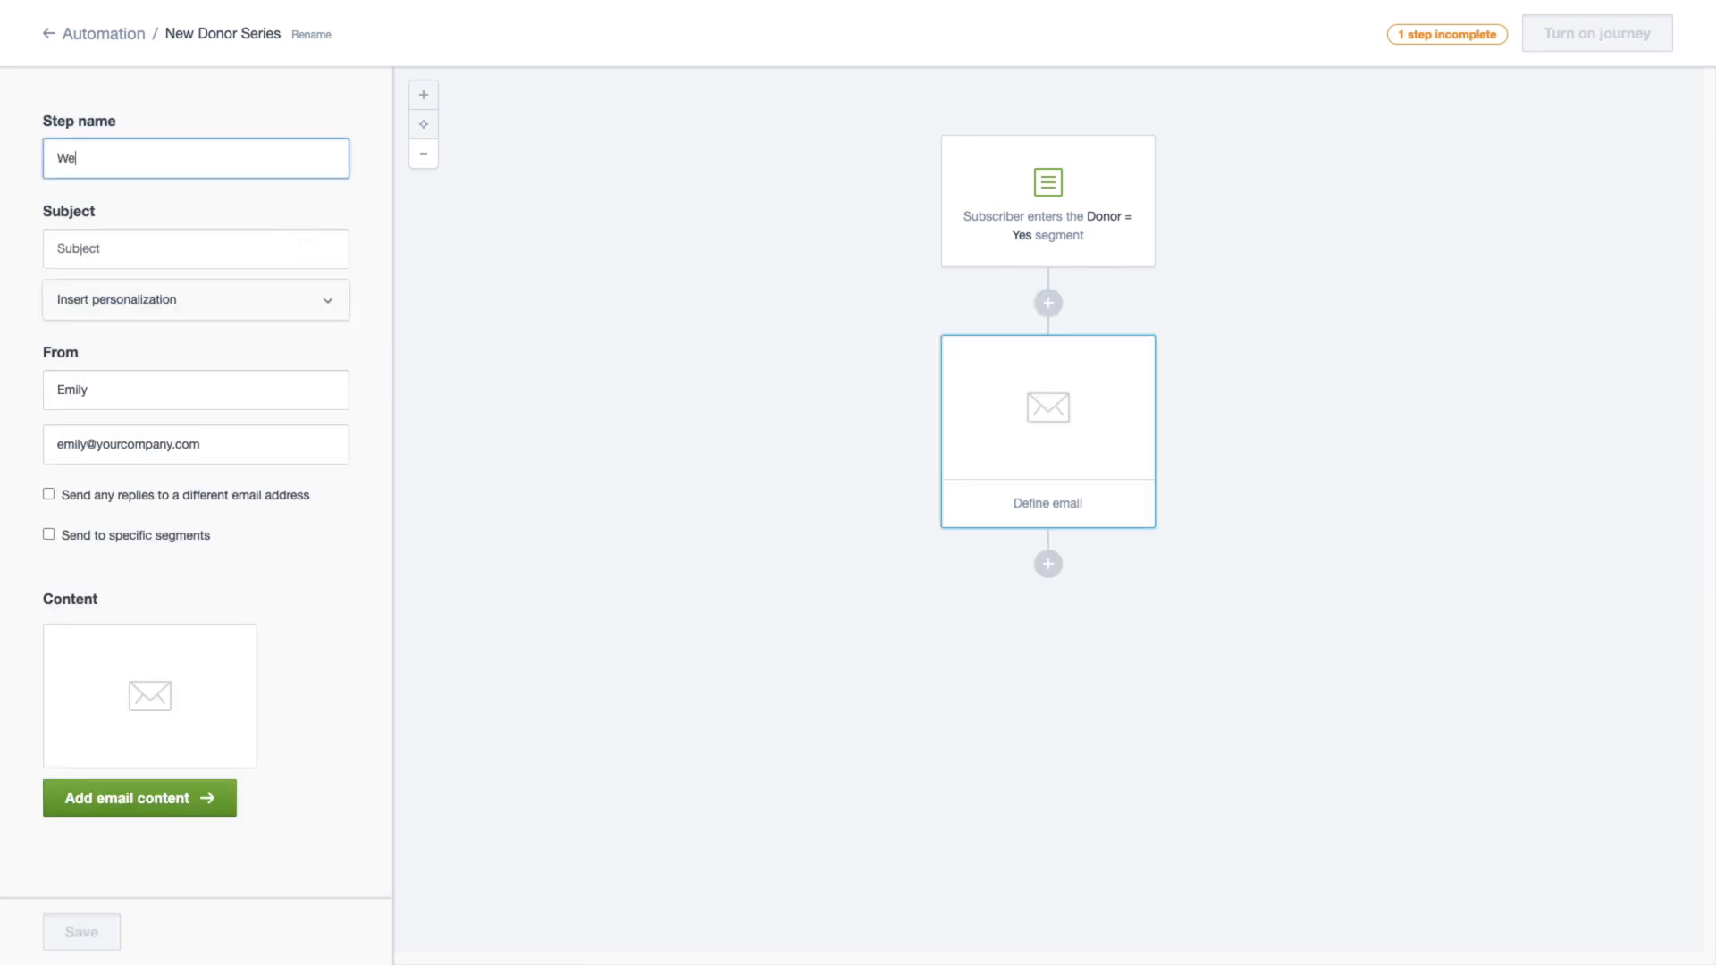
{"action": "type", "text": "lcome Email"}
{"action": "left_click", "coordinate": [132, 252]}
{"action": "type", "text": "Welcome to the family, [firstname,fallback=friend]"}
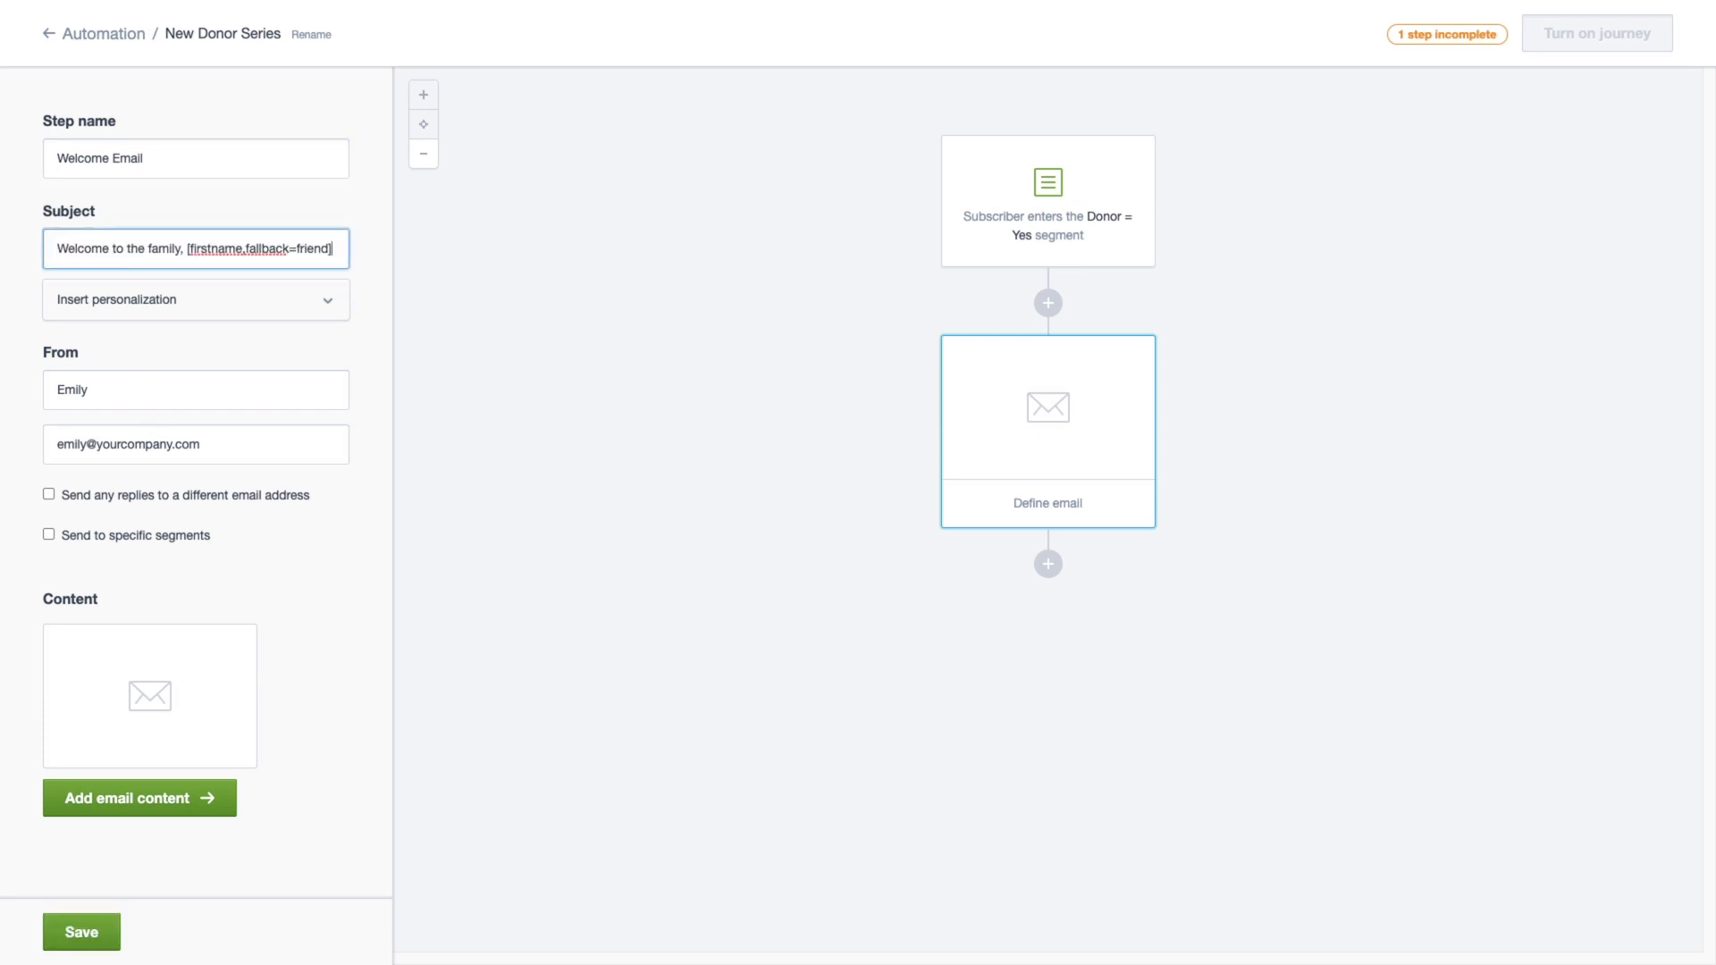
Limit the Welcome Email to the Donor = Yes segment, and add its Helping Hand email content and save it
{"action": "left_click", "coordinate": [182, 539]}
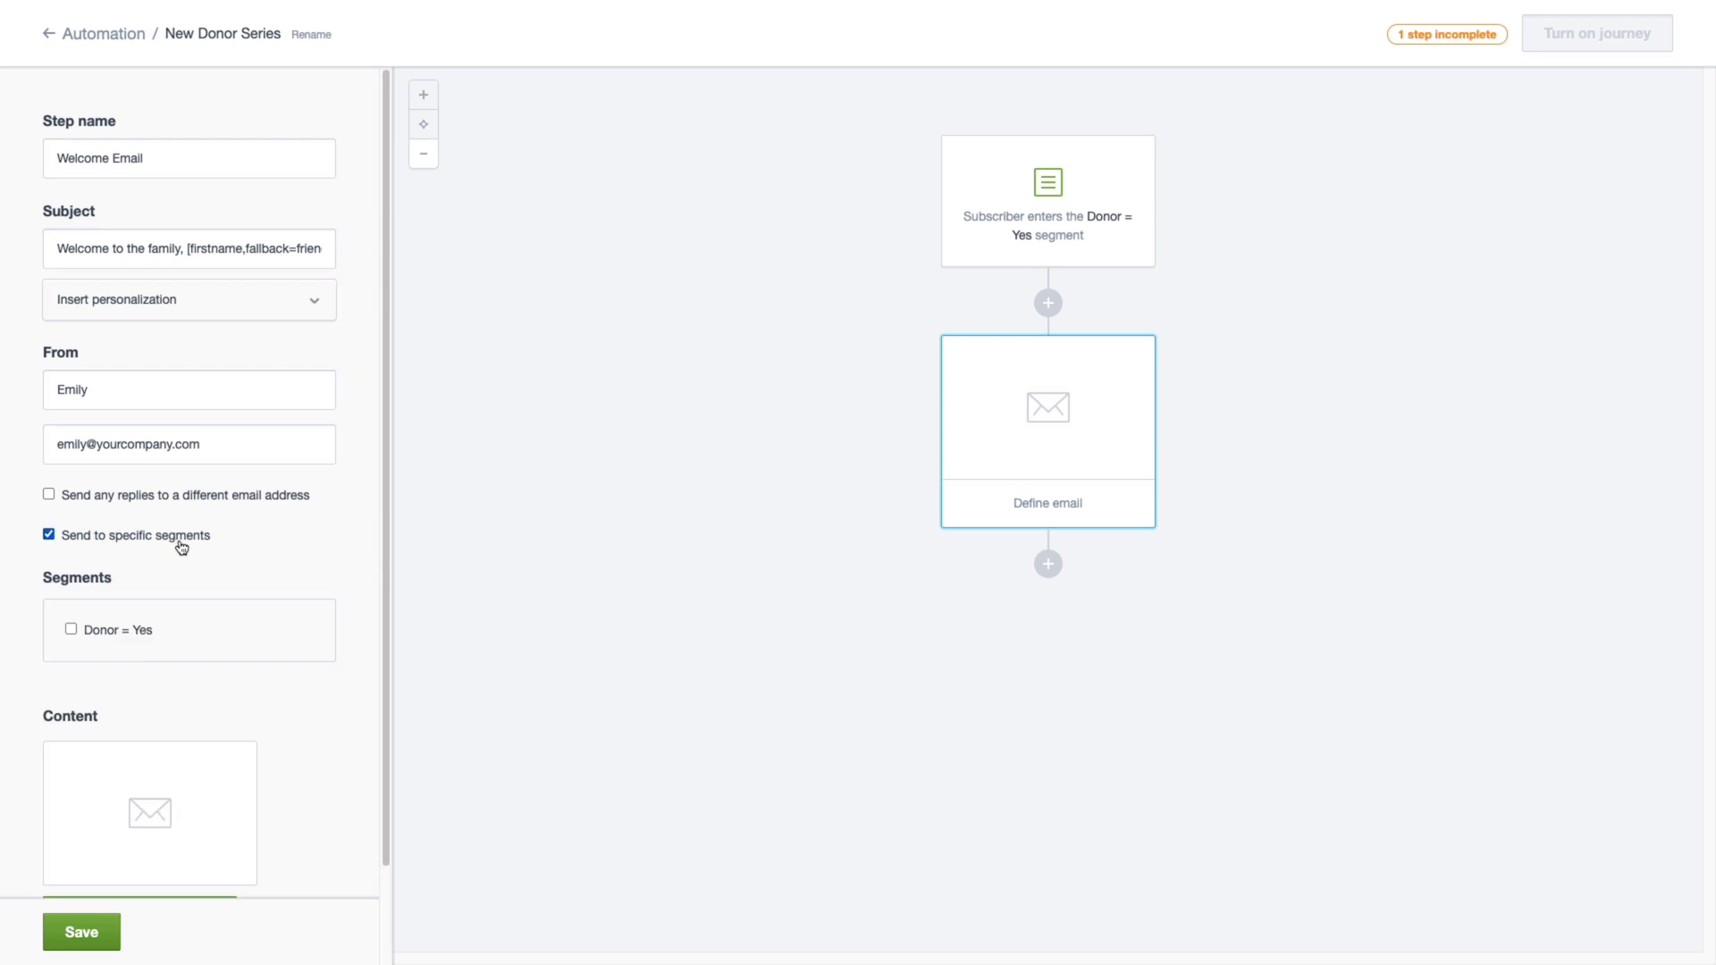
{"action": "left_click", "coordinate": [125, 631]}
{"action": "scroll", "coordinate": [116, 755], "scroll_direction": "down", "scroll_amount": 2}
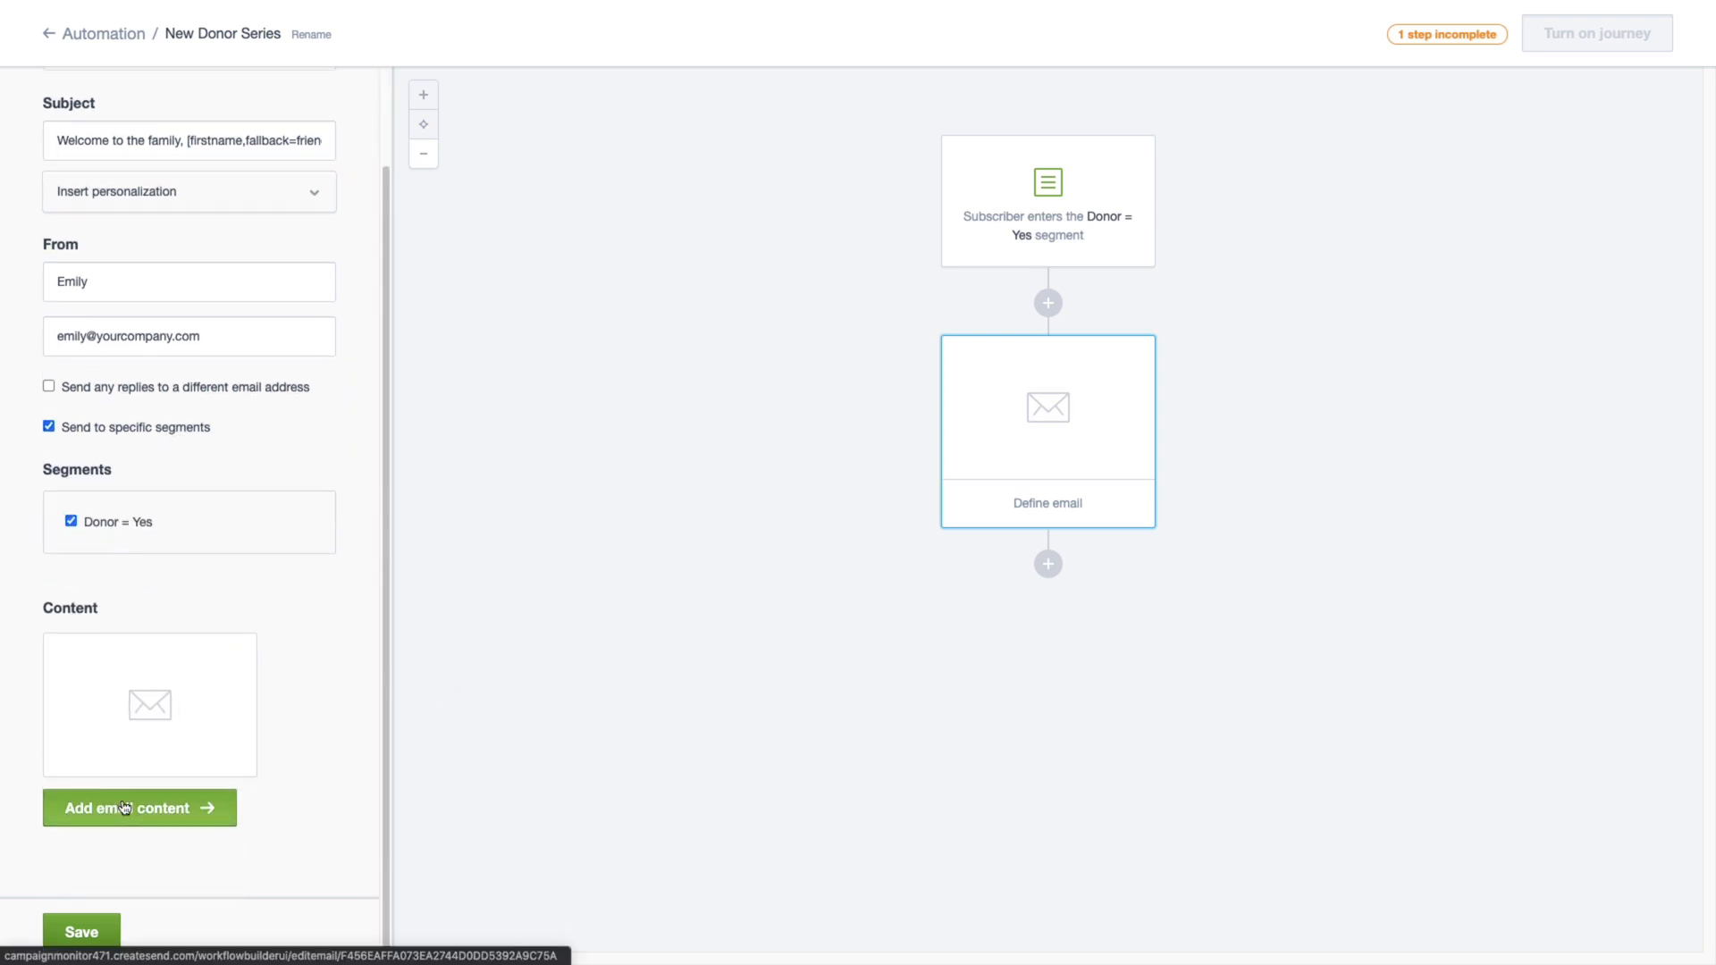
{"action": "left_click", "coordinate": [125, 808]}
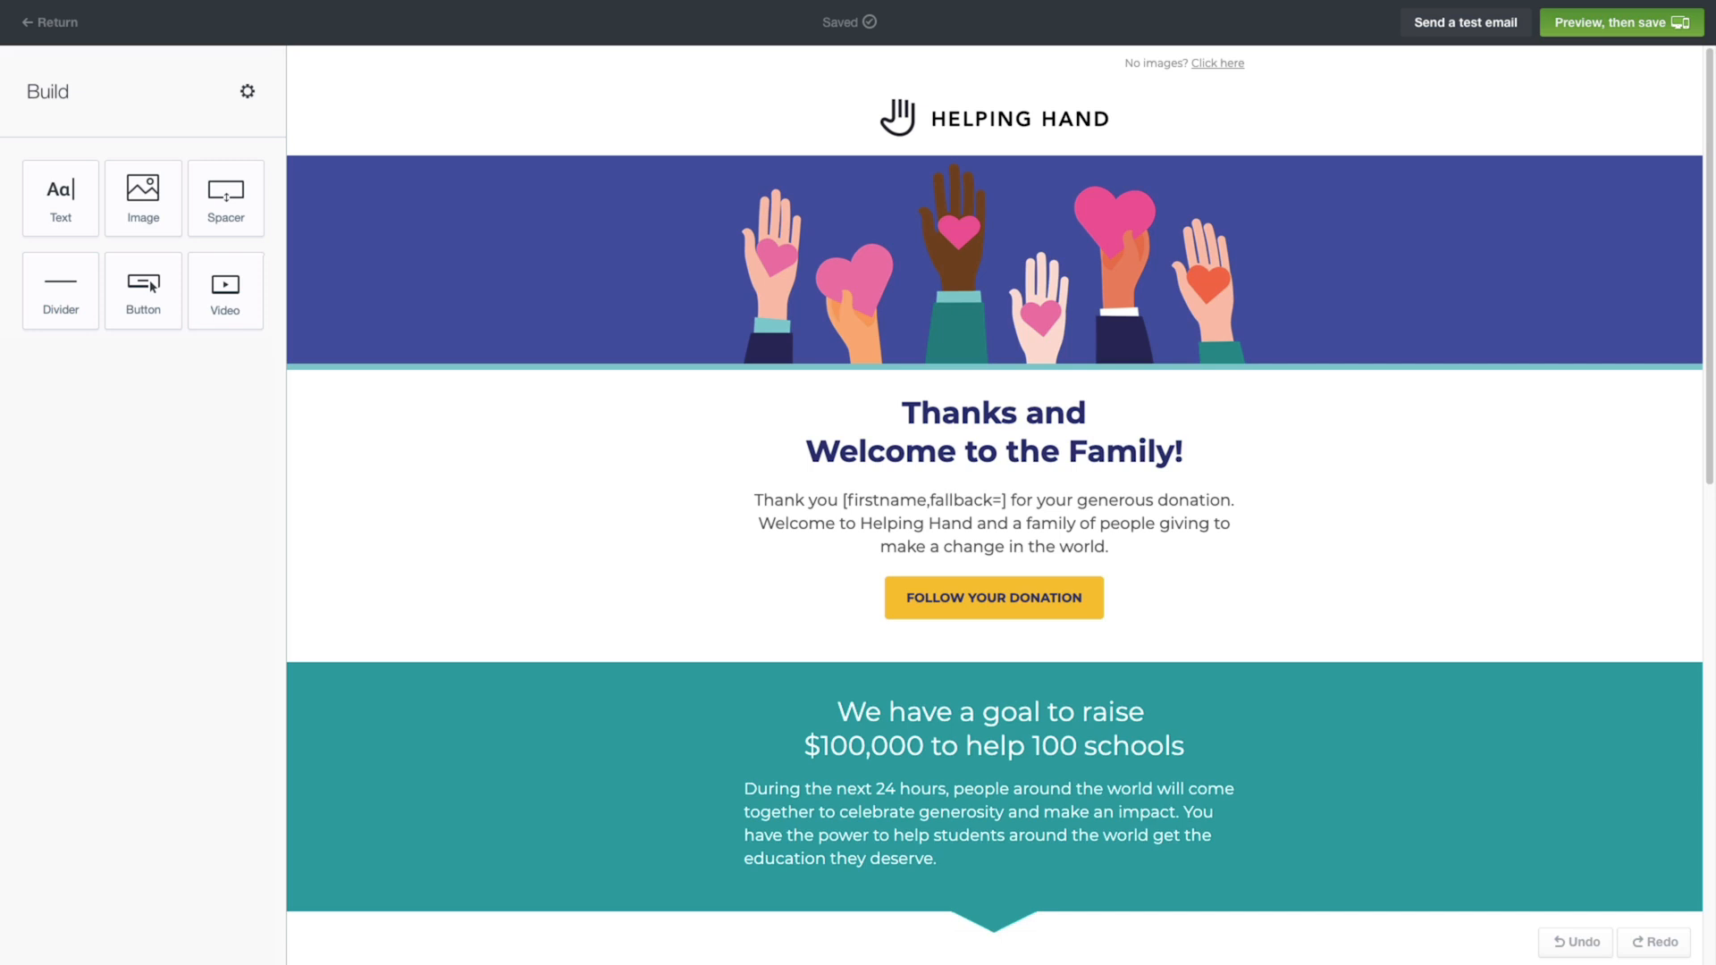
{"action": "left_click", "coordinate": [1594, 22]}
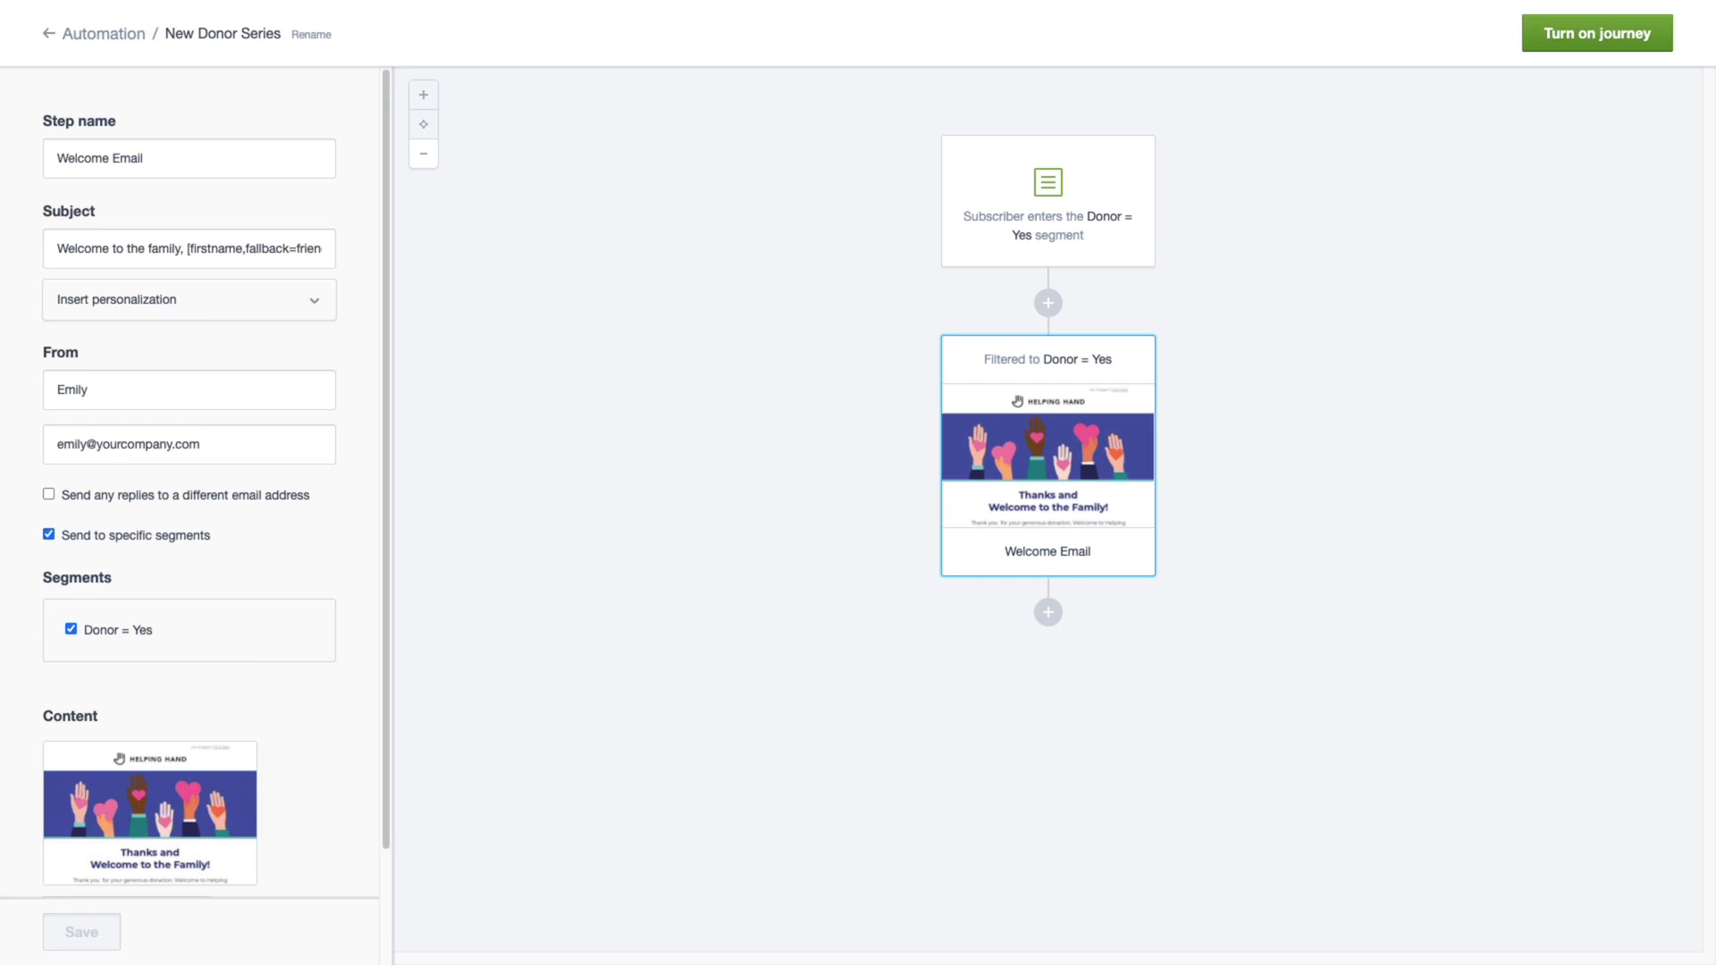
Add a delay step of 1 week after the Welcome Email and save it
{"action": "left_click", "coordinate": [1047, 612]}
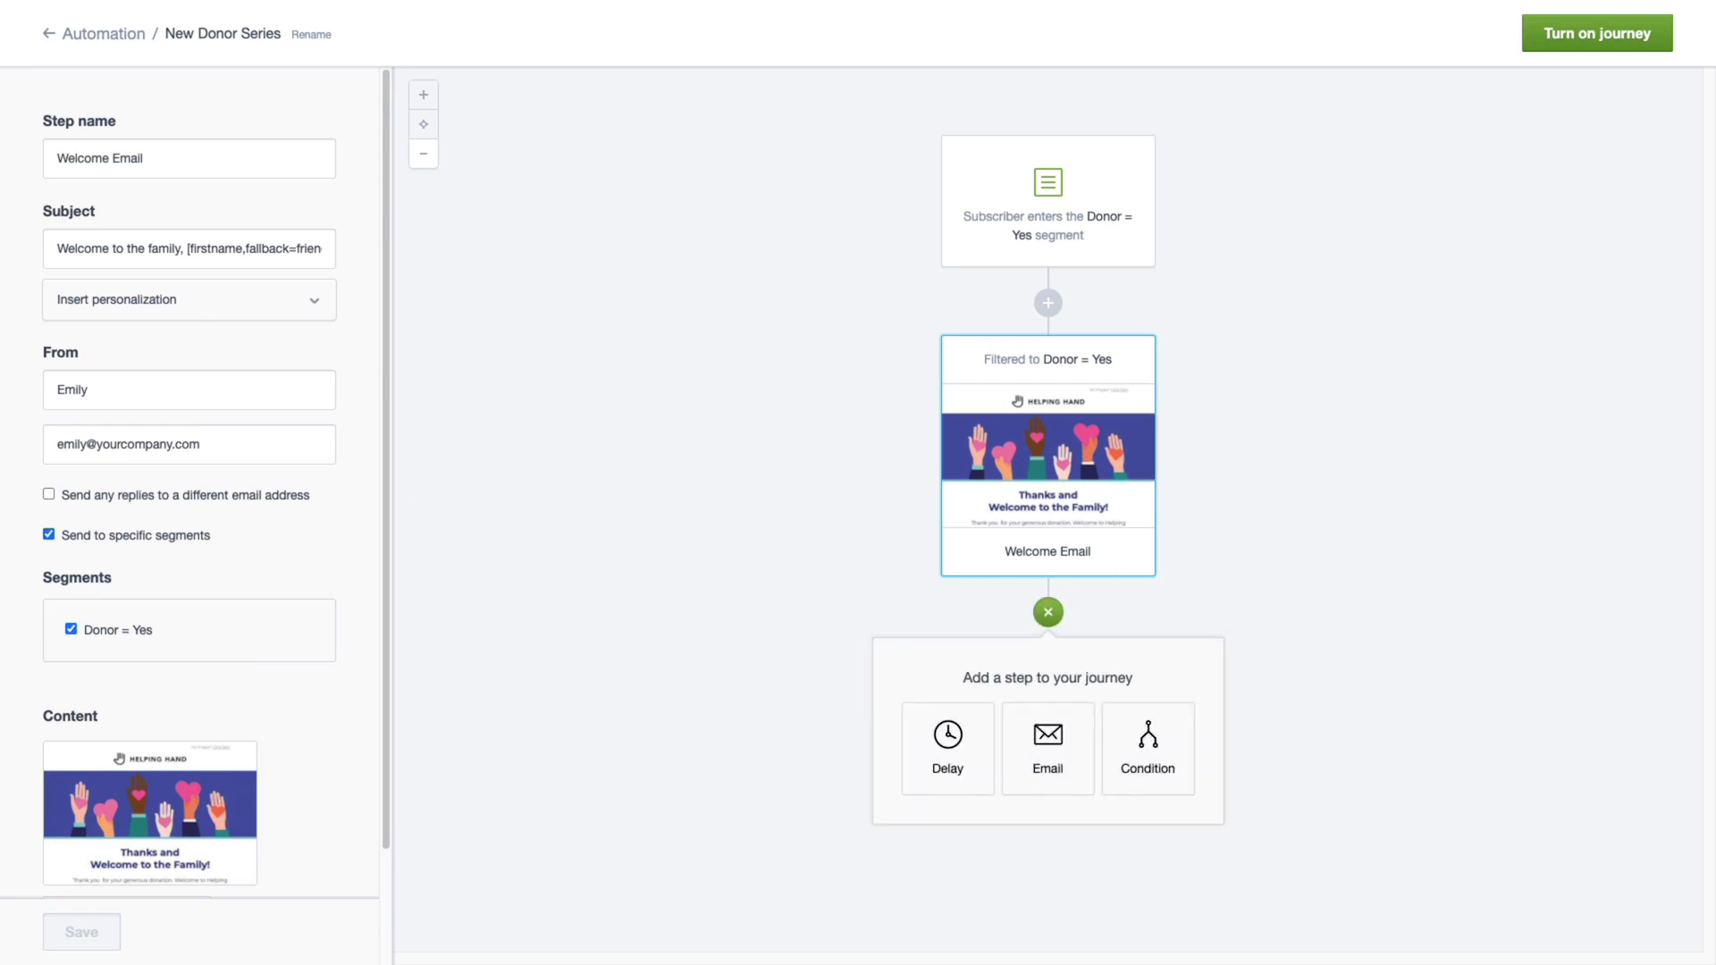
{"action": "left_click", "coordinate": [954, 764]}
{"action": "left_click", "coordinate": [1069, 670]}
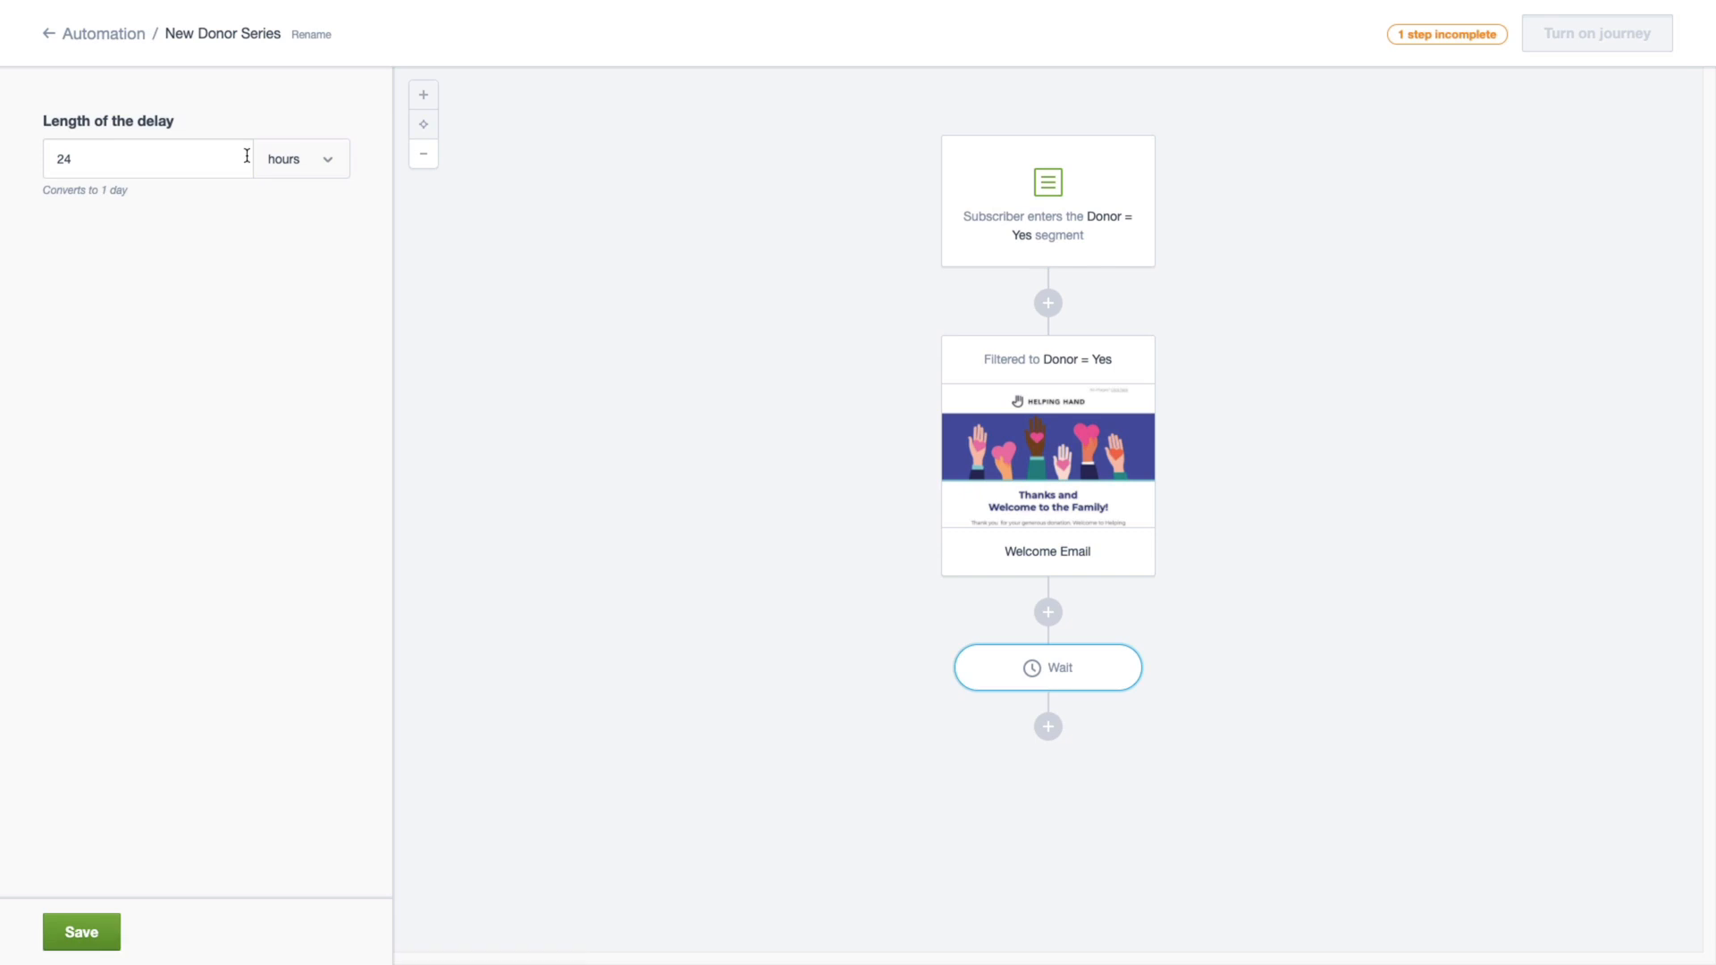
{"action": "left_click", "coordinate": [291, 159]}
{"action": "key", "text": "Return"}
{"action": "left_click", "coordinate": [66, 159]}
{"action": "key", "text": "BackSpace"}
{"action": "key", "text": "BackSpace"}
{"action": "type", "text": "1"}
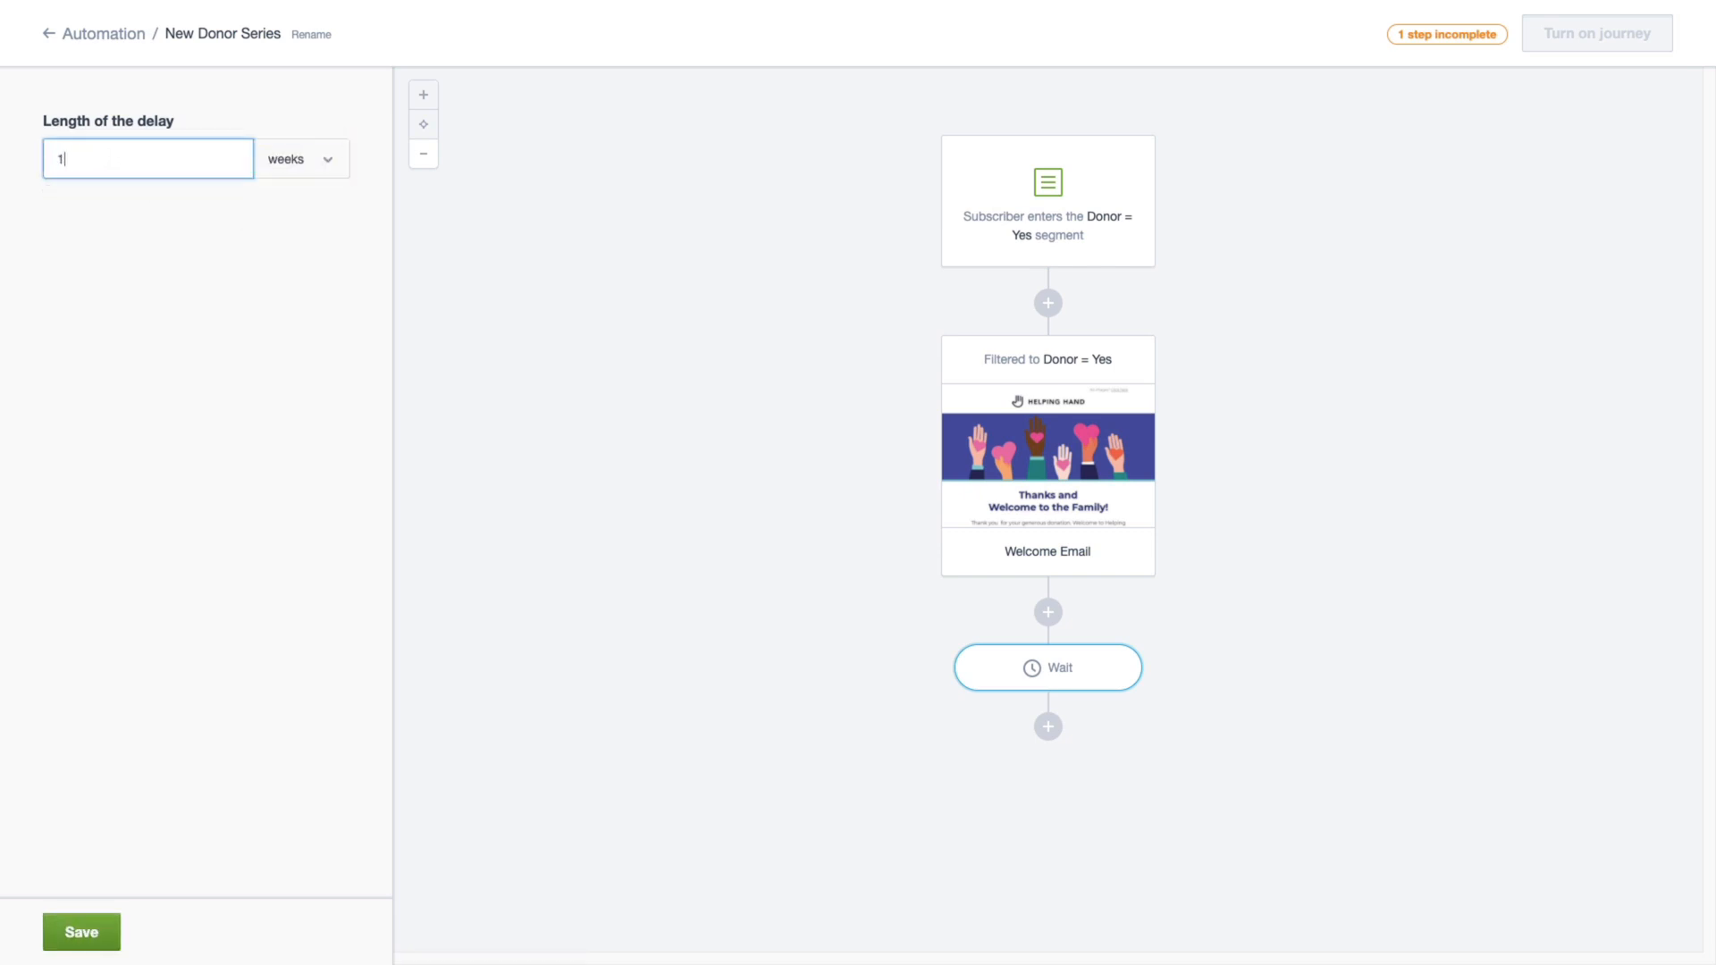
{"action": "left_click", "coordinate": [76, 929]}
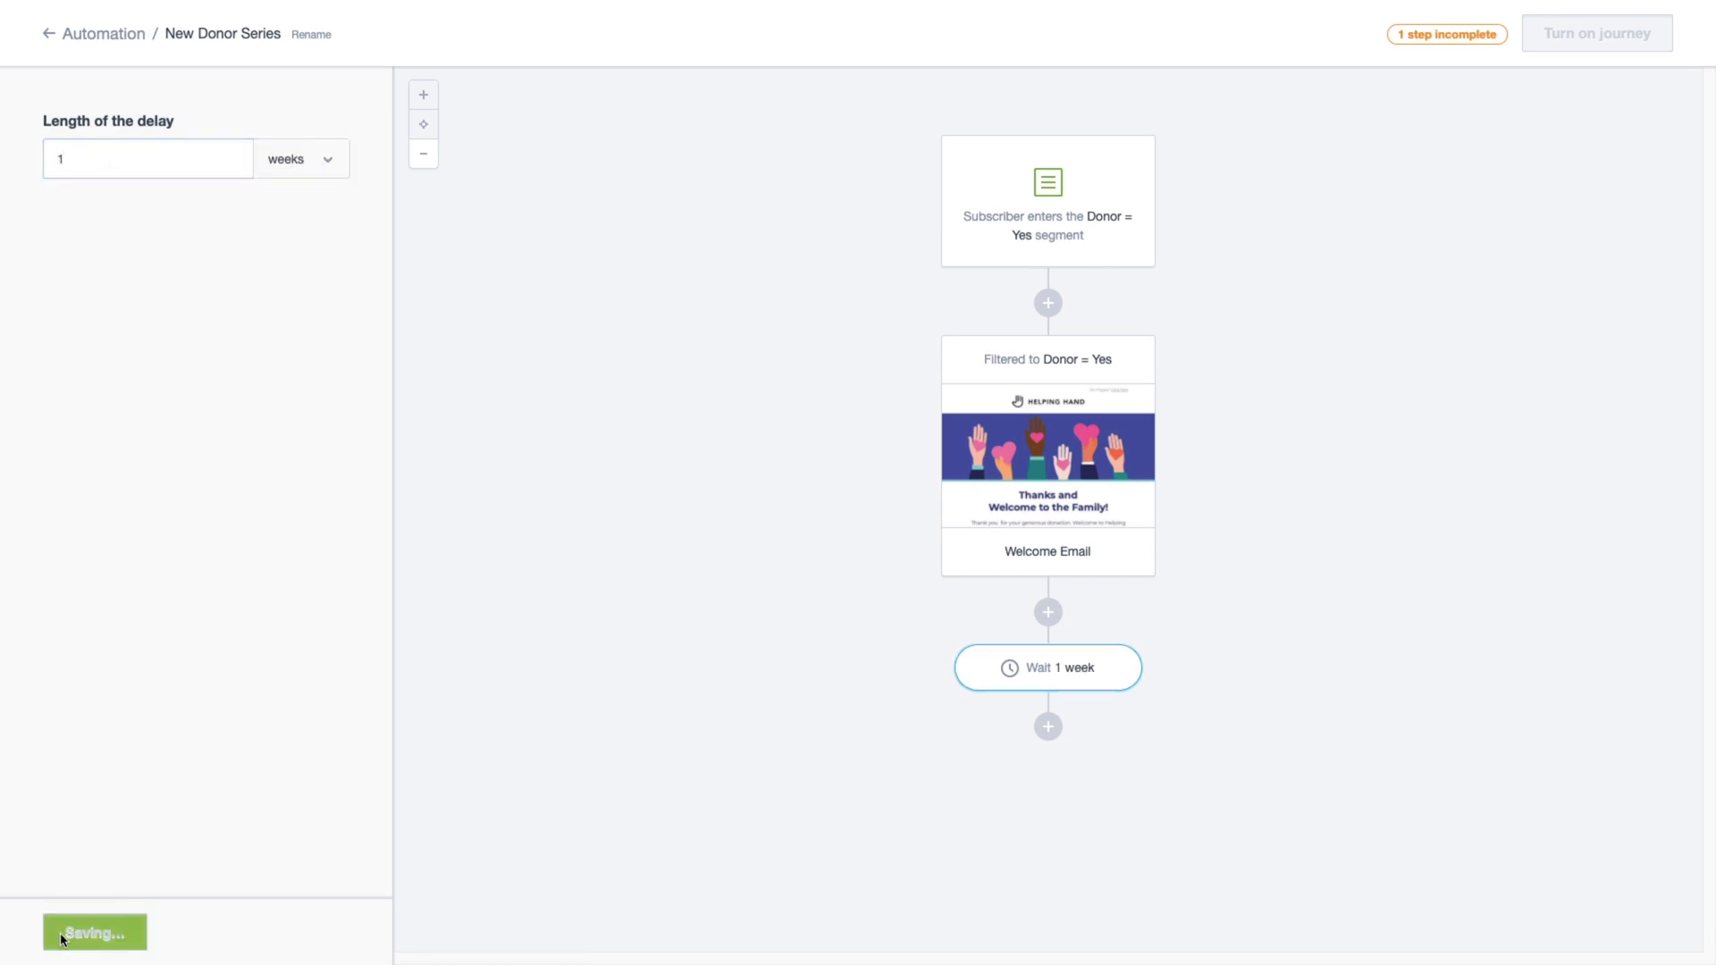
Add a condition step after the 1 week delay, with a rule based on the Donation Amount custom field
{"action": "left_click", "coordinate": [1048, 728]}
{"action": "left_click", "coordinate": [1136, 880]}
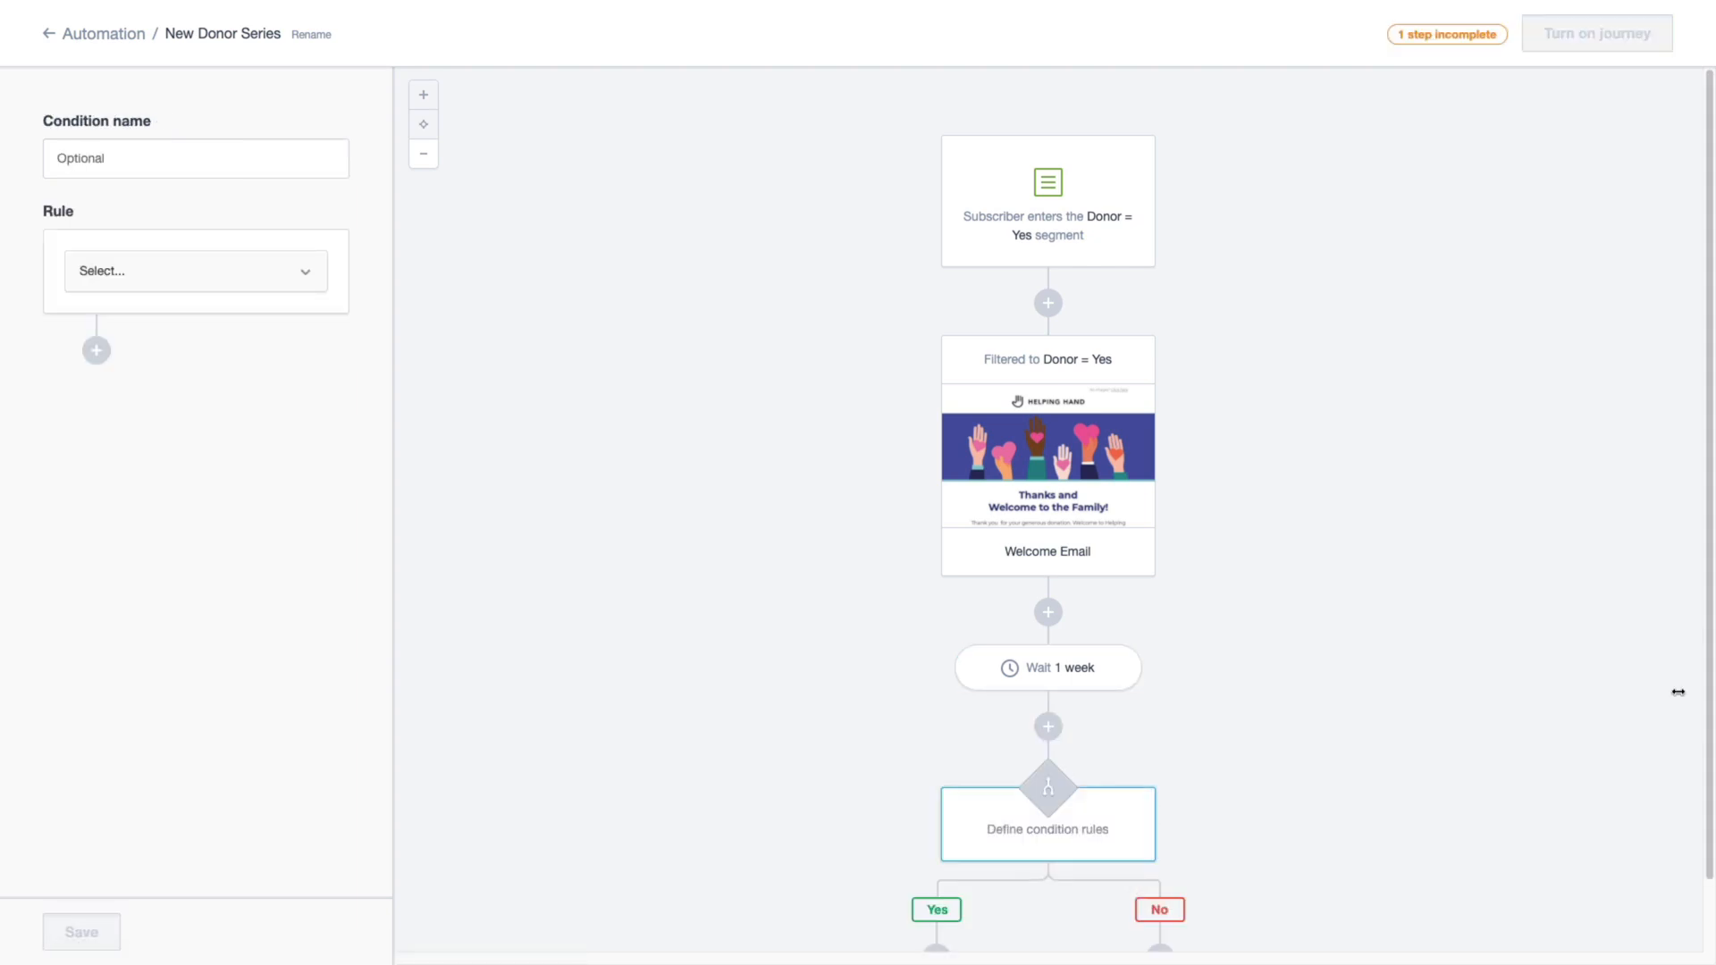
{"action": "scroll", "coordinate": [1208, 572], "scroll_direction": "down", "scroll_amount": 1}
{"action": "left_click", "coordinate": [152, 275]}
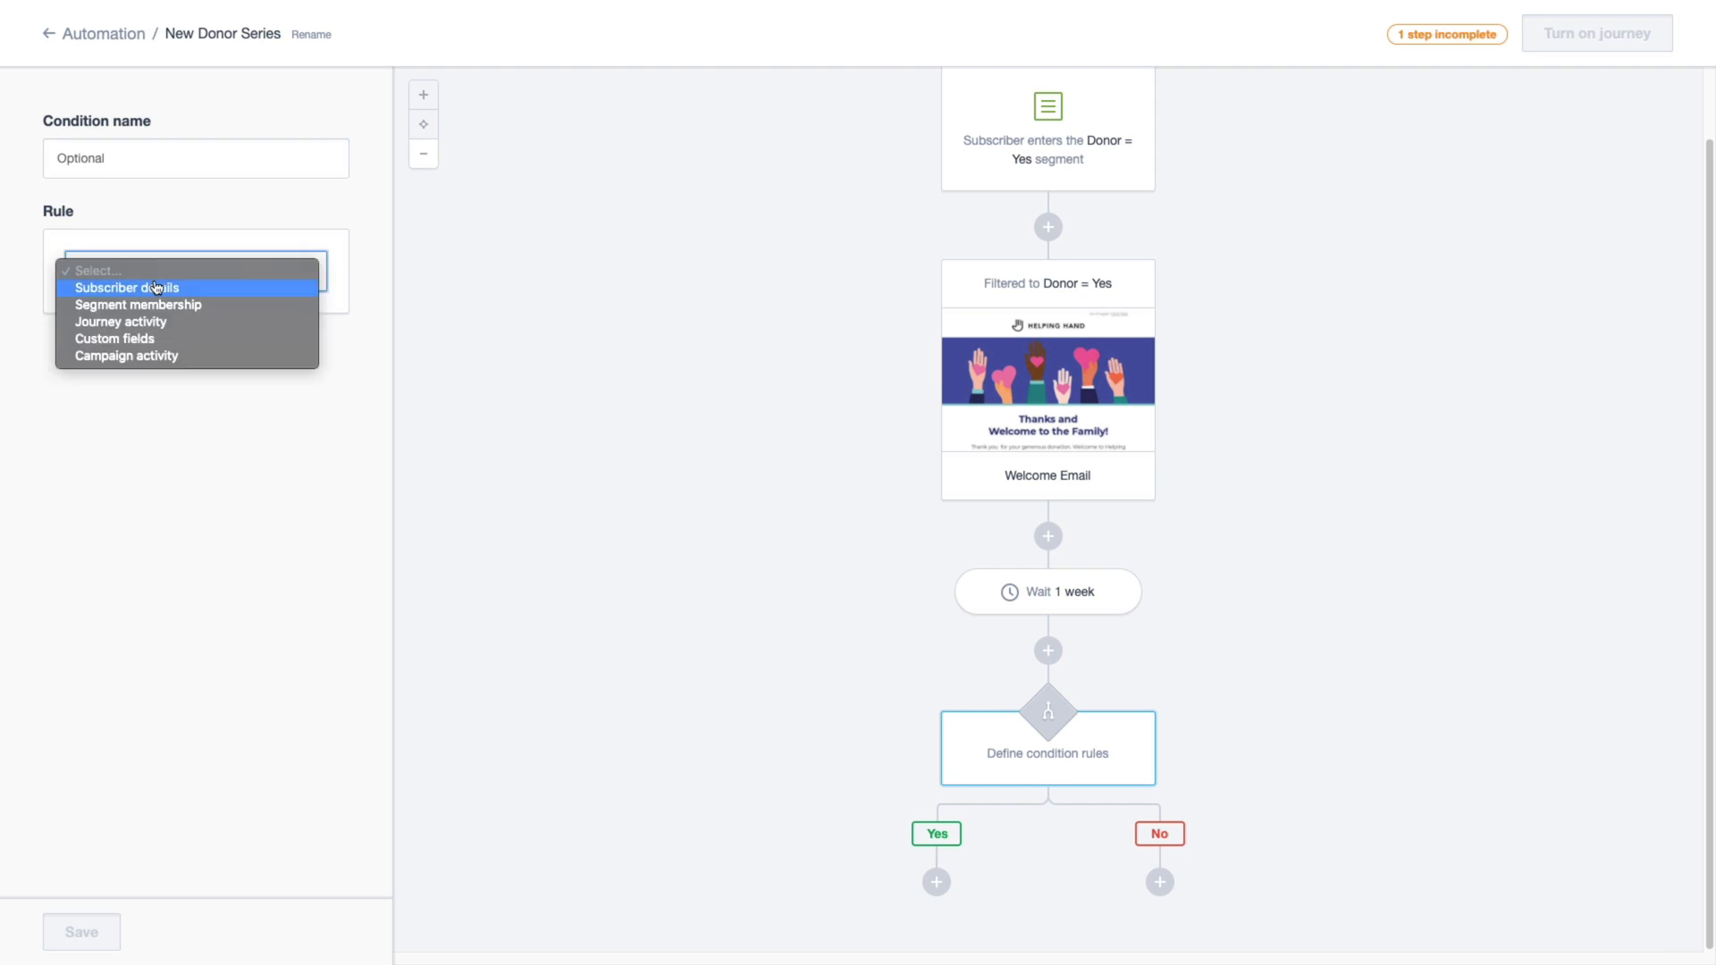
{"action": "left_click", "coordinate": [161, 341]}
{"action": "left_click", "coordinate": [160, 339]}
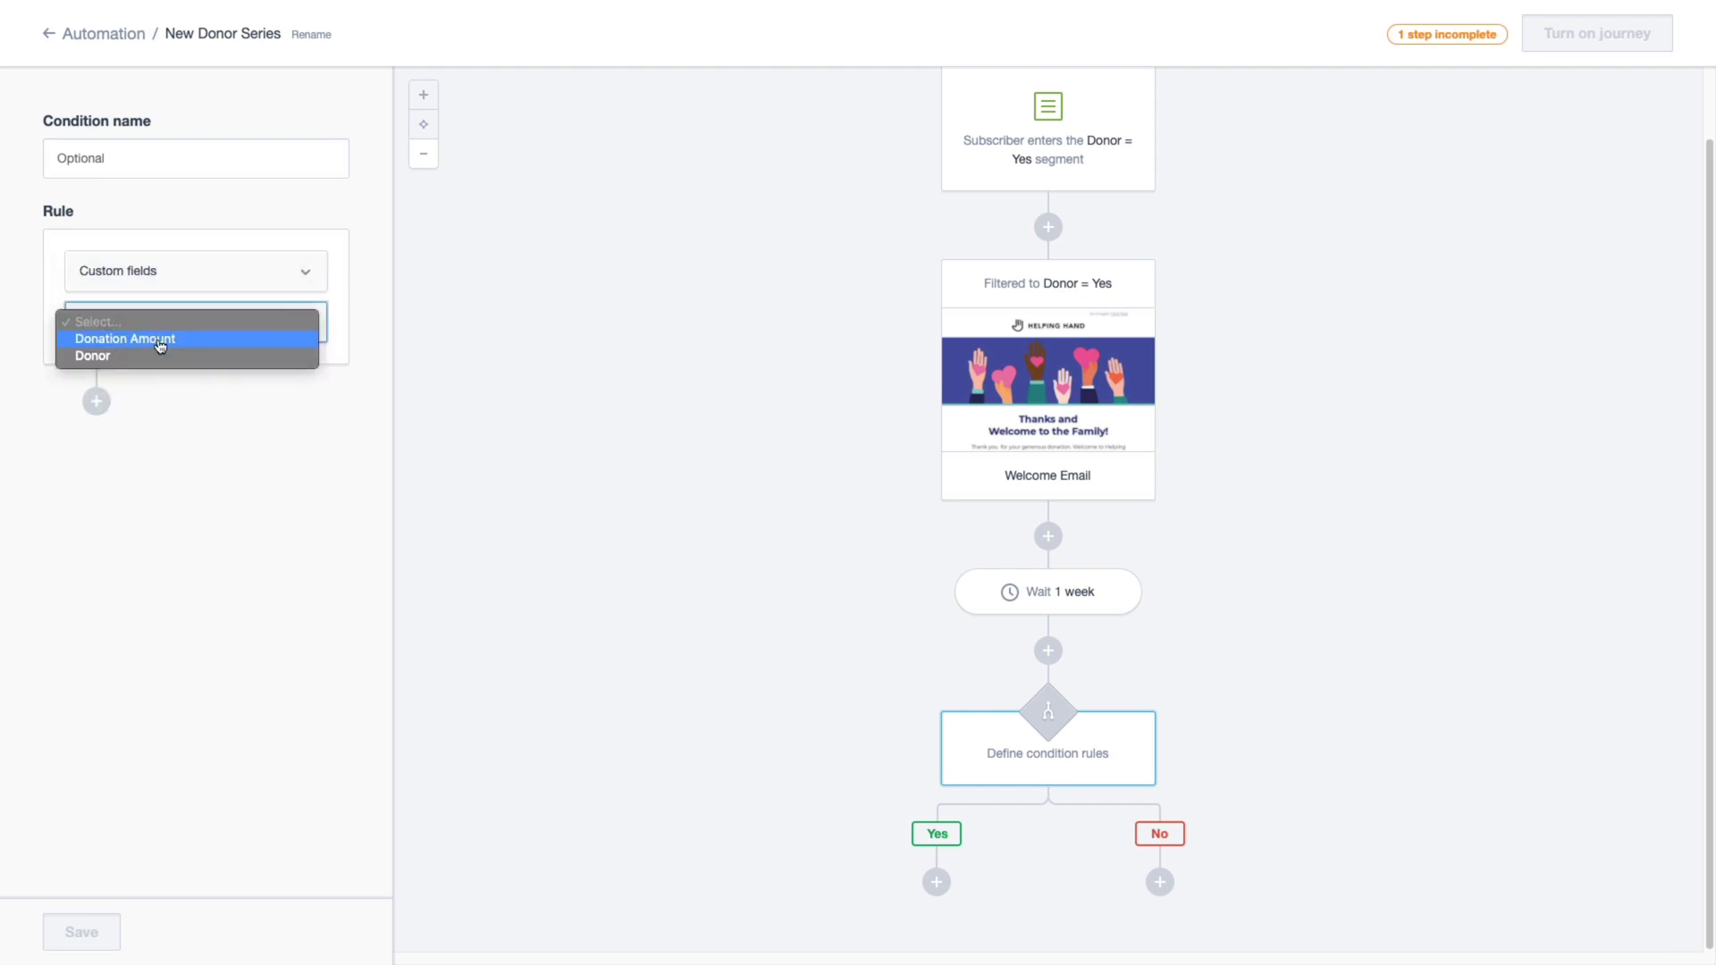
{"action": "left_click", "coordinate": [159, 346]}
Set the Donation Amount rule to greater than 500 and save the condition
{"action": "left_click", "coordinate": [164, 388]}
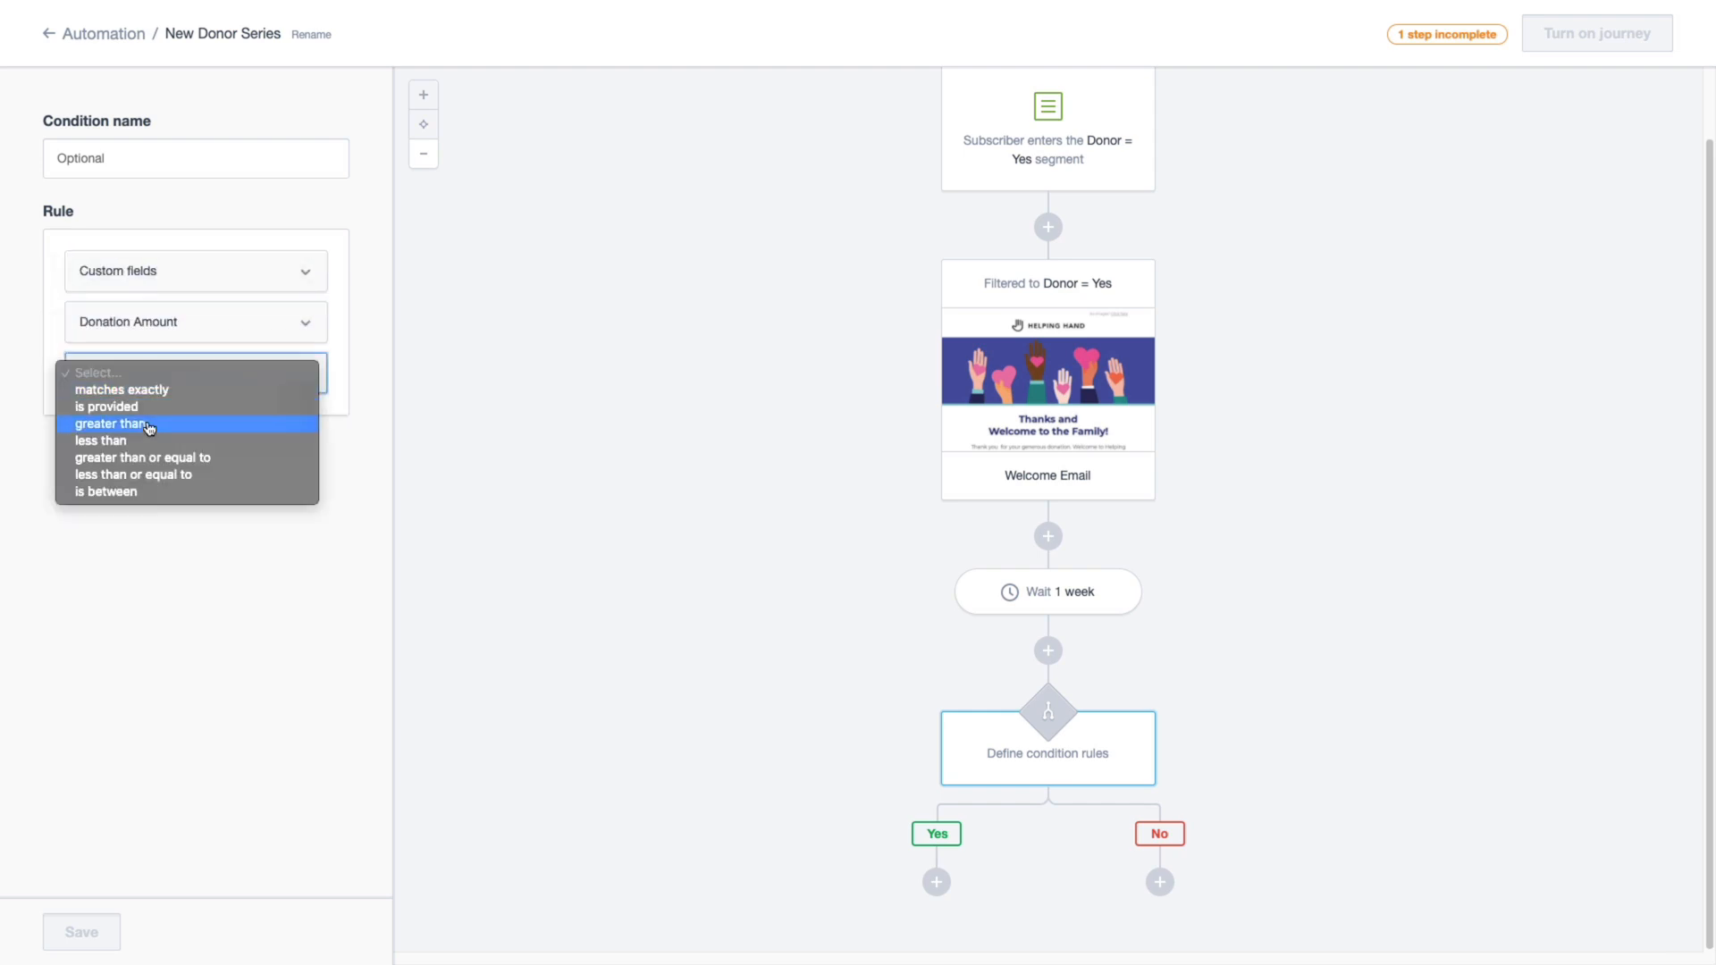
{"action": "left_click", "coordinate": [150, 424]}
{"action": "left_click", "coordinate": [142, 416]}
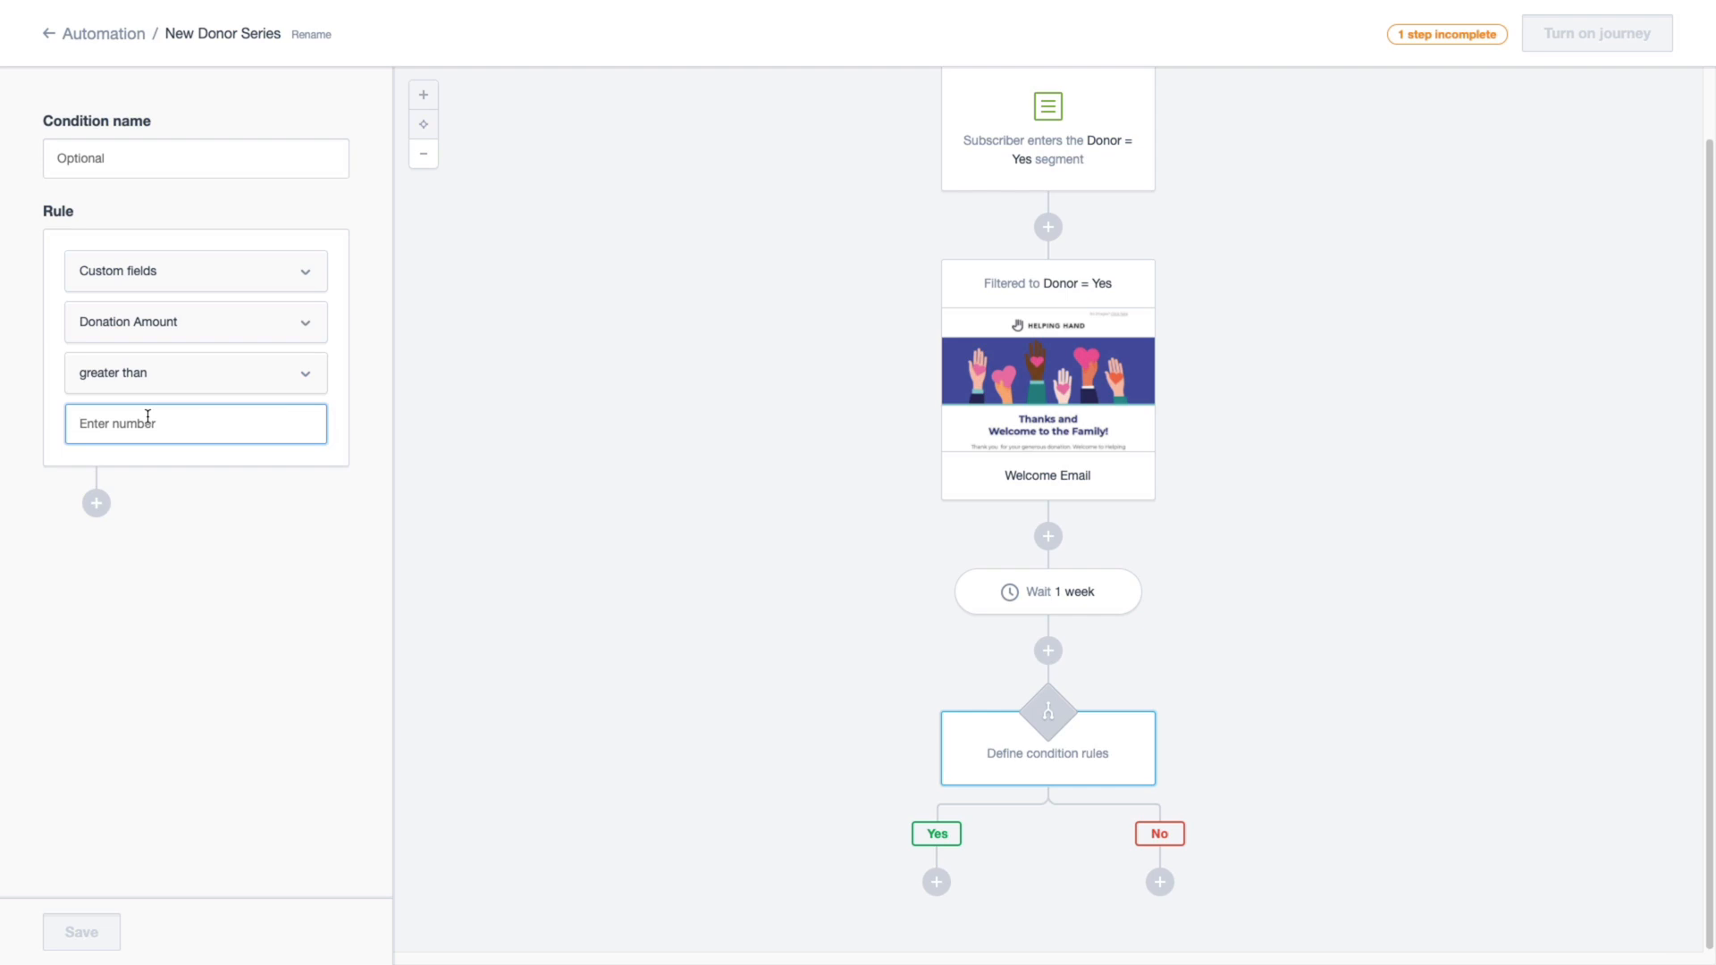
{"action": "type", "text": "500"}
{"action": "left_click", "coordinate": [81, 932]}
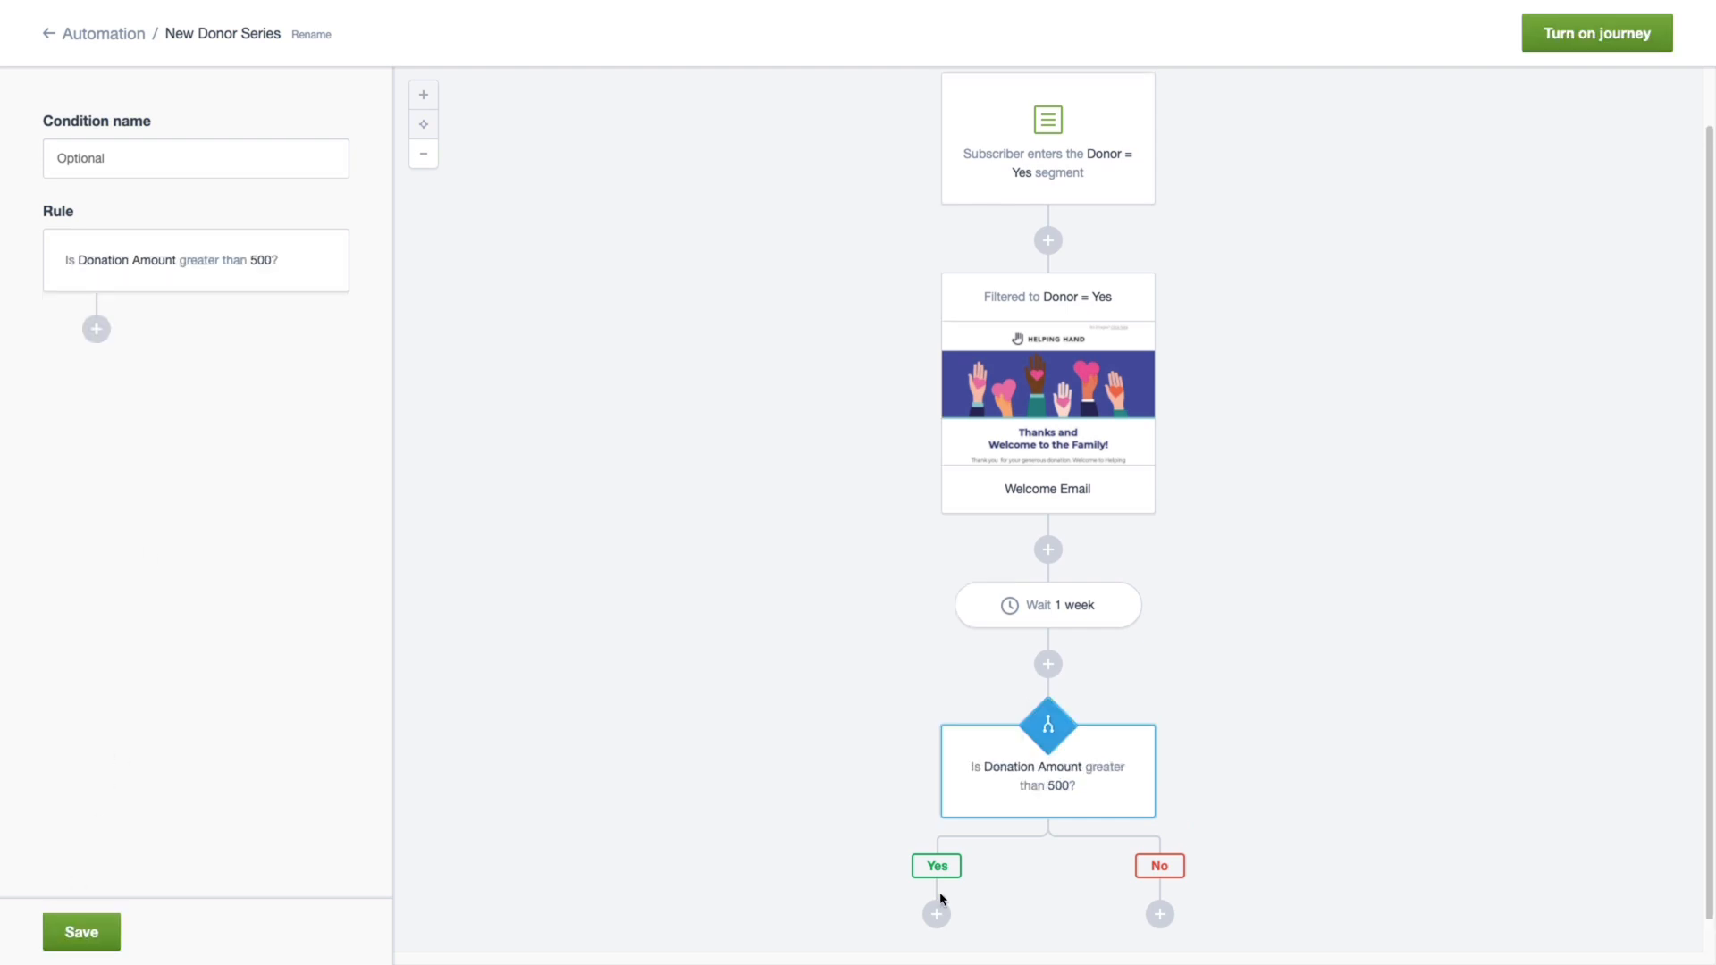
Add the email "GIFT: $500+ Thank you" to the condition's Yes branch and the email "NO GIFT: -$500 Thank you" to its No branch
{"action": "left_click", "coordinate": [936, 896]}
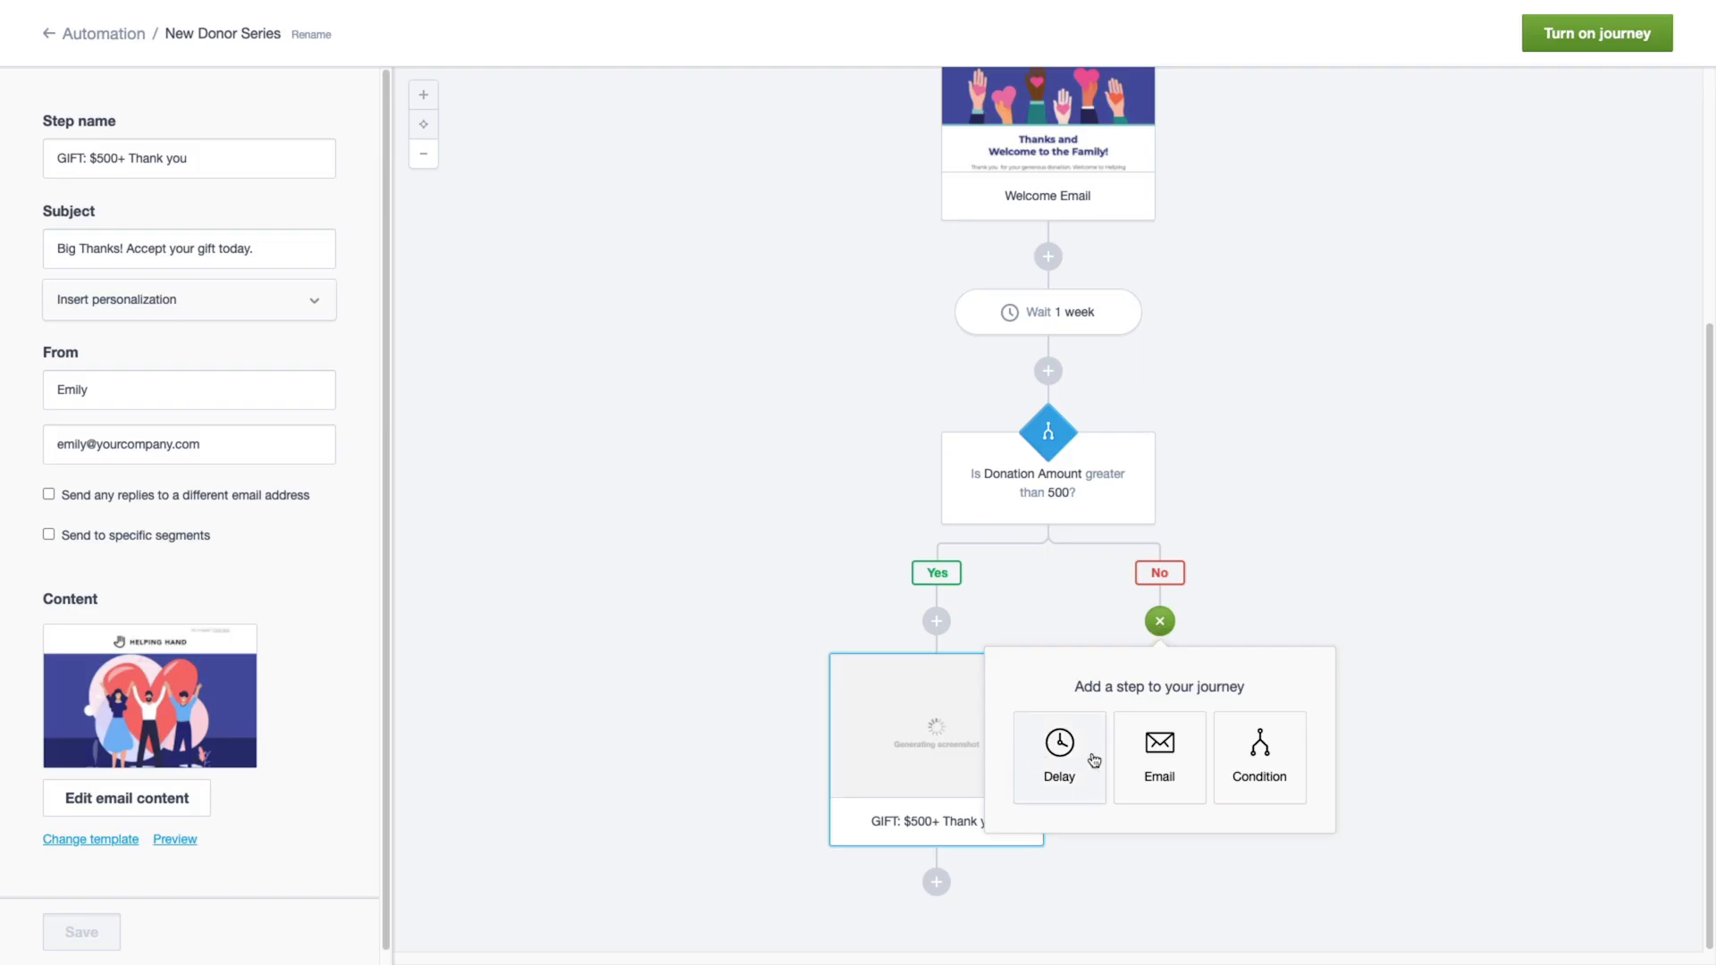
{"action": "left_click", "coordinate": [1165, 755]}
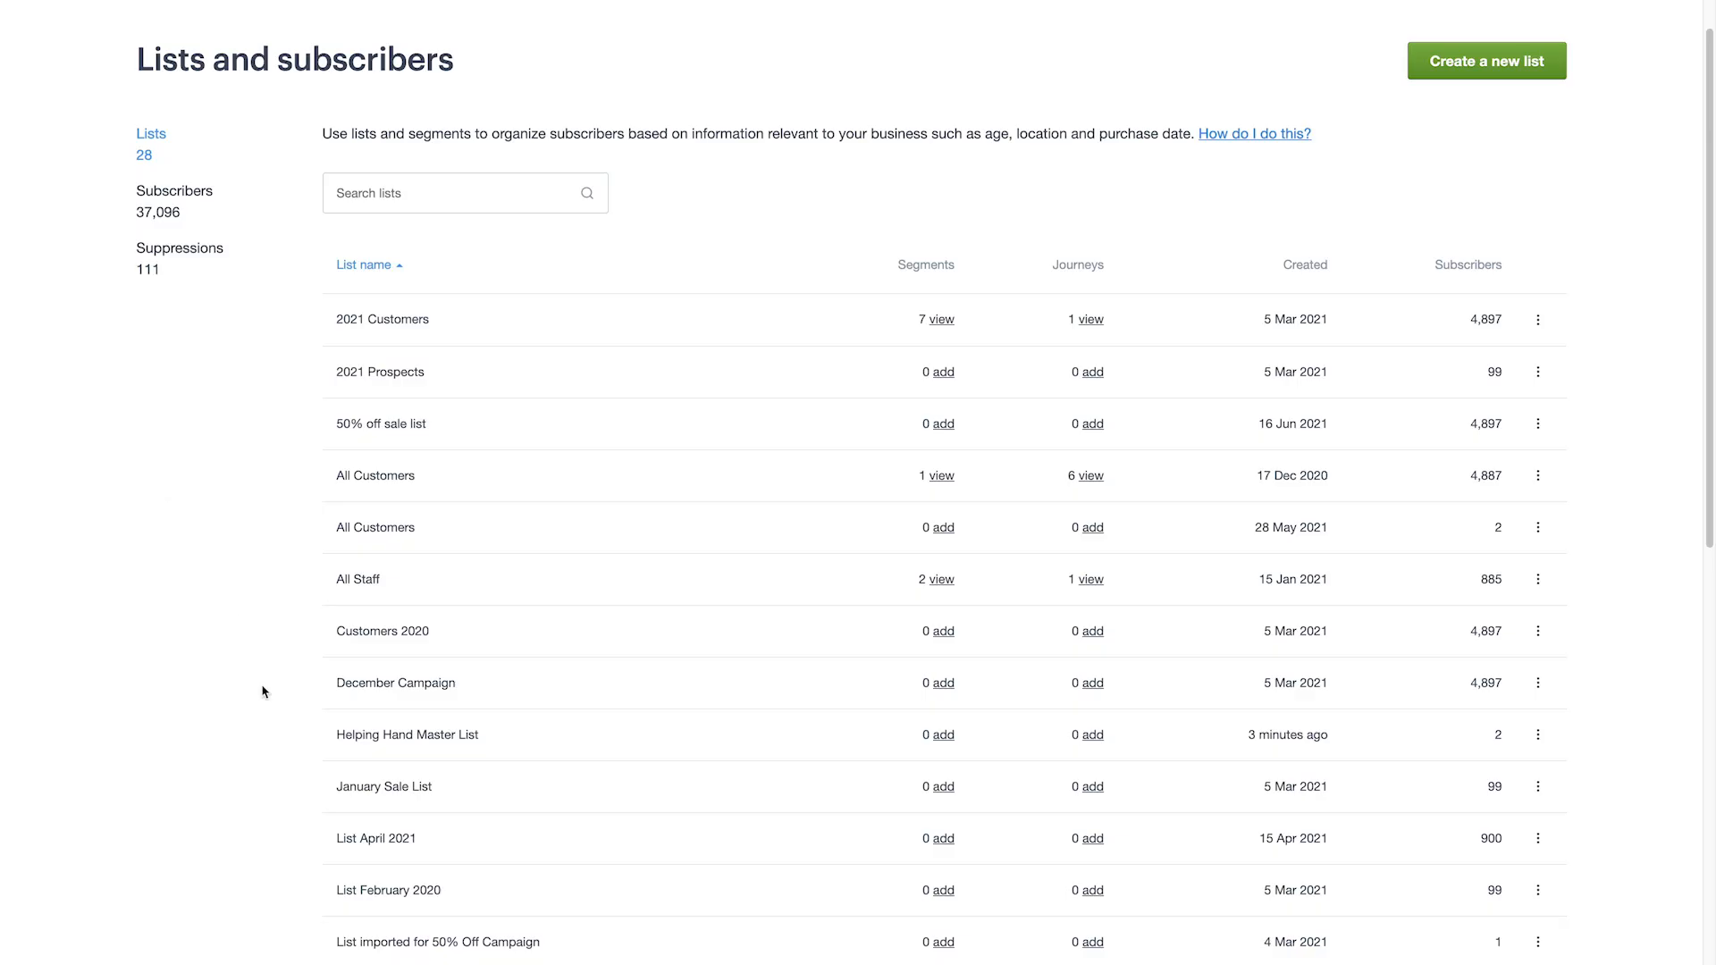
Import a subscriber file into the Helping Hand Master List, matching its columns to Full name, Email address, Donor and Donor Amount
{"action": "left_click", "coordinate": [365, 737]}
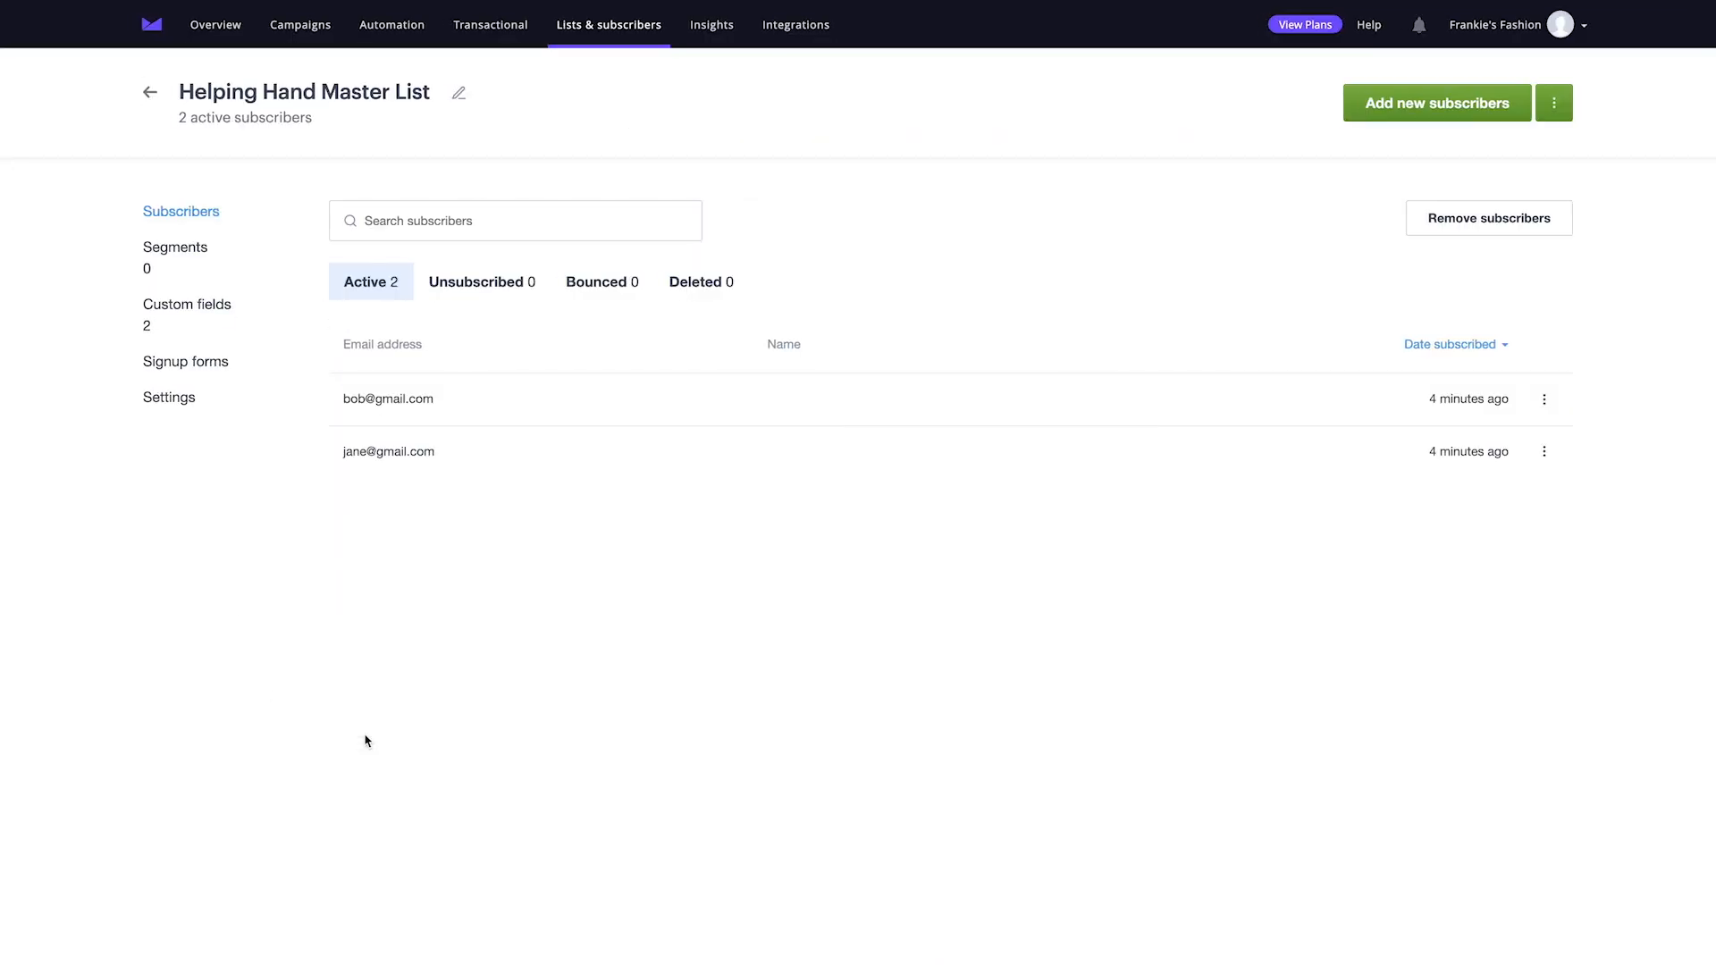
{"action": "left_click", "coordinate": [1409, 108]}
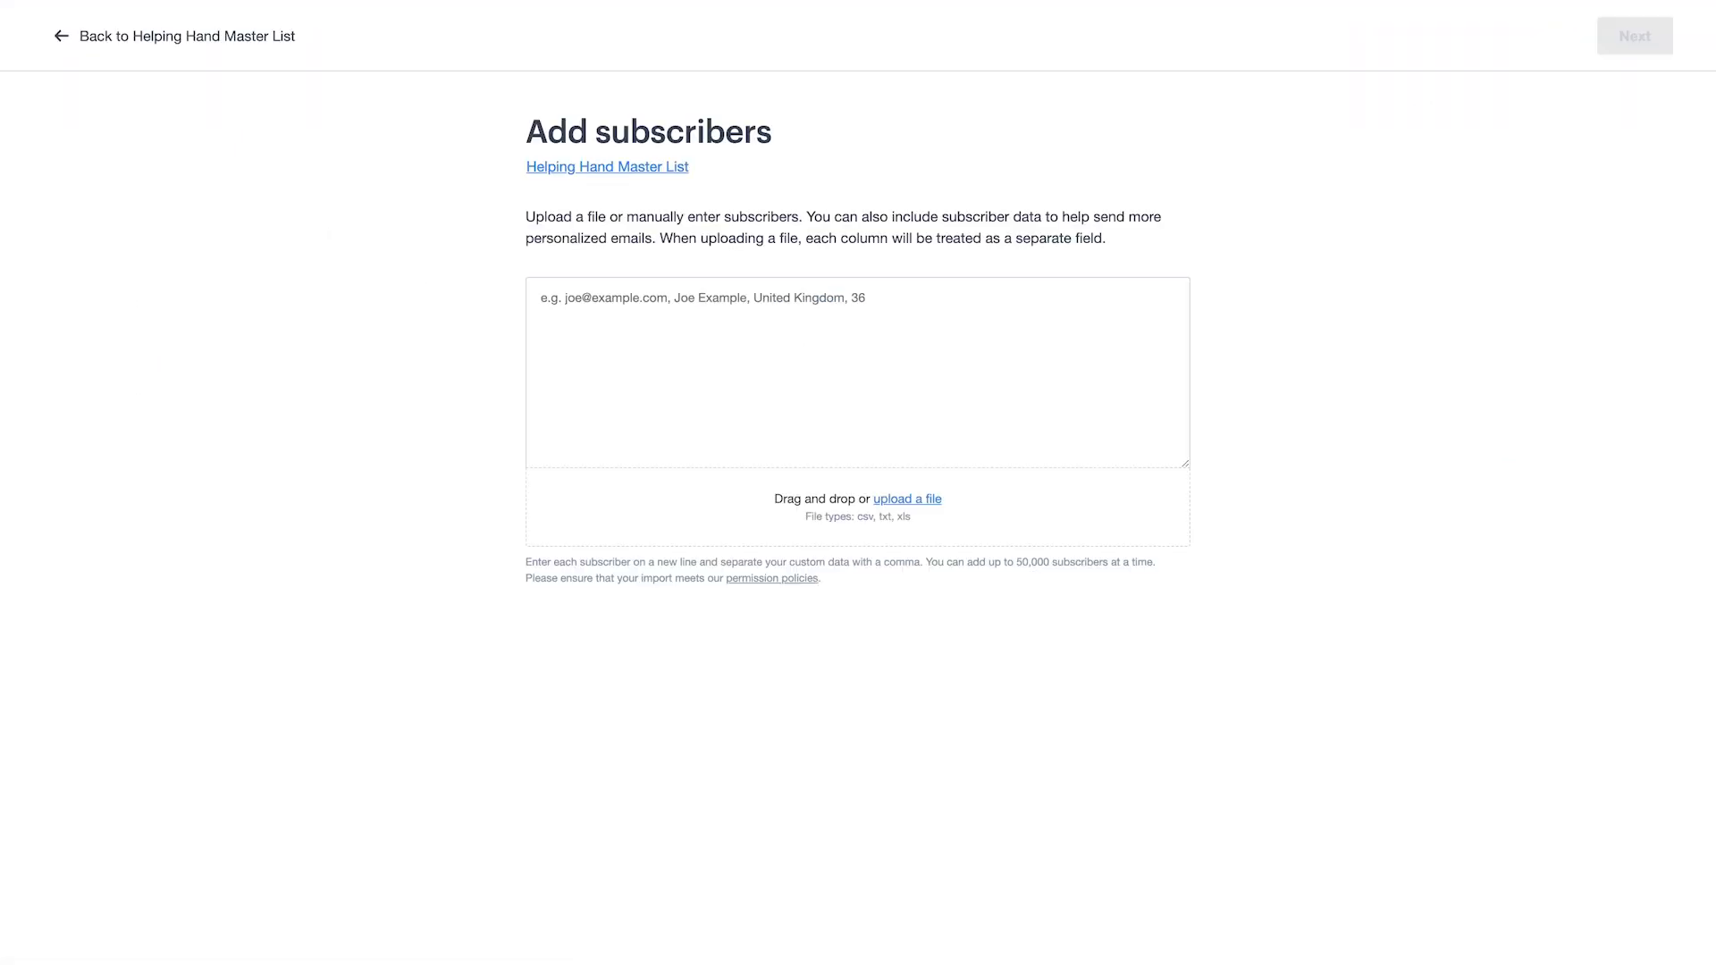
{"action": "left_click_drag", "start_coordinate": [1715, 447], "coordinate": [842, 385]}
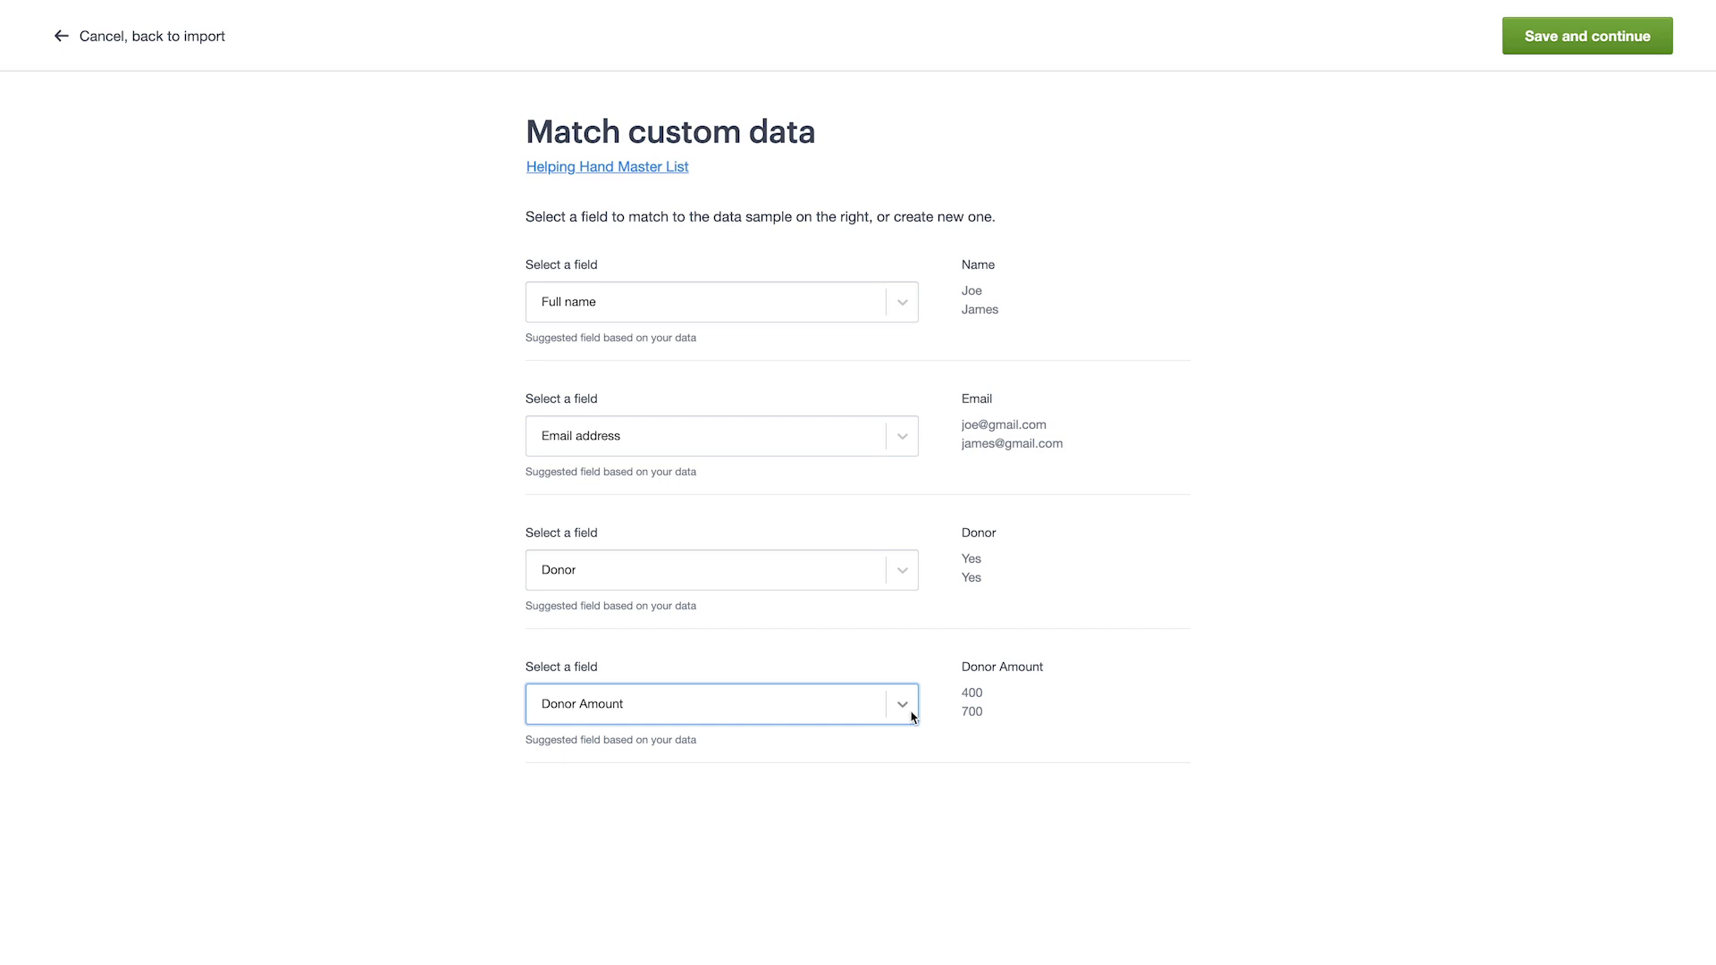
{"action": "left_click", "coordinate": [1592, 45]}
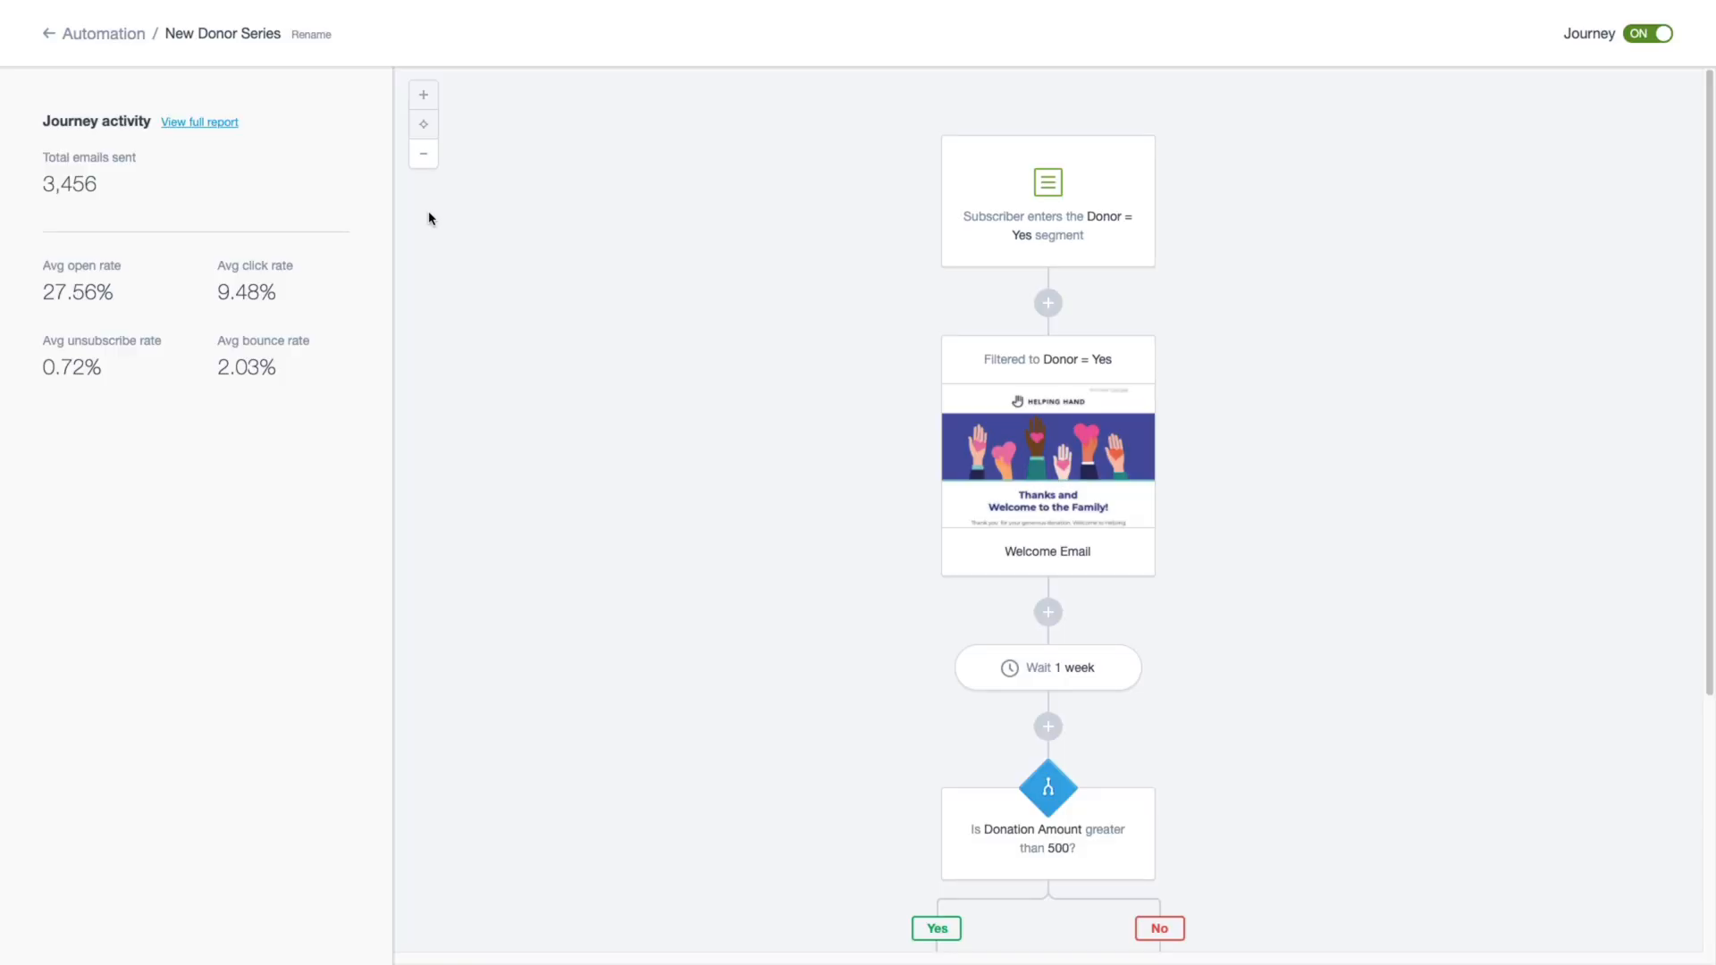
View the full report of the New Donor Series journey, and reopen the journey from the list of automations
{"action": "left_click", "coordinate": [173, 123]}
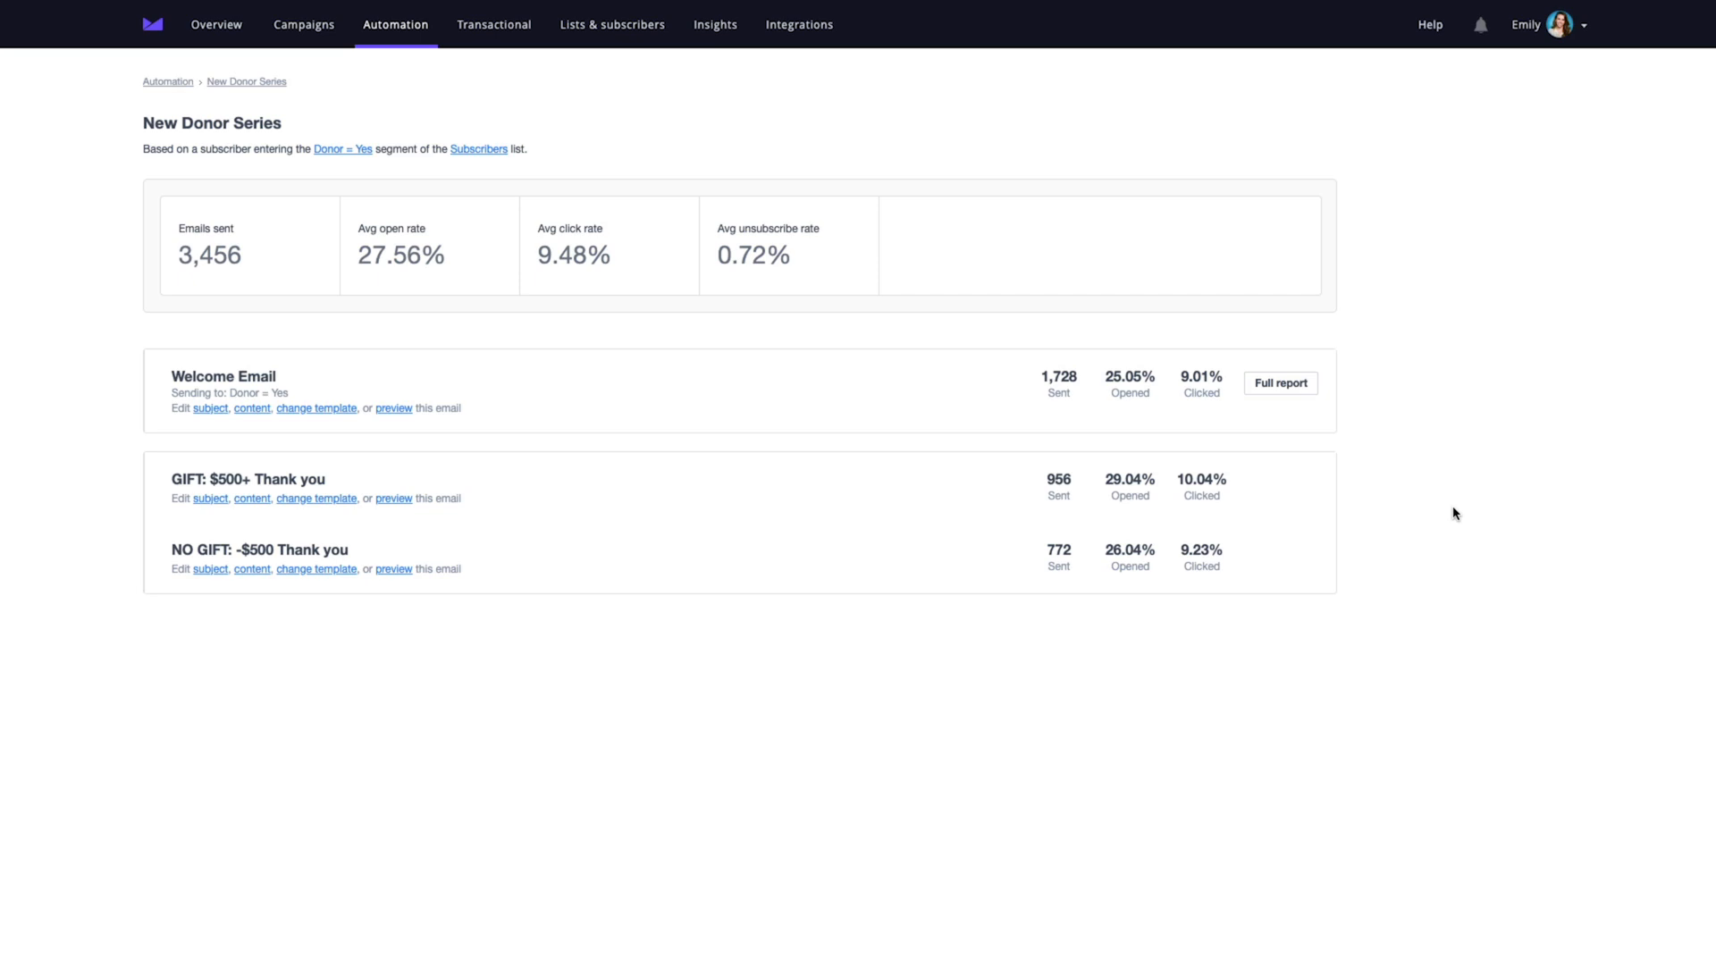
{"action": "left_click", "coordinate": [166, 82]}
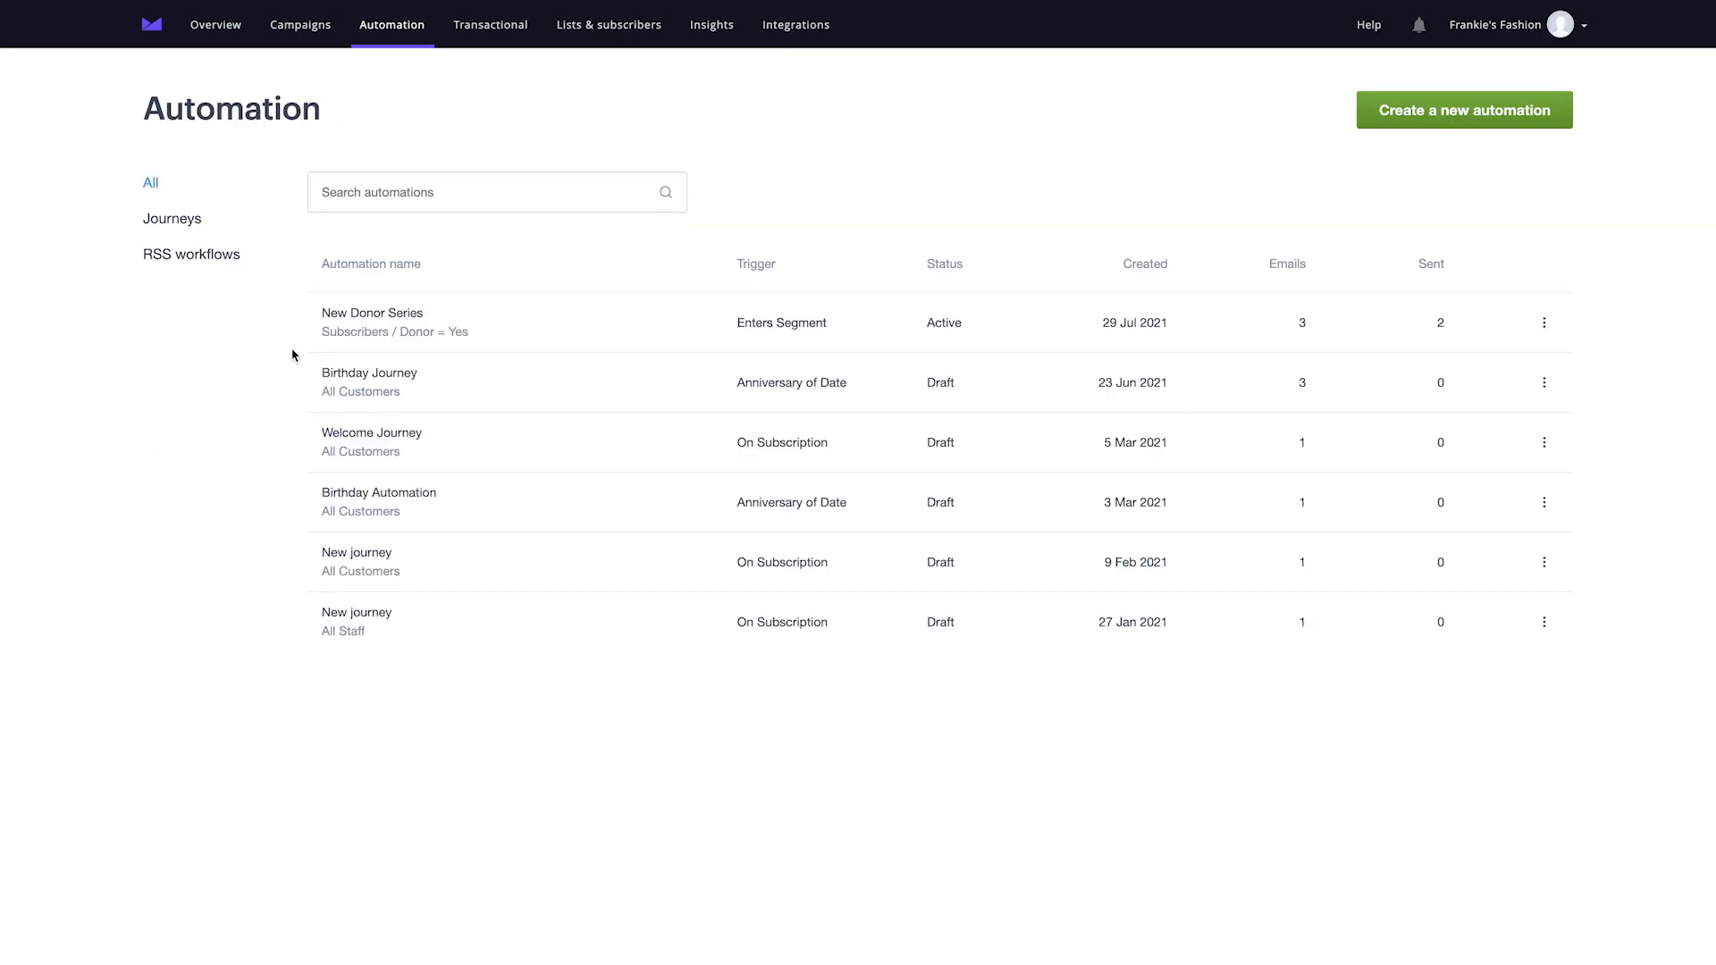
{"action": "left_click", "coordinate": [372, 312]}
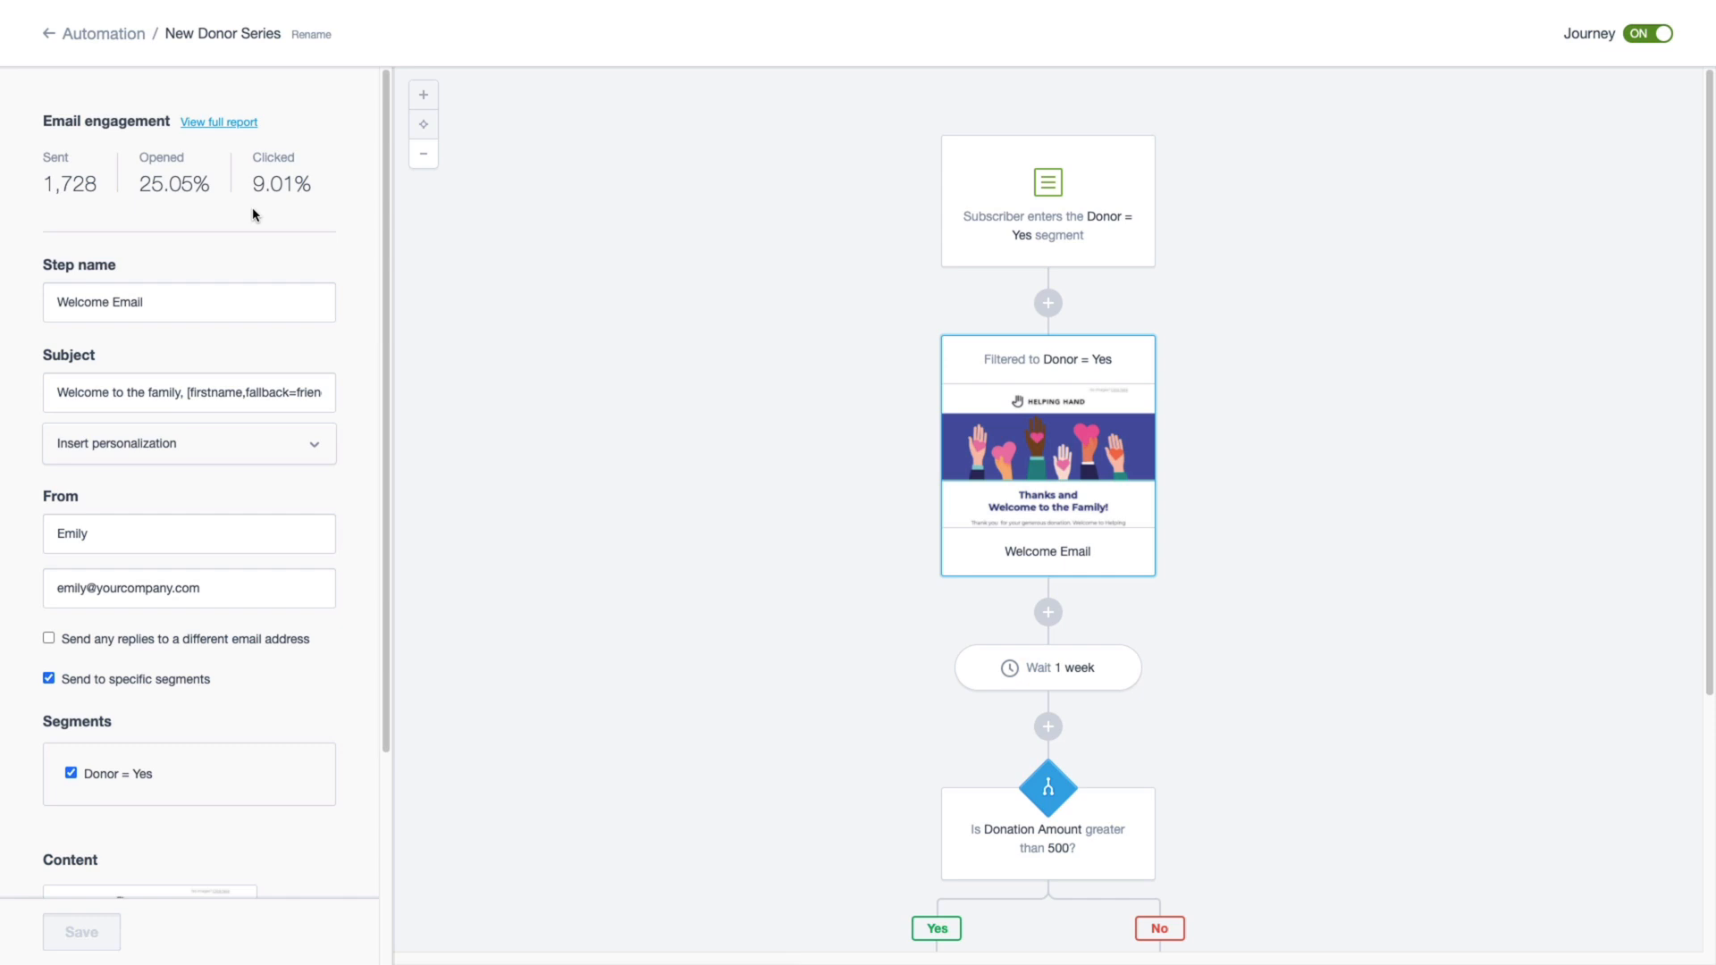